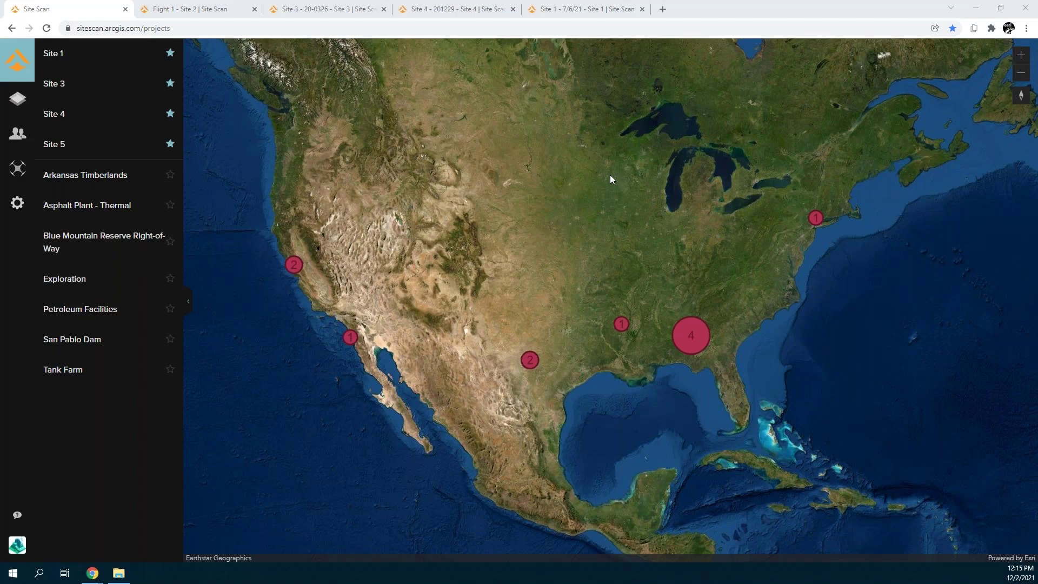
Open Site 1 and view a photo above the central pit at full size, showing the photo locations only while inspecting it.
click(109, 56)
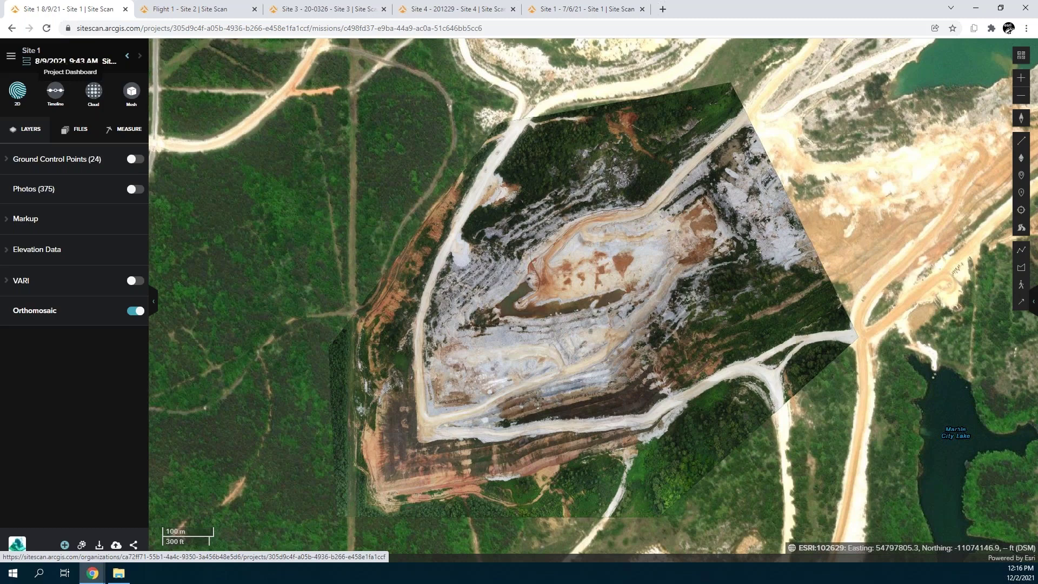
click(135, 189)
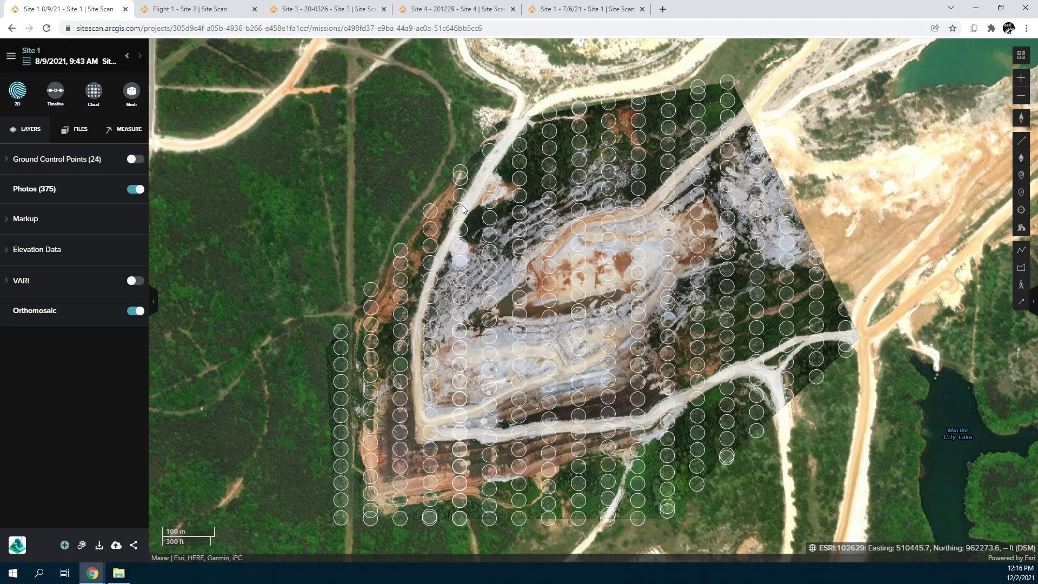
click(578, 262)
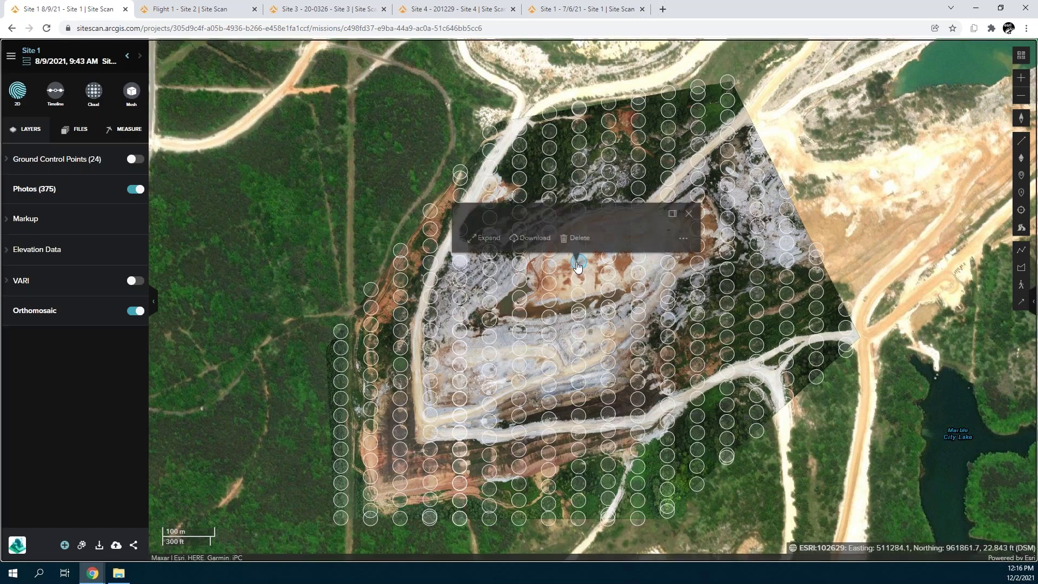
click(489, 239)
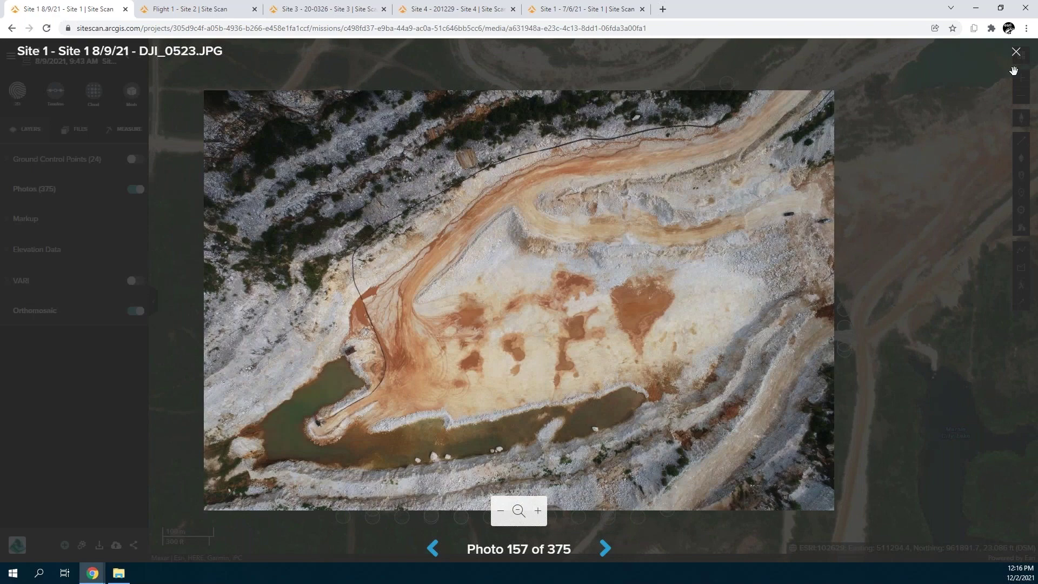
click(1016, 51)
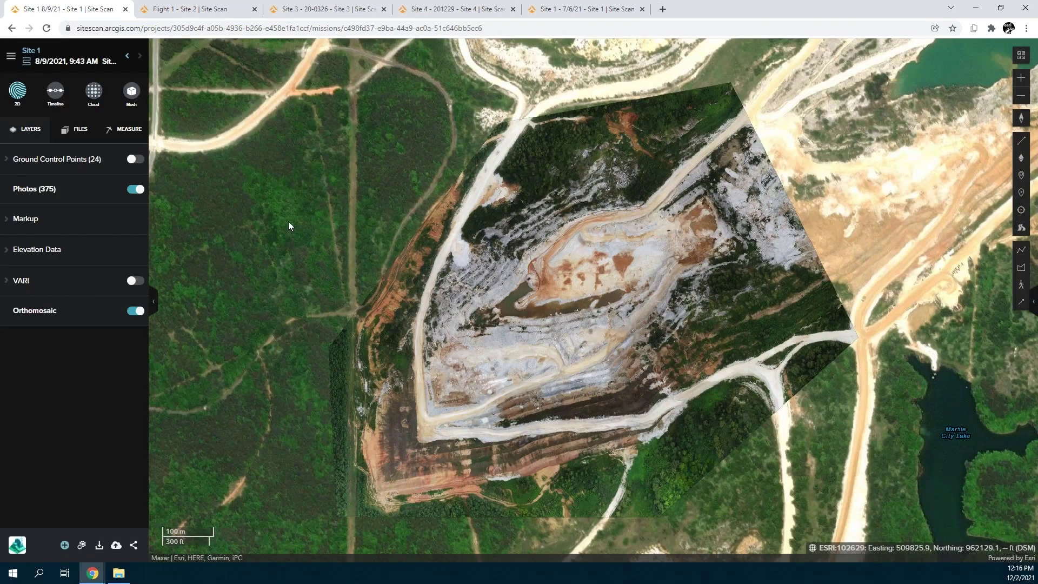
click(136, 189)
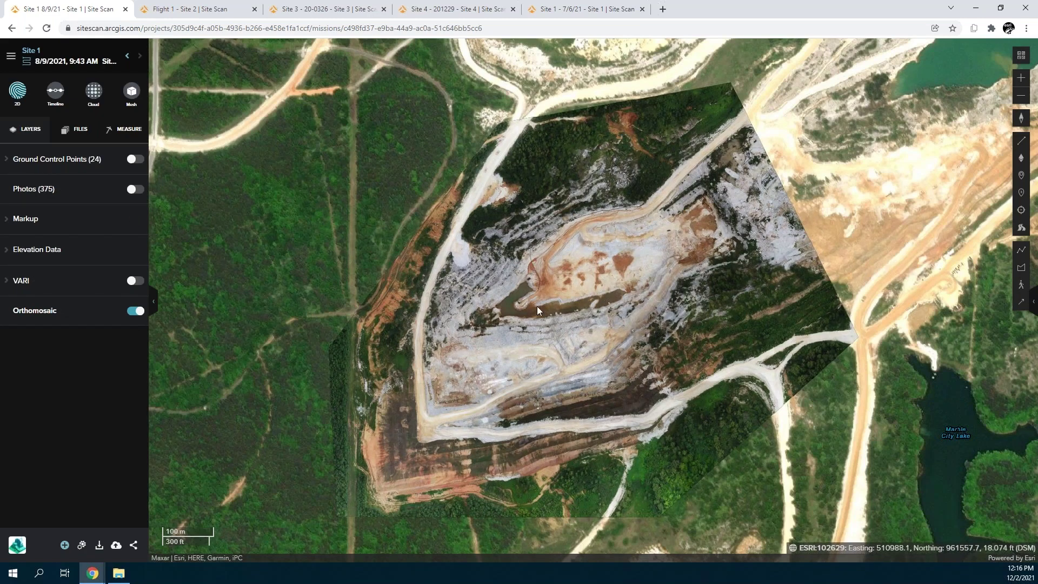
Inspect Site 1's quarry pit up close in the orthomosaic and across the site with the VARI layer temporarily shown.
scroll(566, 304, up, 2)
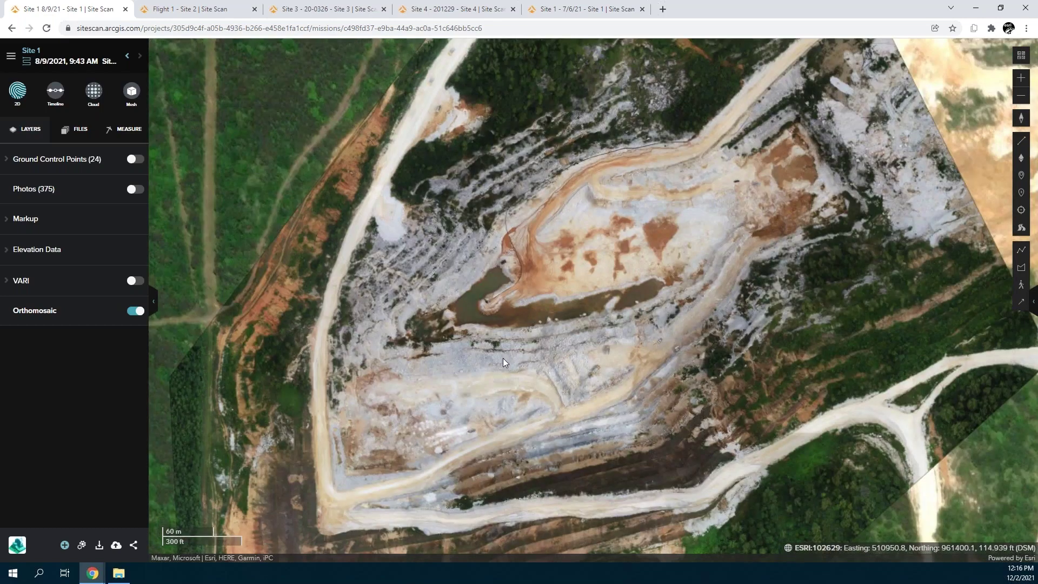
scroll(503, 357, up, 3)
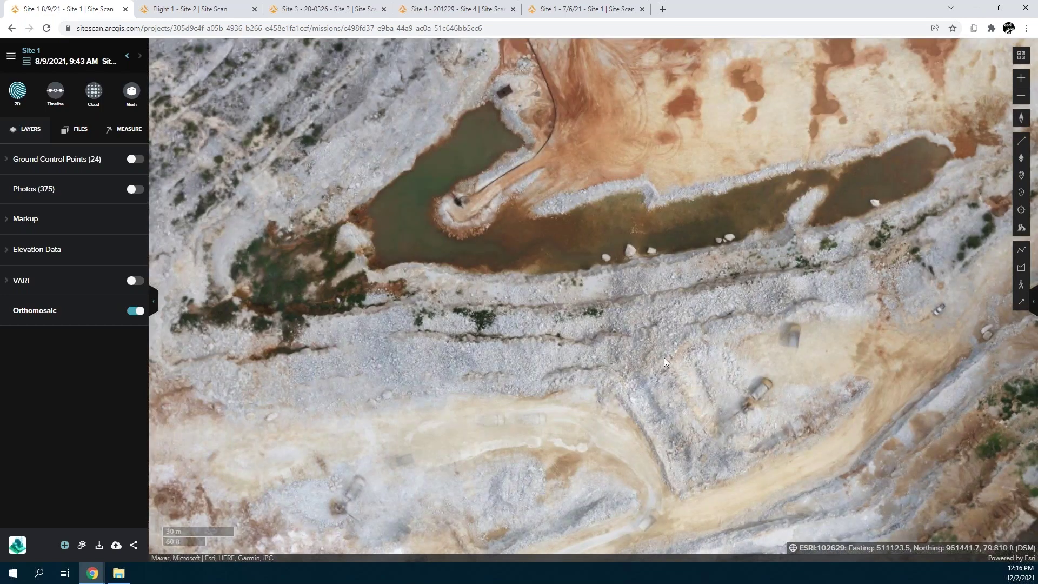
click(135, 281)
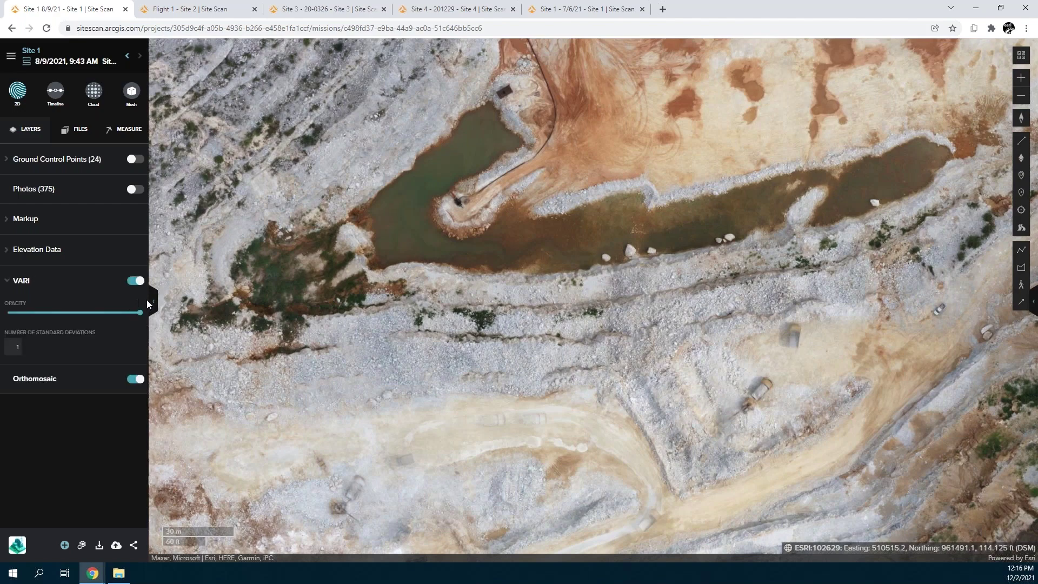
scroll(569, 279, down, 2)
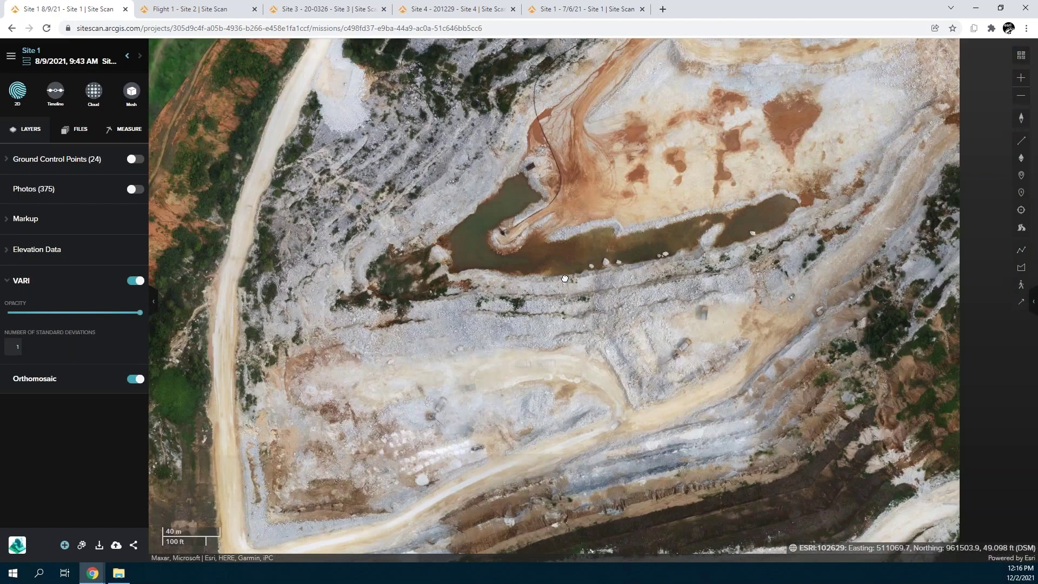
scroll(580, 209, down, 1)
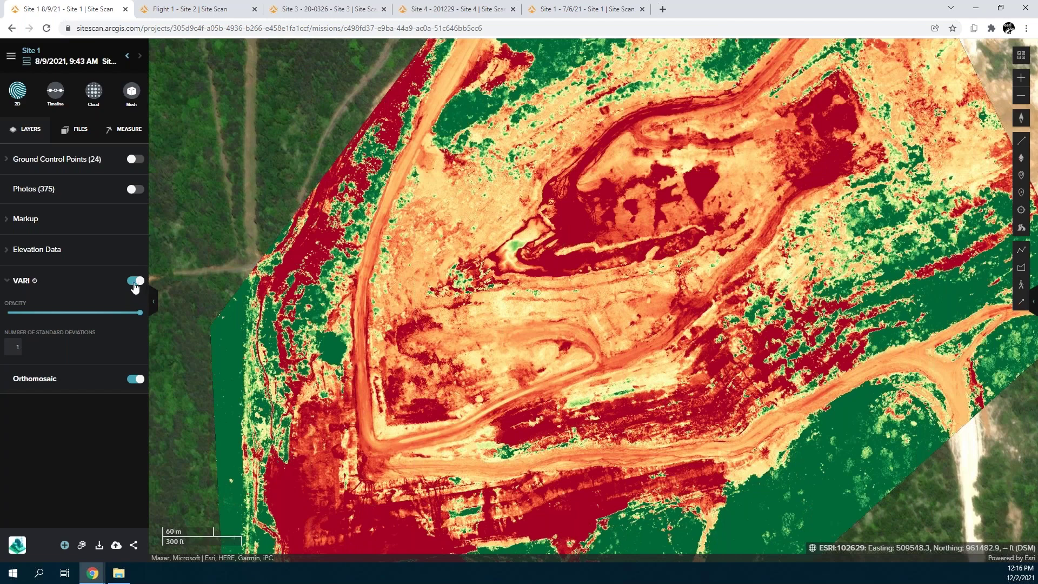
click(134, 282)
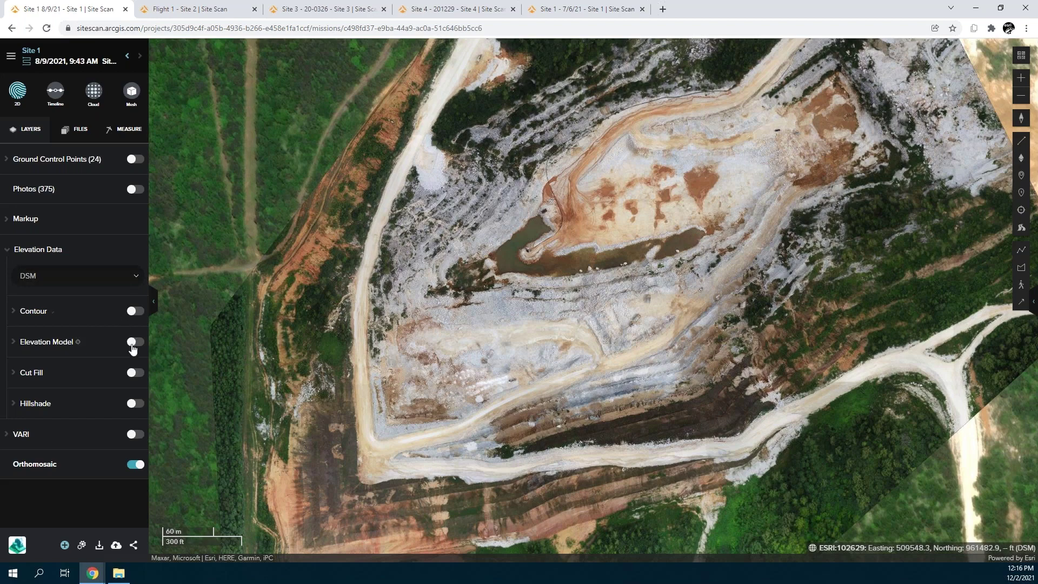
View the Site 1 DSM Elevation Model over the pit, and hide it again along with the elevation options.
click(133, 378)
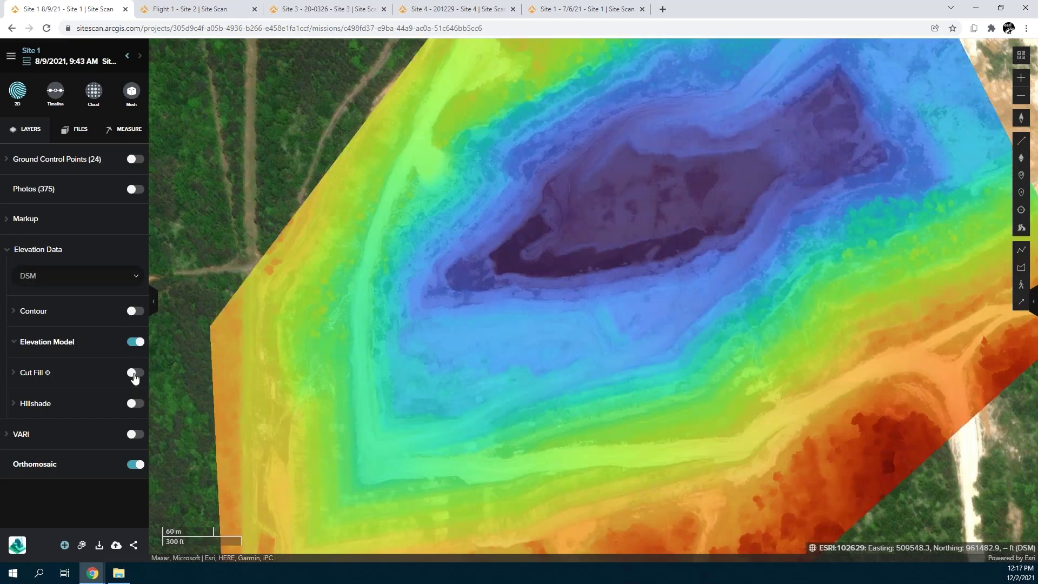
click(127, 341)
click(85, 249)
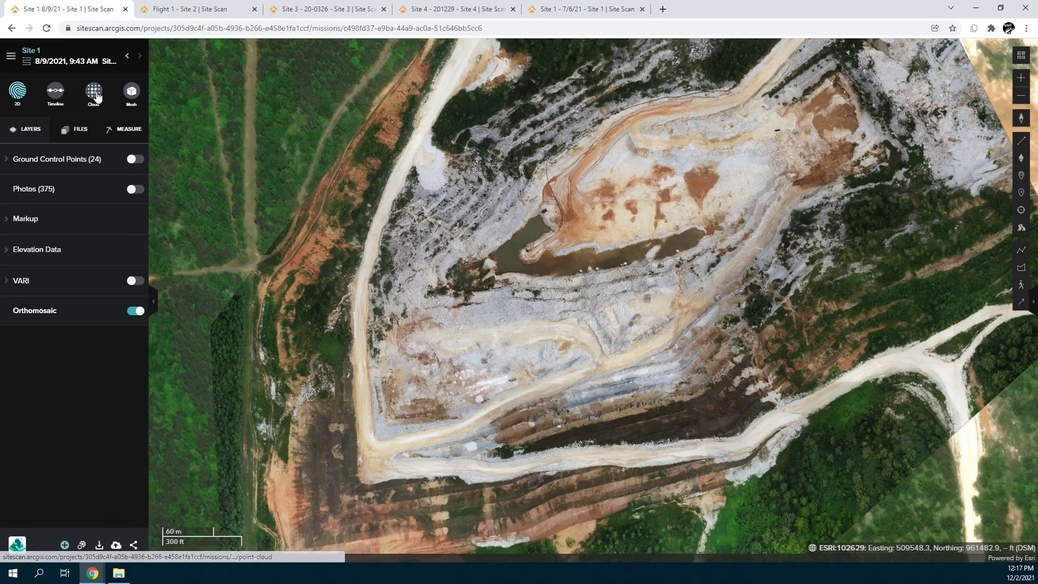
Switch to the Site 2 mission, view its orthomosaic from a rotated orientation, and open its 3D mesh.
click(167, 6)
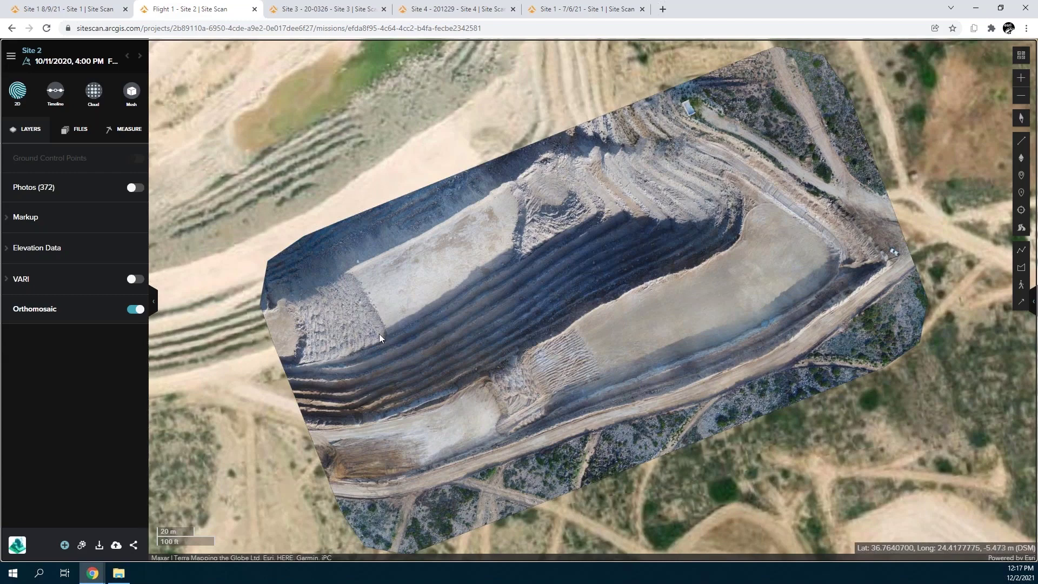
drag(340, 342, 163, 117)
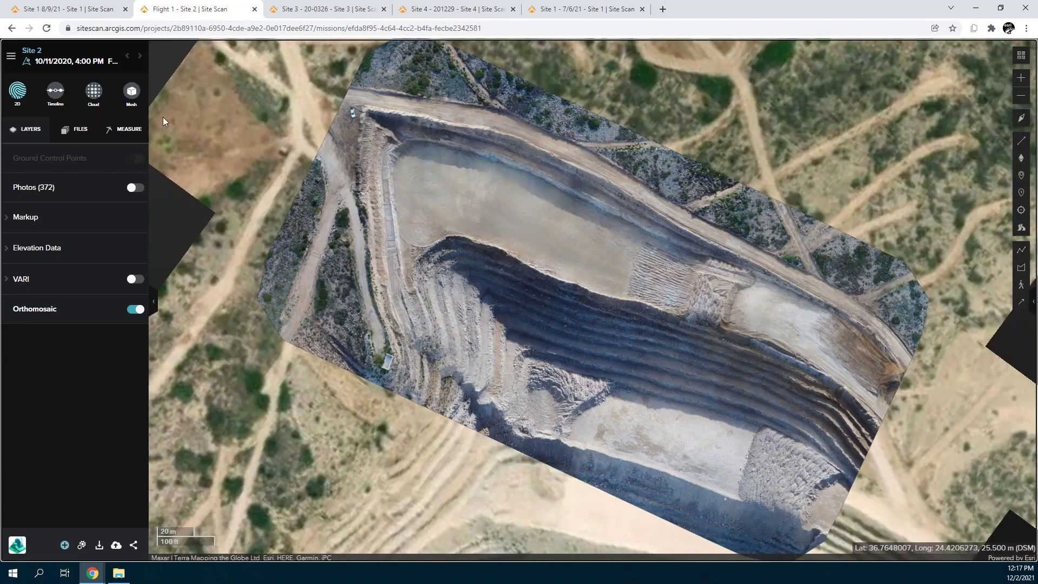
click(135, 96)
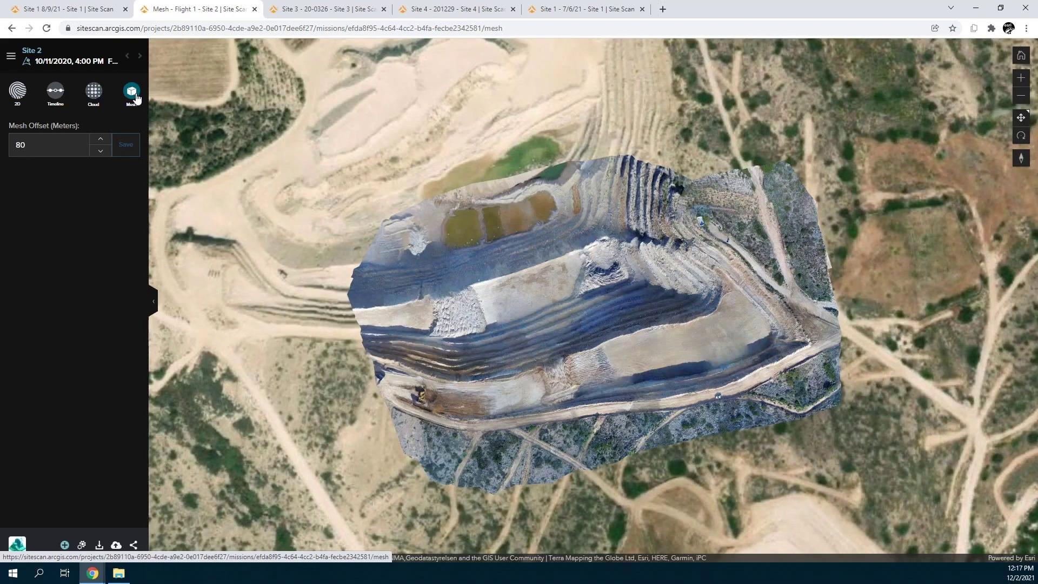
Examine the terraced pit benches of the Site 2 mesh from oblique angles and at close range.
drag(479, 373, 498, 346)
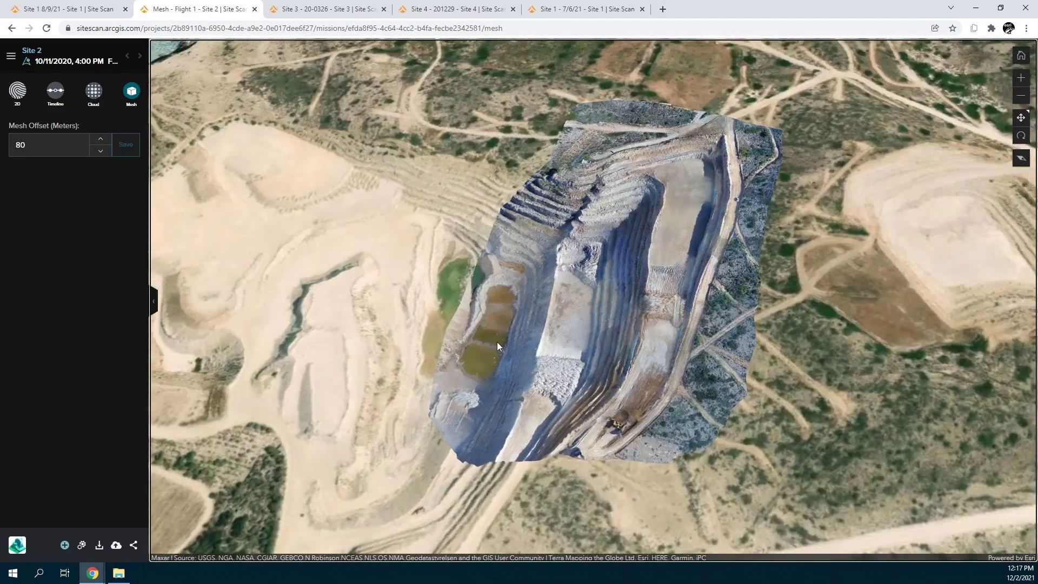
scroll(497, 344, up, 4)
scroll(691, 301, up, 1)
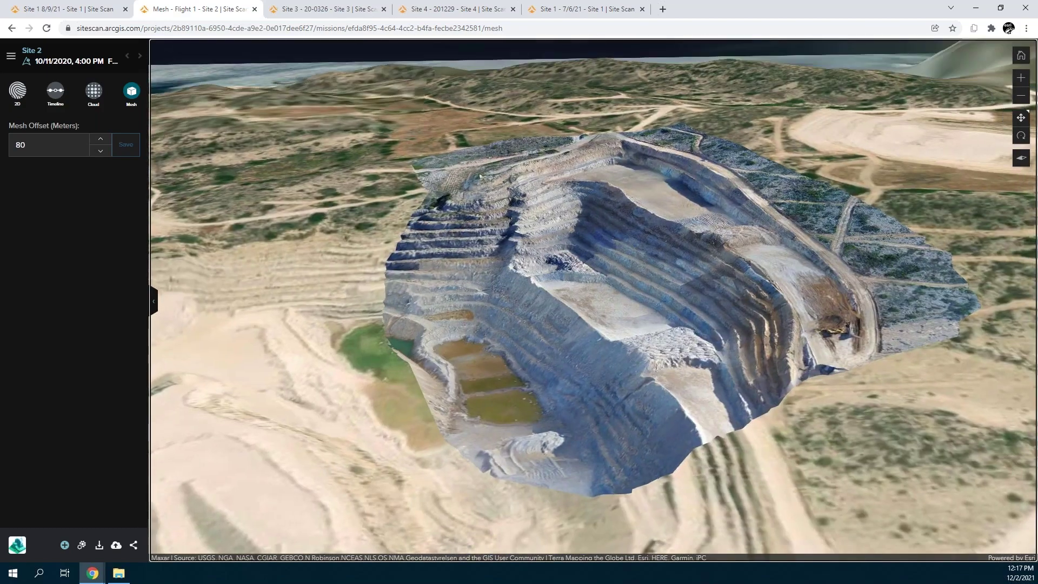
scroll(671, 278, up, 3)
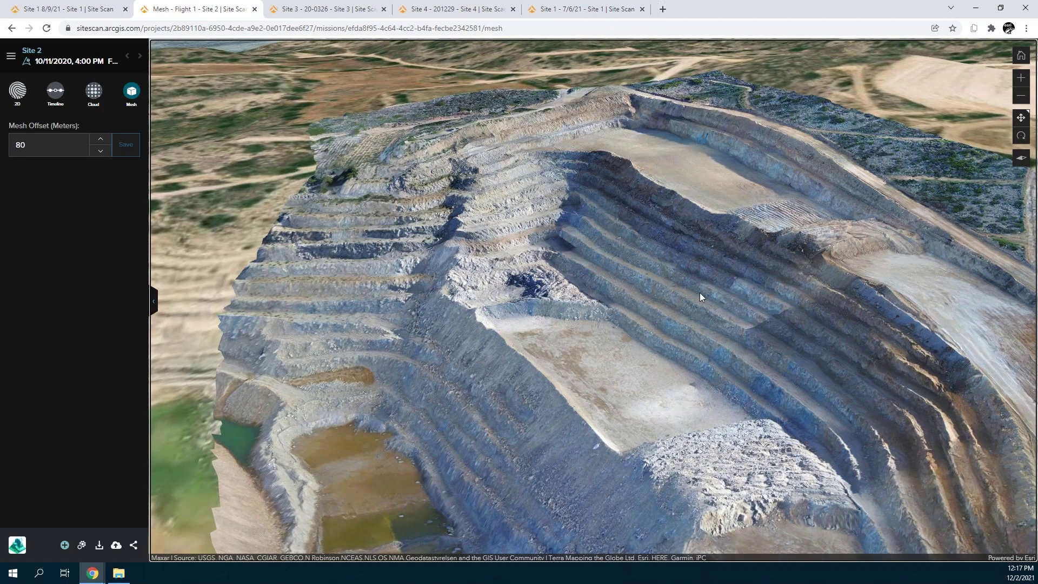
scroll(699, 293, up, 2)
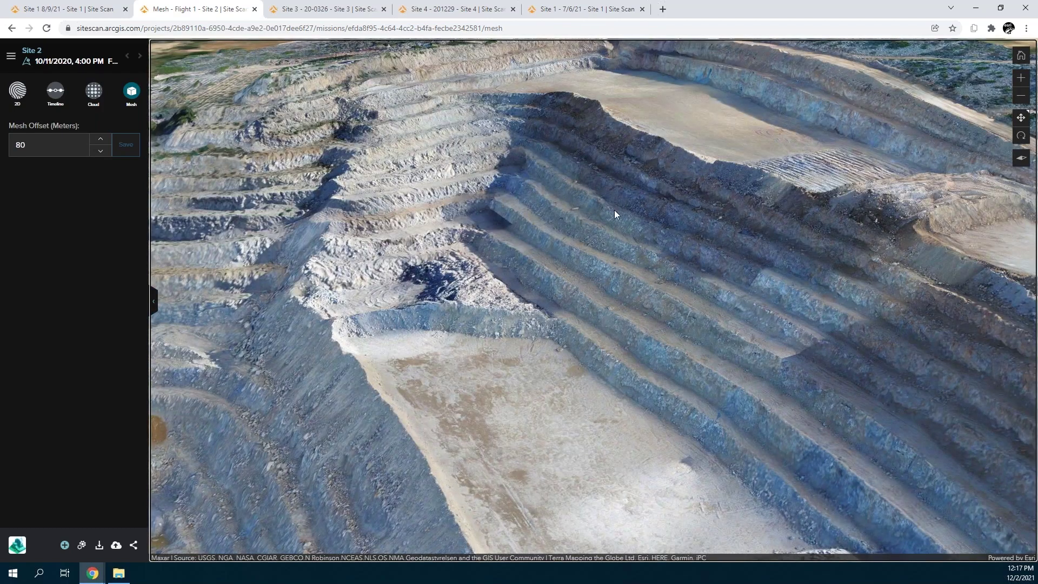
scroll(660, 222, up, 2)
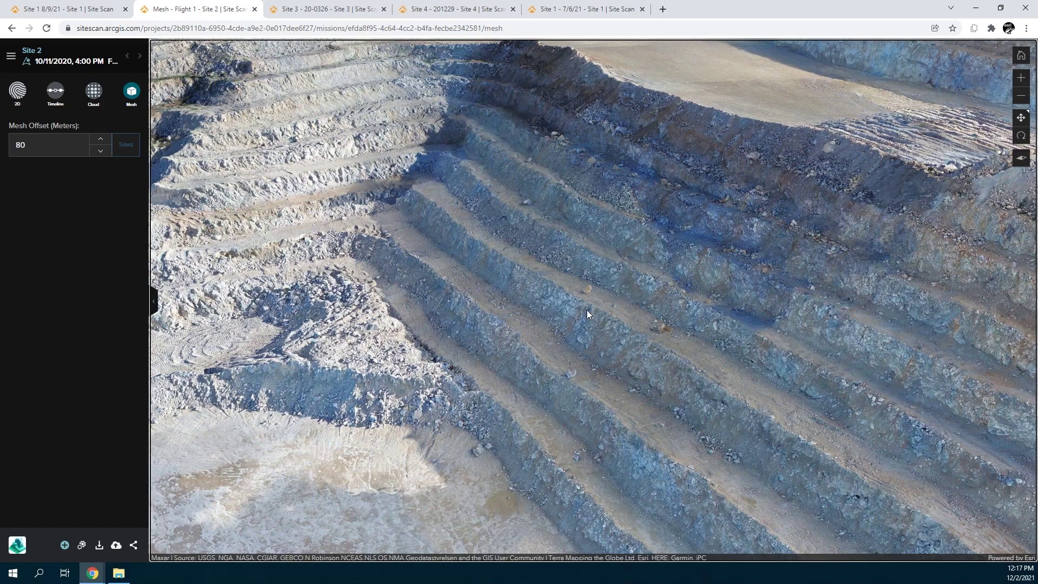
drag(606, 301, 610, 297)
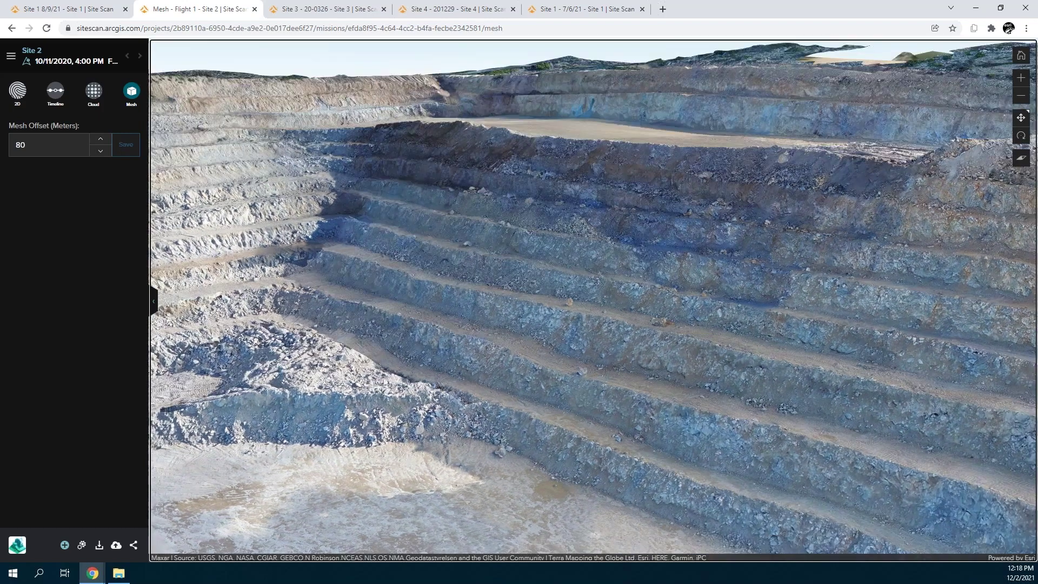
Switch to the Site 3 mission and set up a comparison of the 12/17/2019 flight with the 3/26/2020 flight.
click(275, 10)
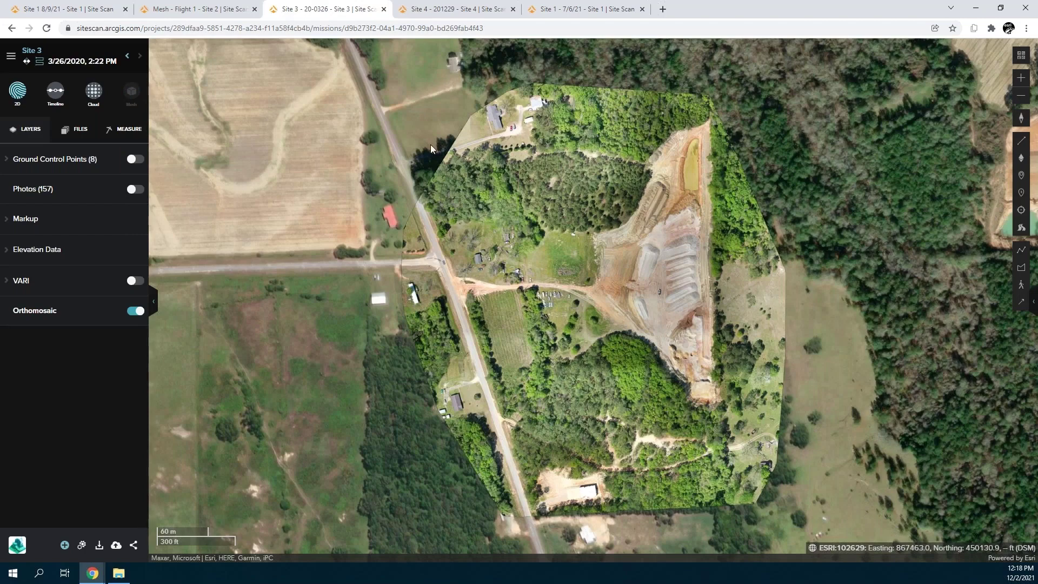
scroll(705, 285, up, 2)
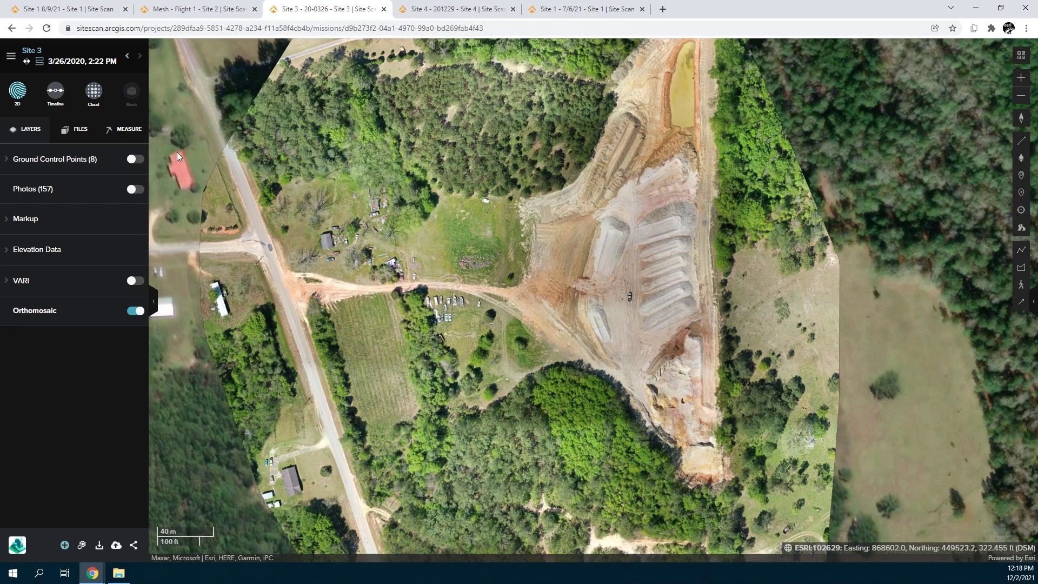
click(52, 106)
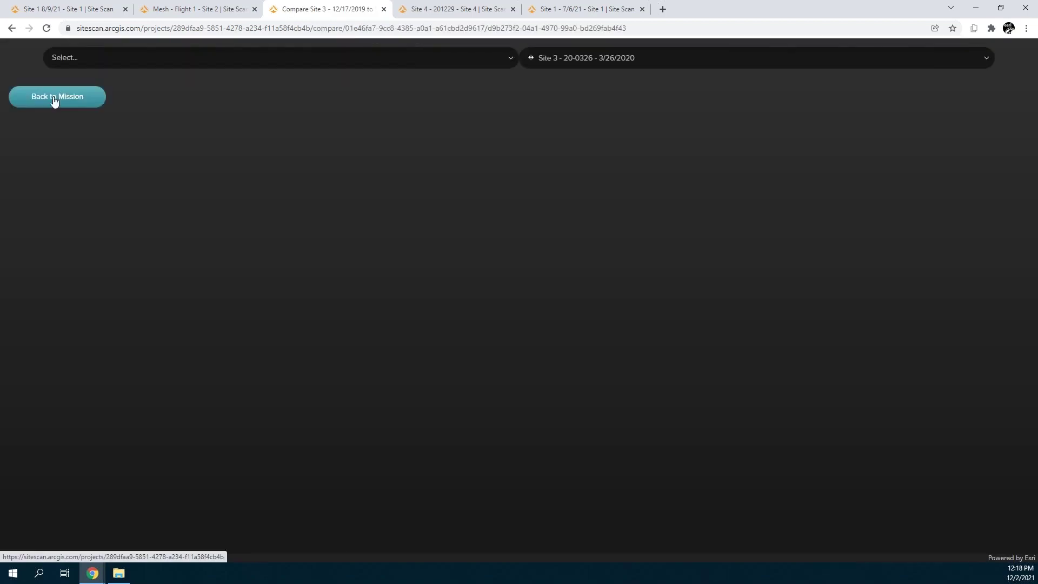
click(254, 58)
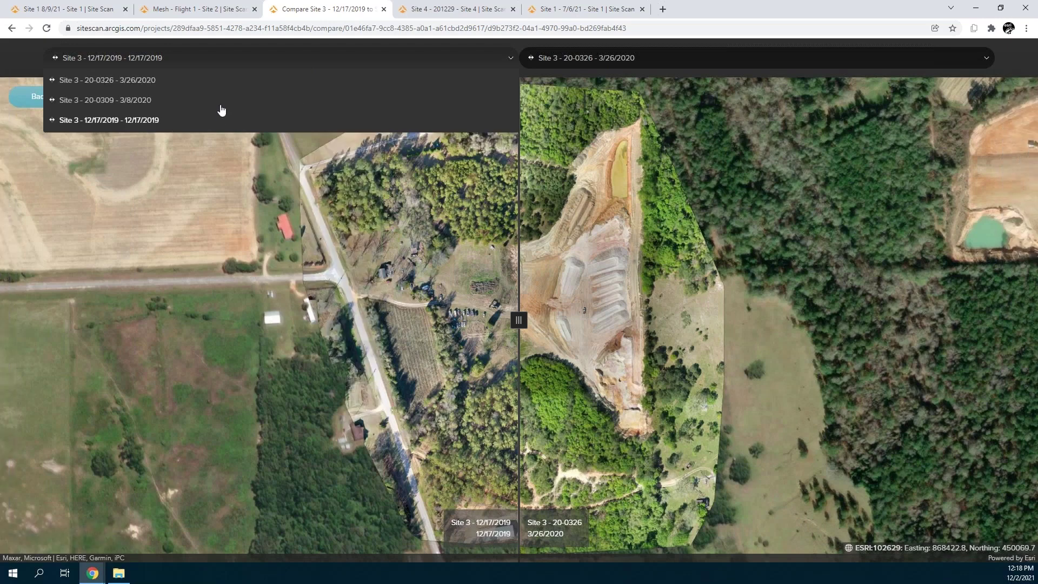
click(205, 120)
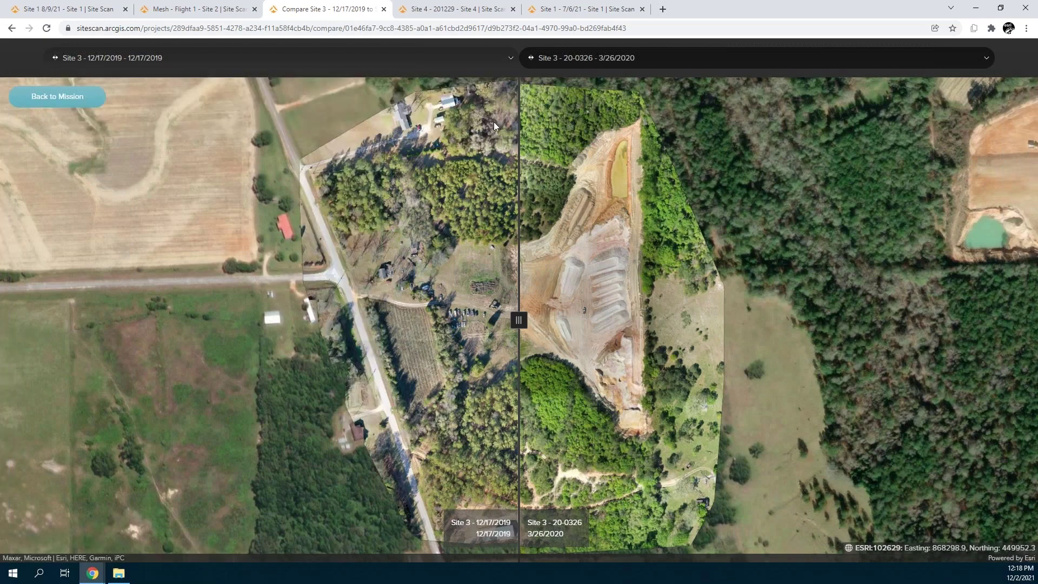
Compare the cleared excavation area between the two Site 3 flights by sweeping the divider back and forth across it.
scroll(688, 255, up, 2)
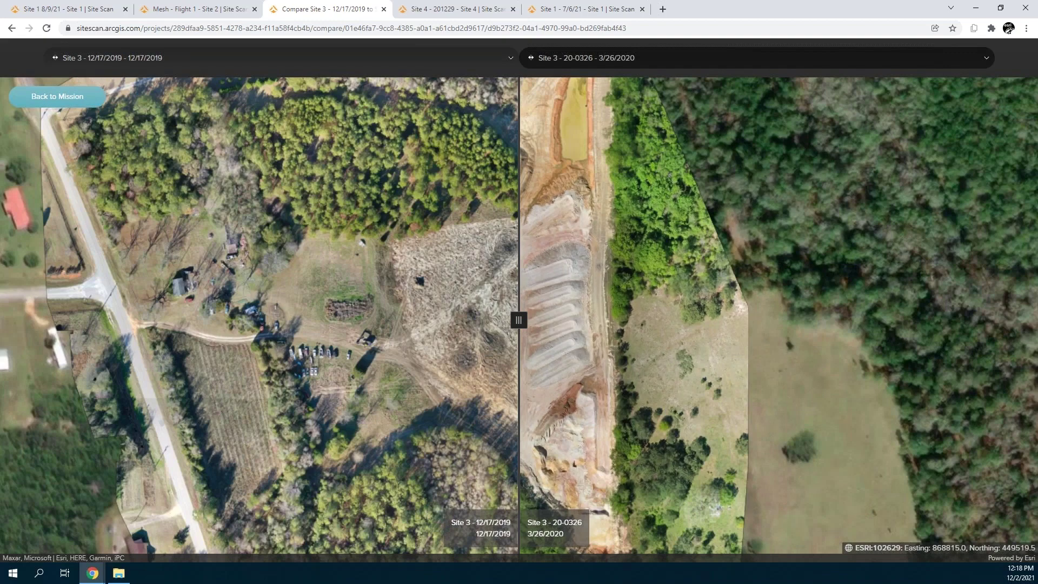
drag(519, 319, 682, 319)
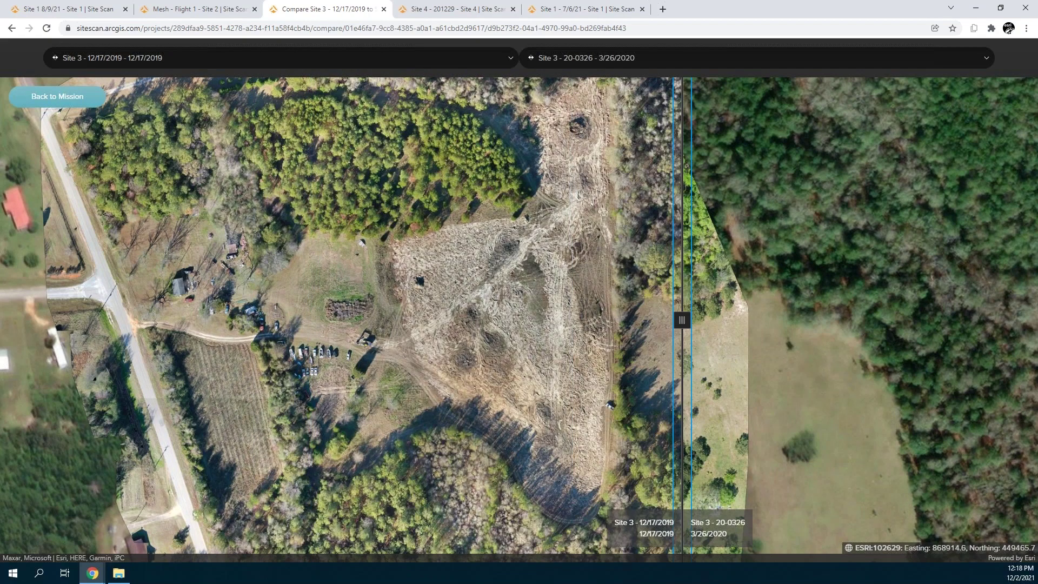
drag(683, 352, 387, 320)
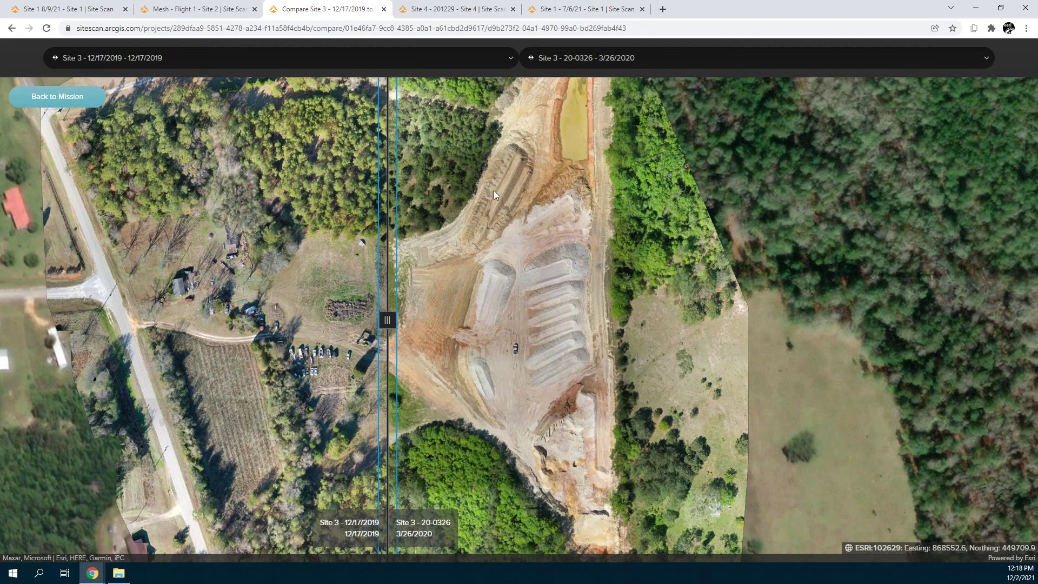
drag(387, 320, 668, 320)
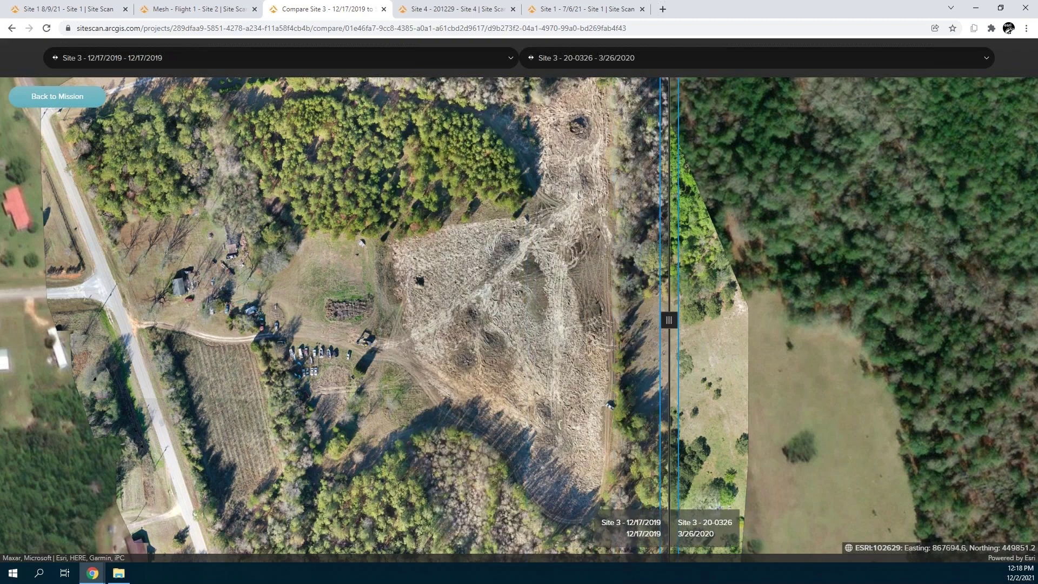
Exit the flight comparison and display Site 3 cut/fill on the DSM against another mission, Site 3 - 12/17/2019.
click(67, 107)
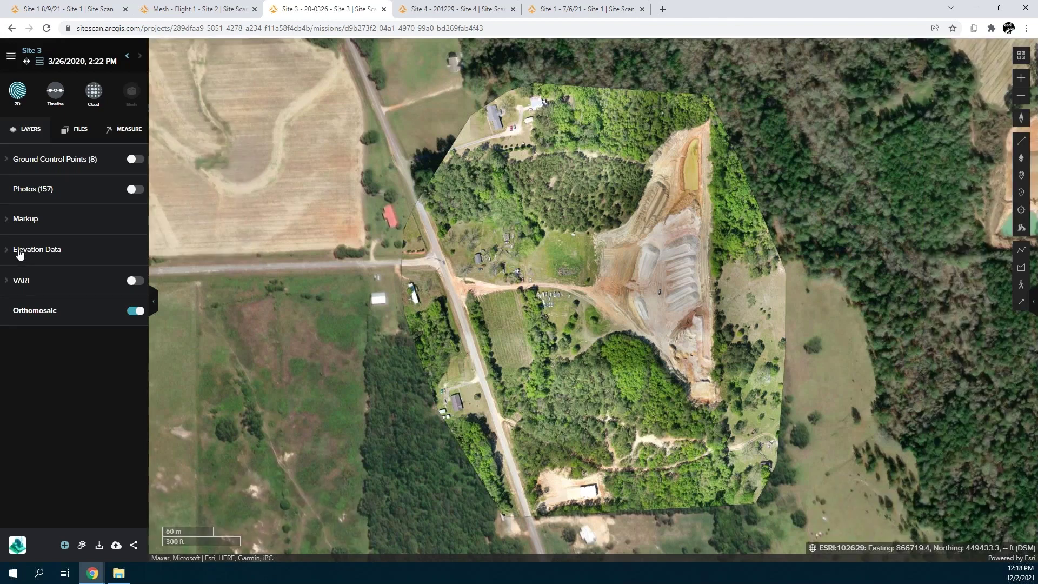
click(22, 257)
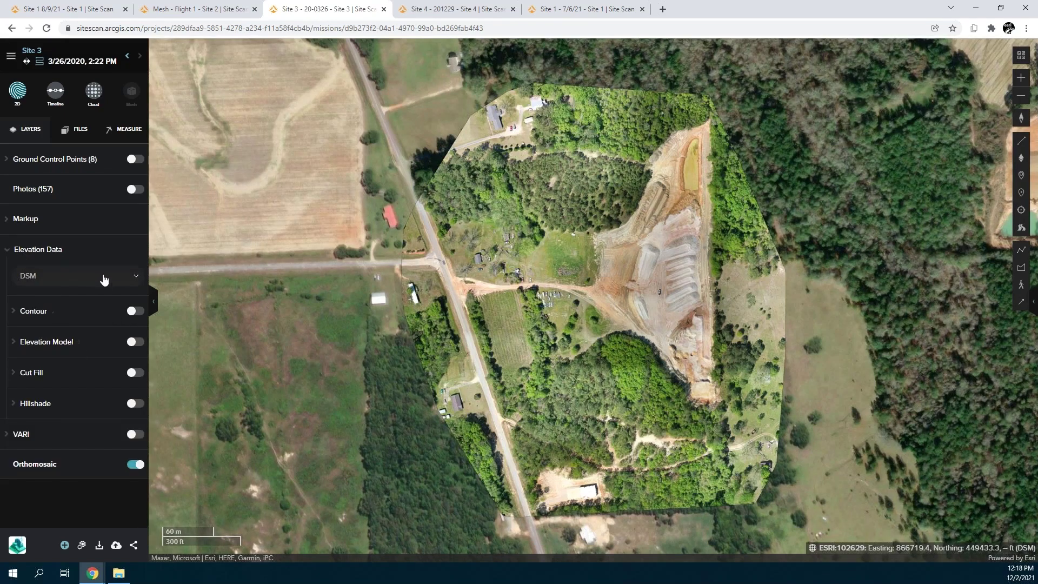
click(135, 373)
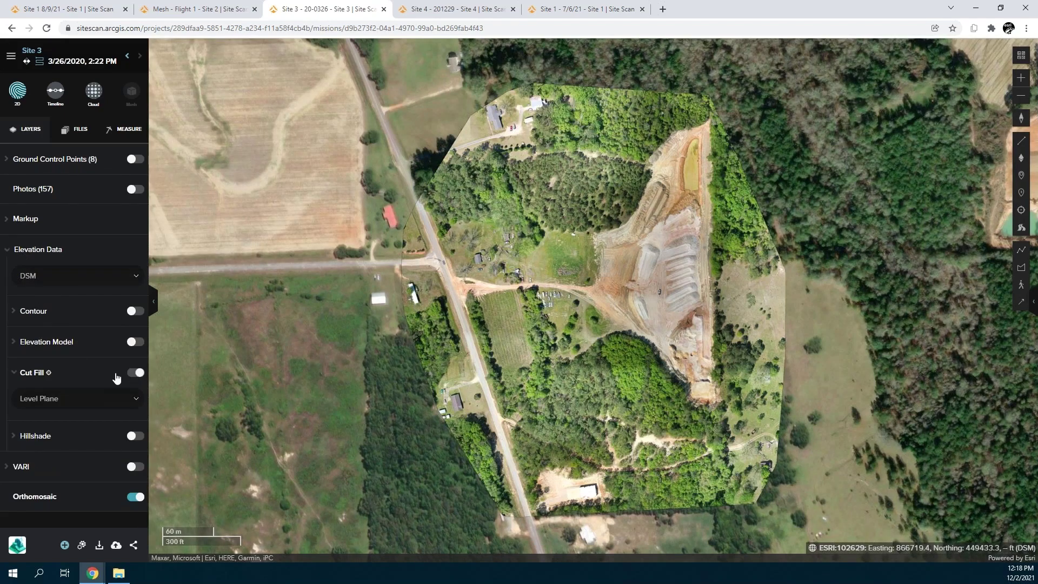
click(59, 403)
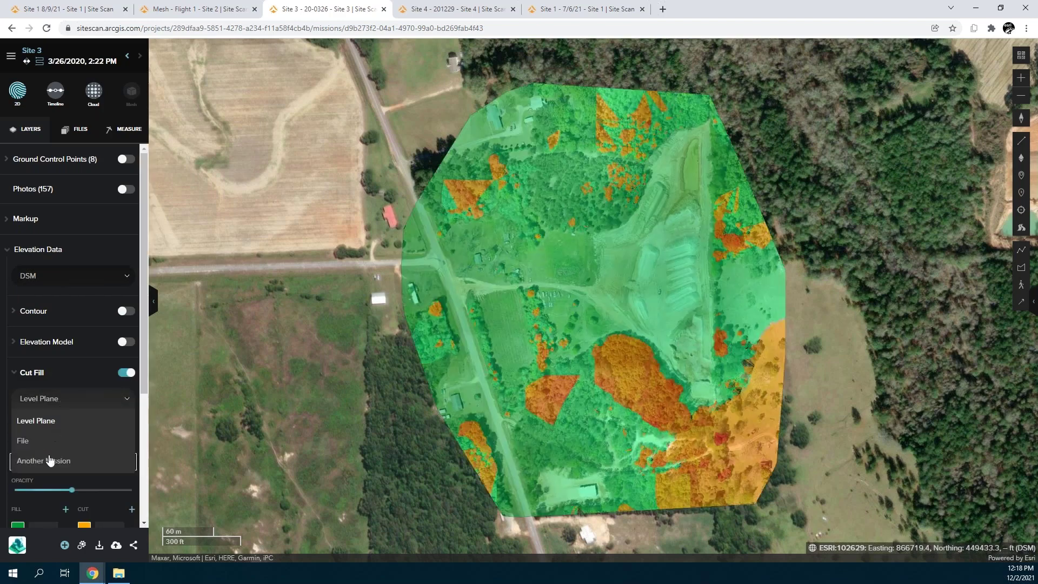
click(51, 461)
click(64, 427)
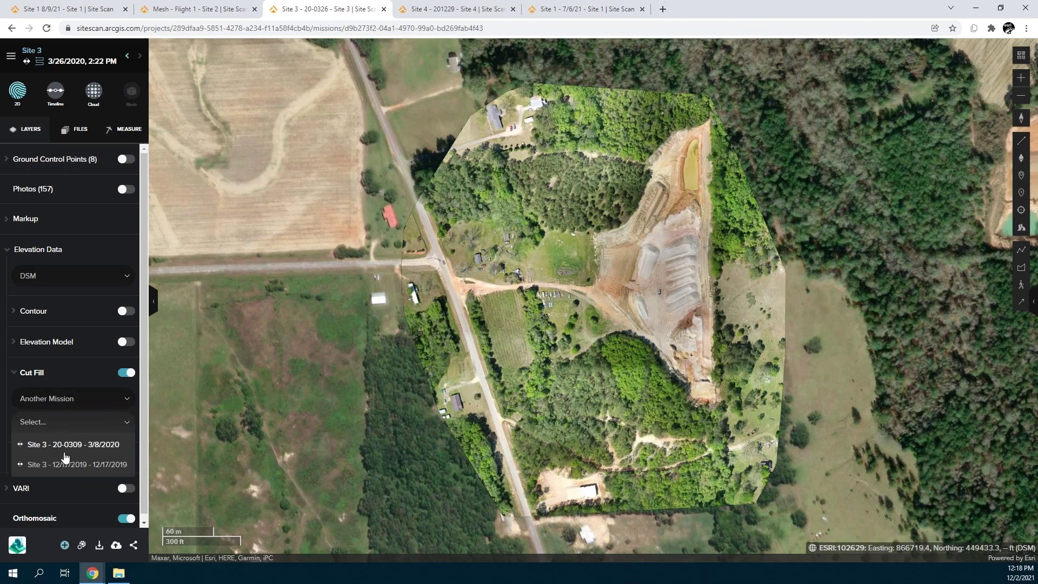
click(65, 461)
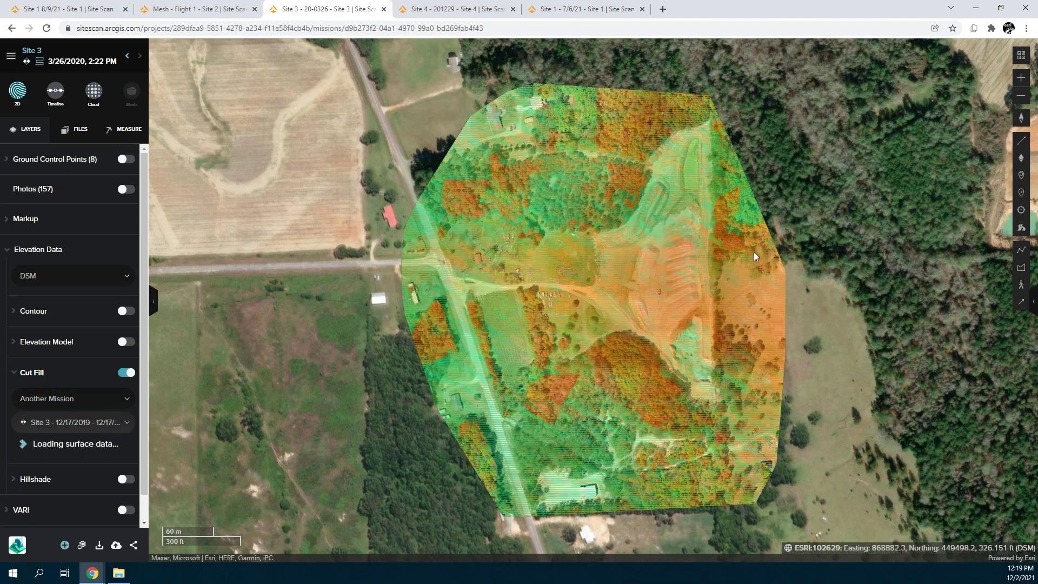
scroll(693, 284, up, 2)
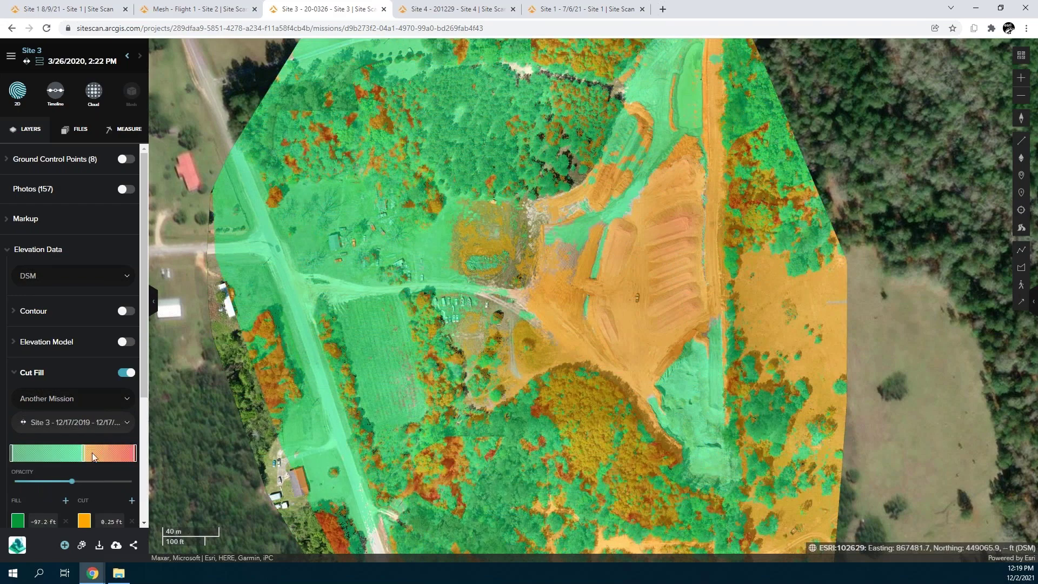
Overlay the cut/fill grid with volume labels in each cell and examine them over the excavation area.
scroll(80, 472, down, 4)
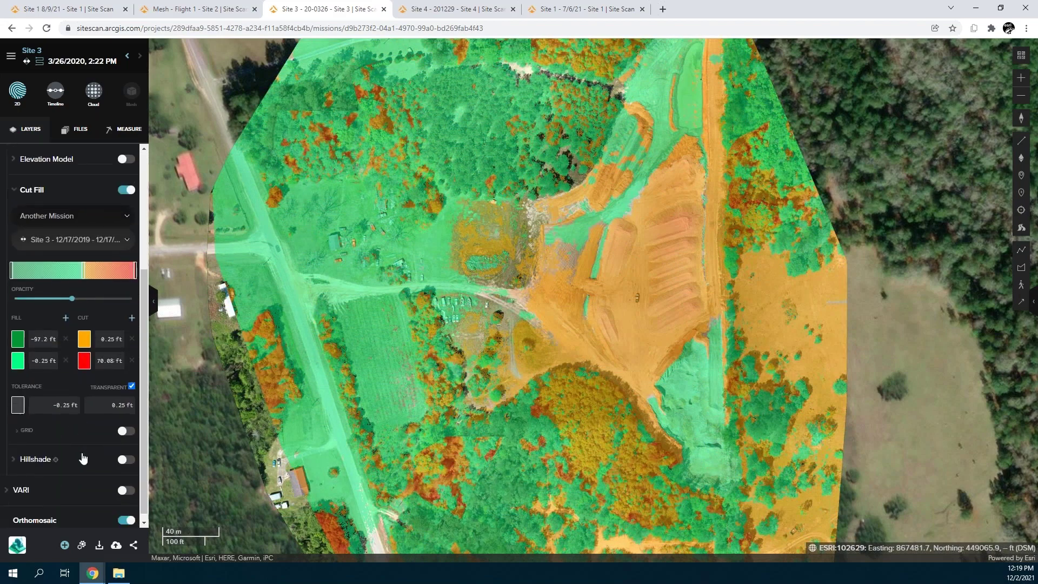
click(126, 423)
scroll(115, 465, down, 2)
click(27, 469)
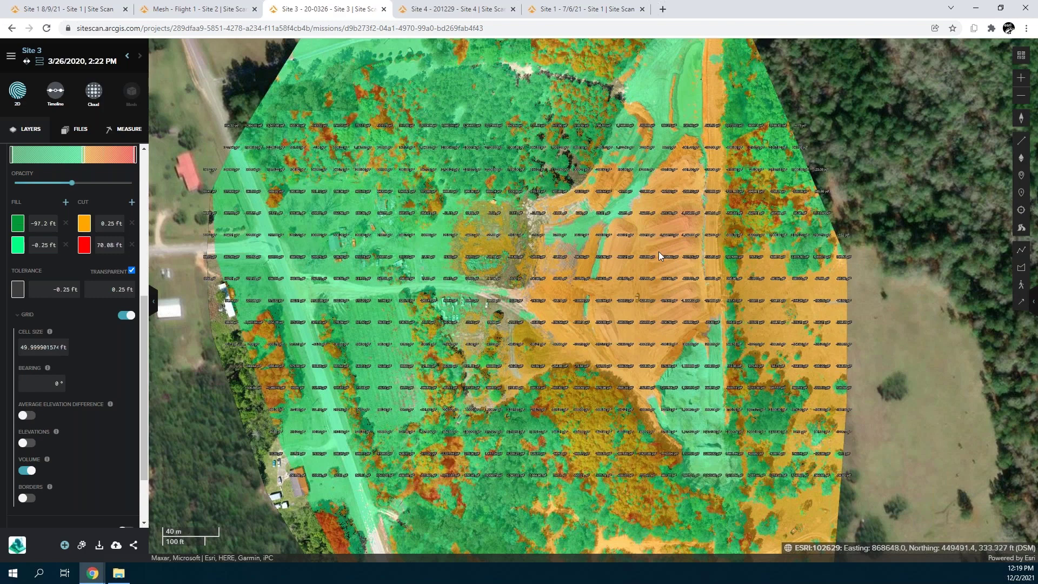
scroll(664, 233, up, 2)
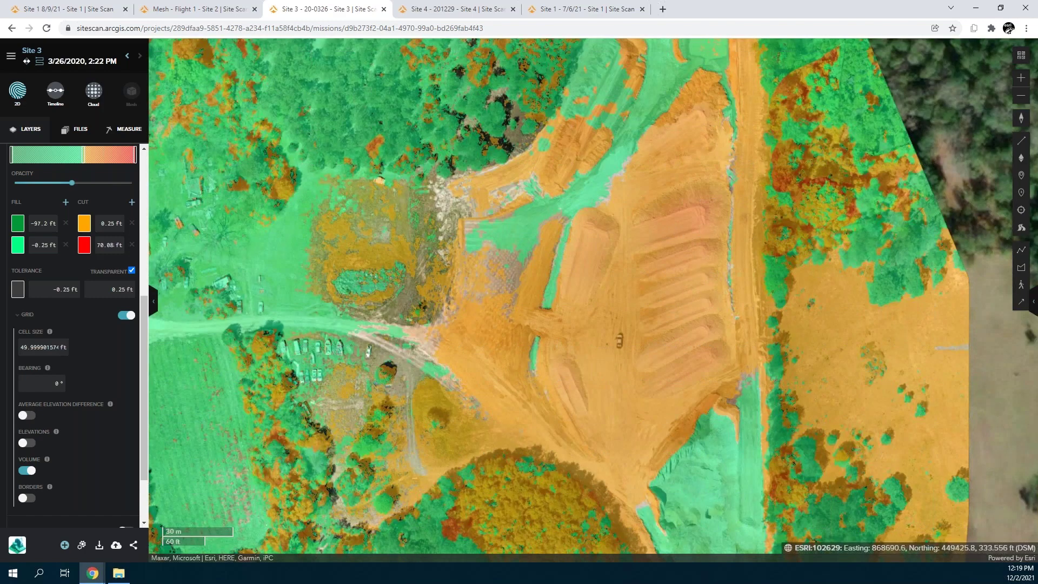
click(662, 316)
drag(661, 316, 640, 314)
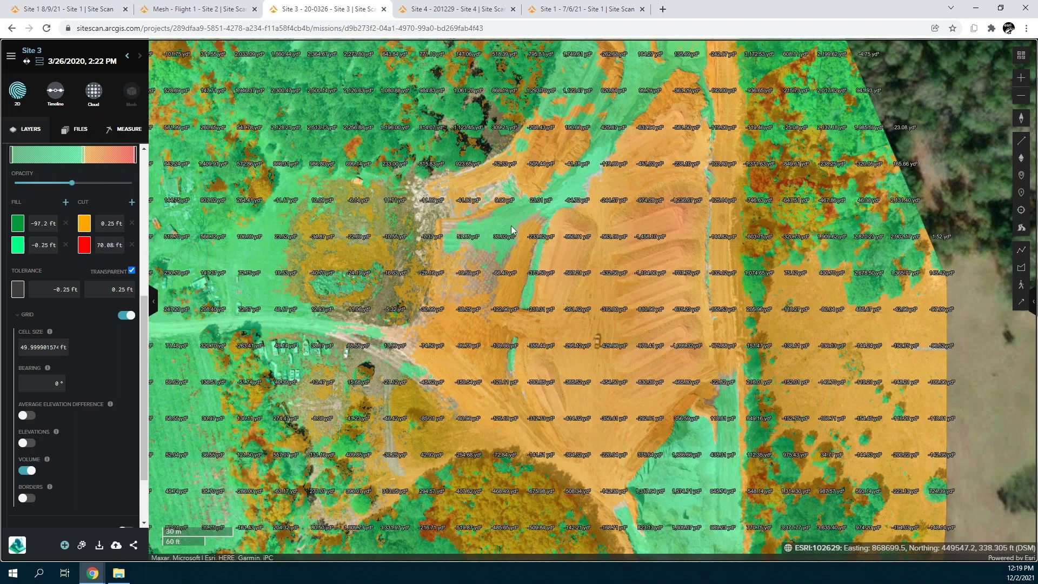
Switch to the Site 4 mission and show all mission measurements on its stockpiles.
click(462, 10)
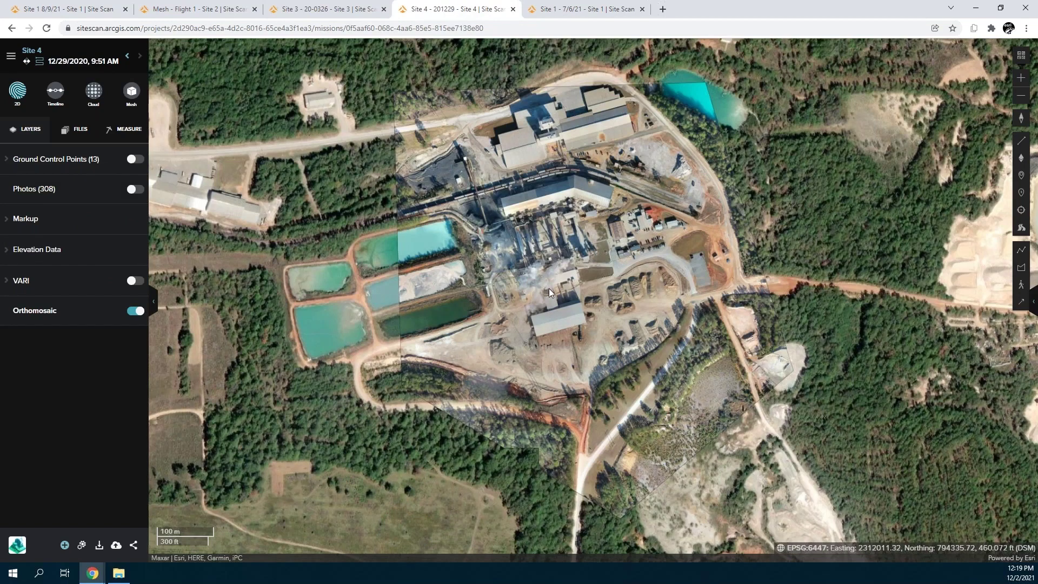
click(126, 132)
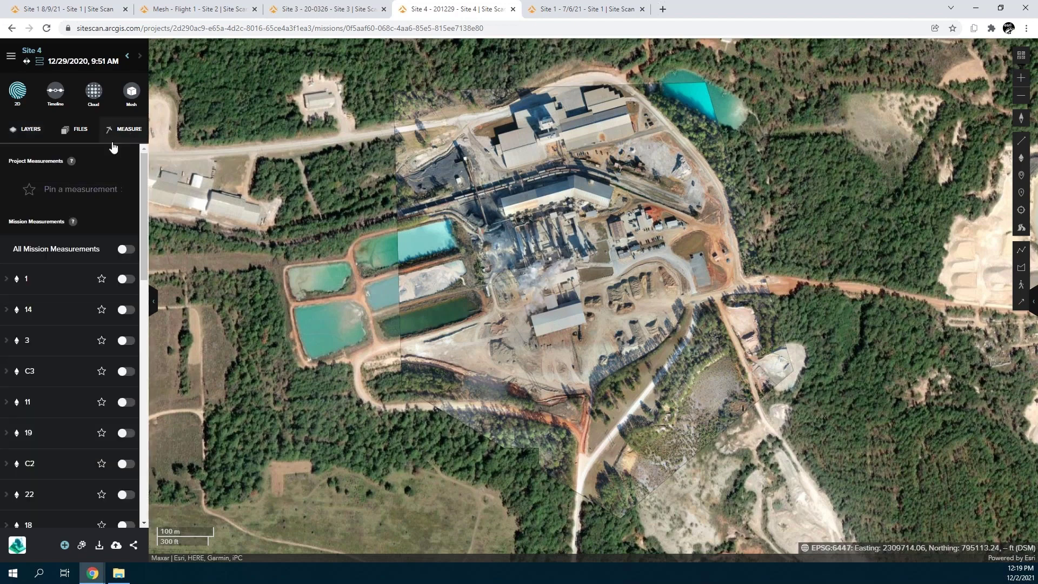
click(124, 250)
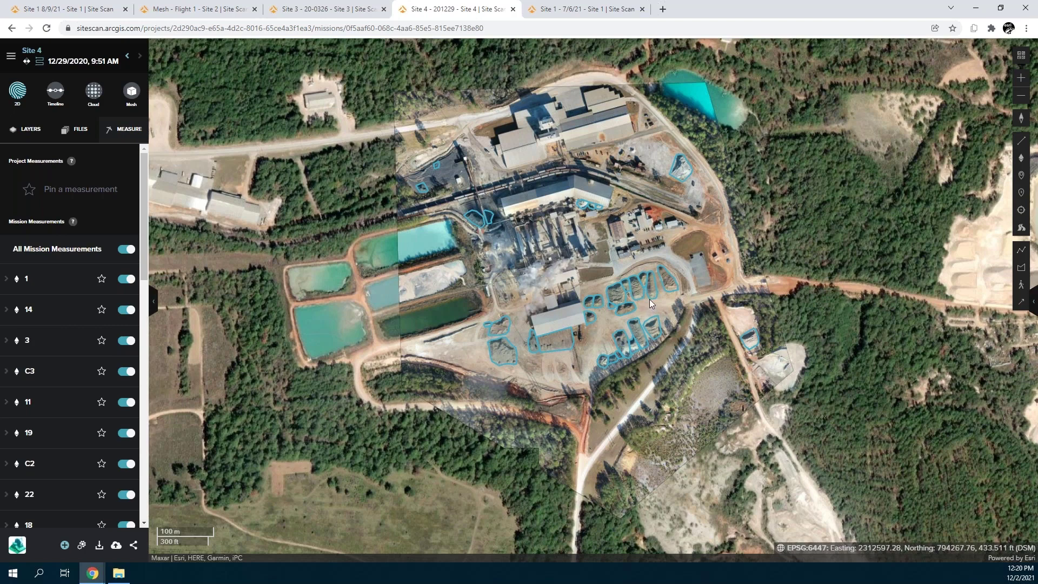
scroll(650, 299, up, 2)
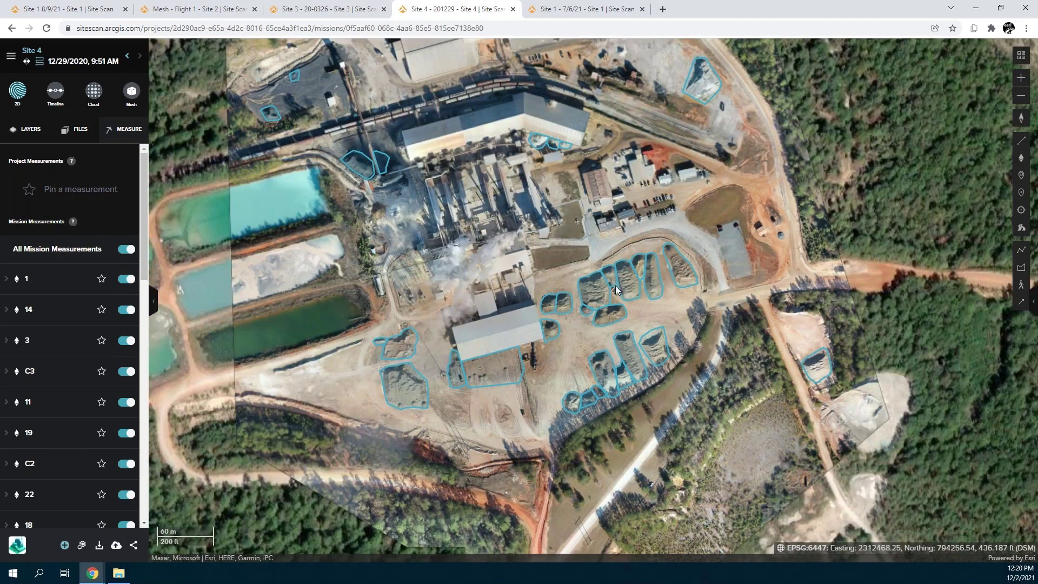
Locate measurement 1 by hiding and showing its outline, and expand its volume details.
click(126, 278)
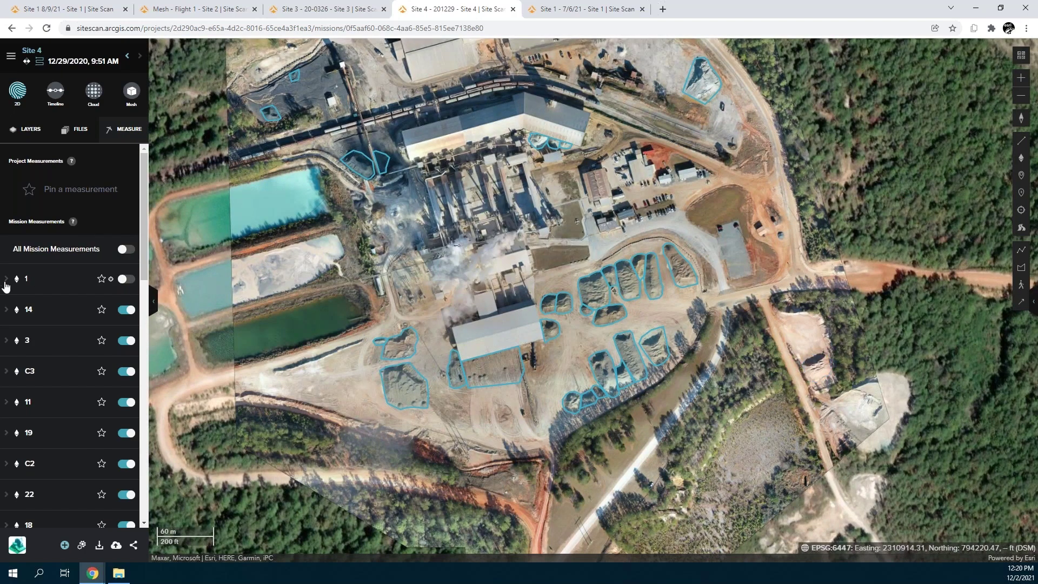
click(127, 279)
click(26, 280)
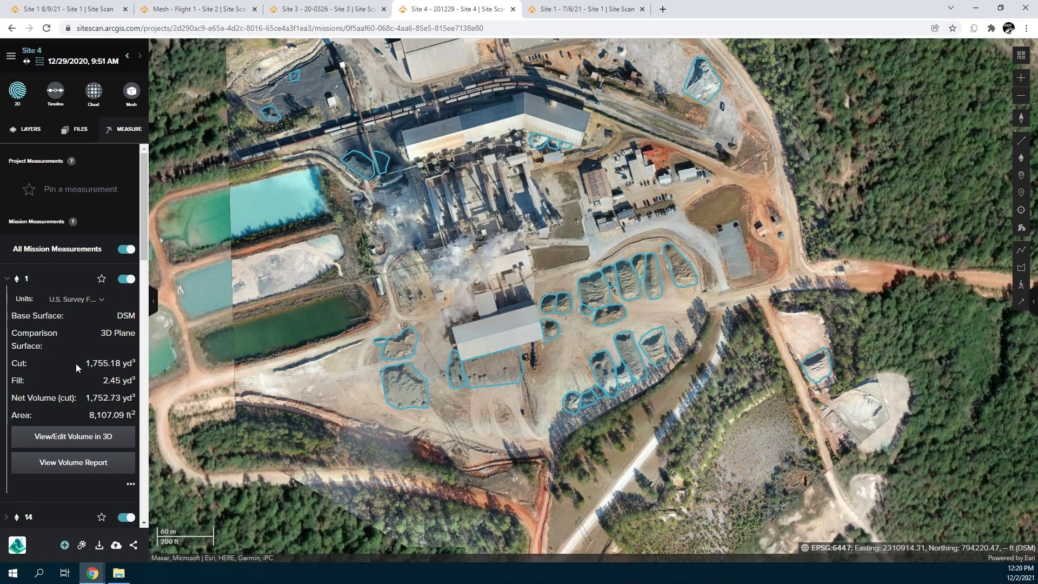
Open measurement 1 in the 3D volume view with meshes for both surfaces, and inspect the stockpile from several angles.
click(61, 438)
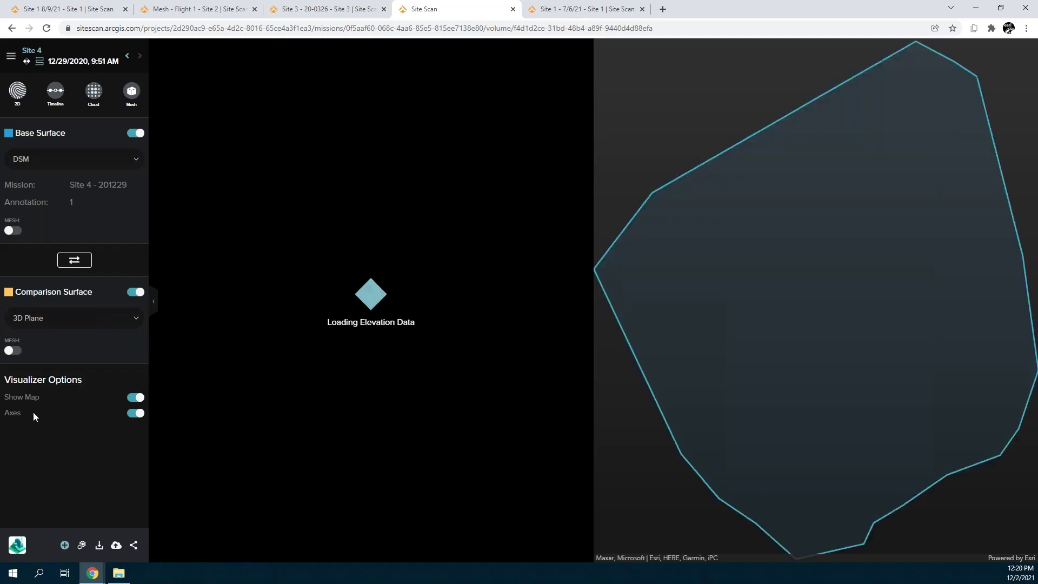
click(13, 350)
click(13, 231)
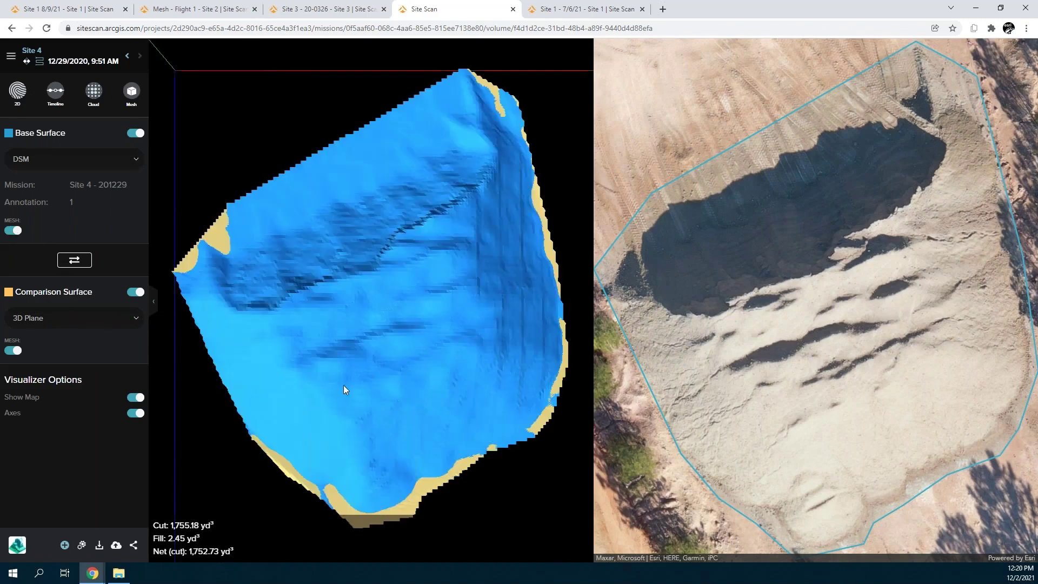
drag(347, 385, 218, 271)
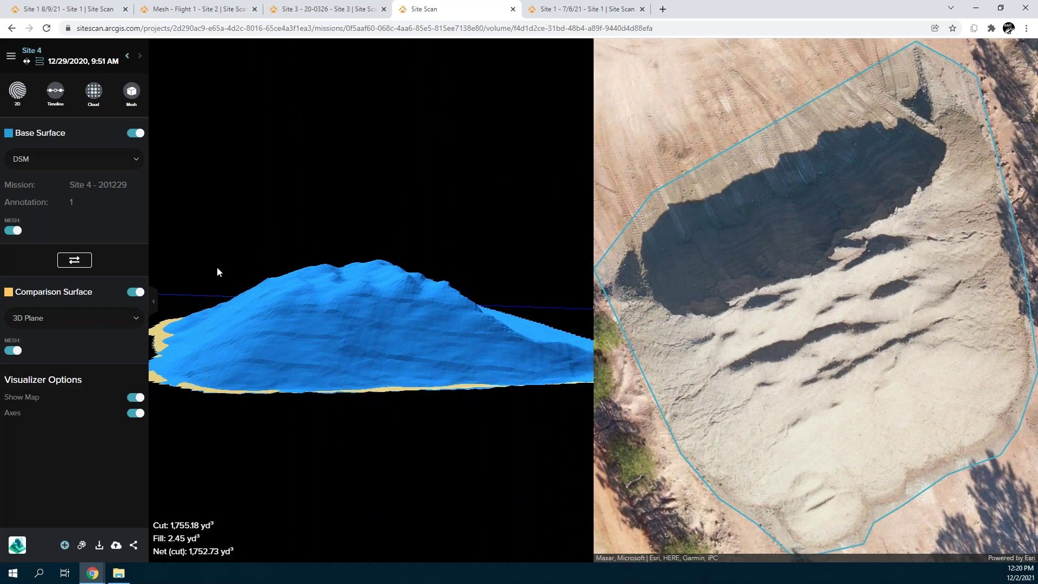
drag(273, 351, 342, 395)
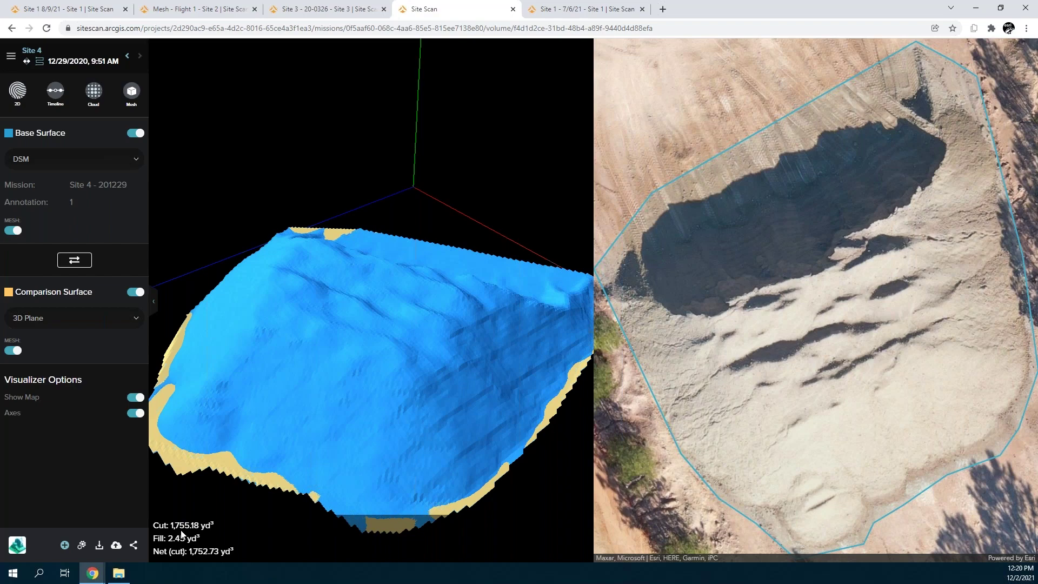
Switch to the Site 1 7/6/21 mission and trace a road measurement along the haul road from the northeast boundary down into the pit.
click(572, 11)
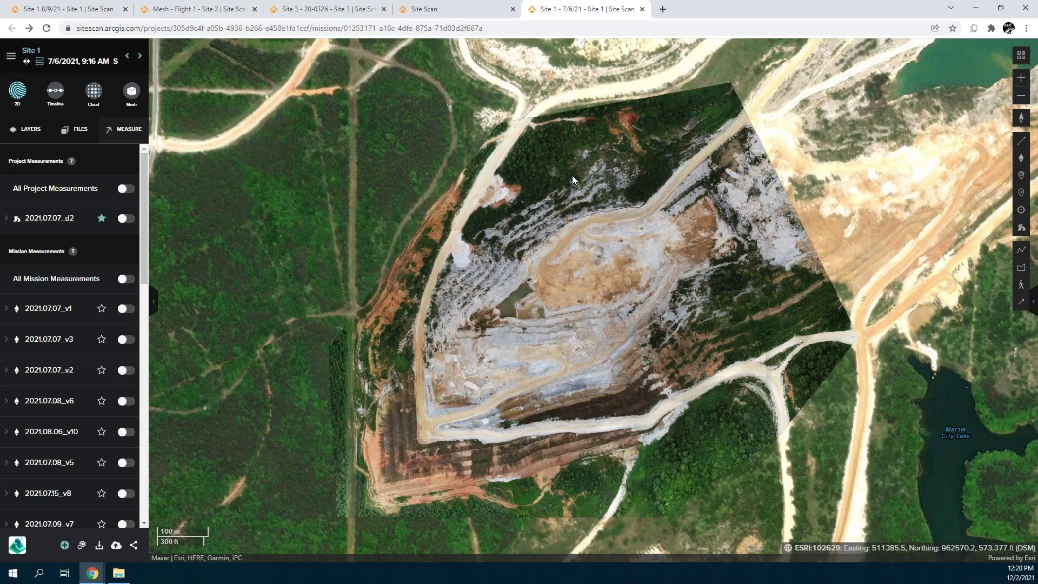
scroll(666, 220, up, 2)
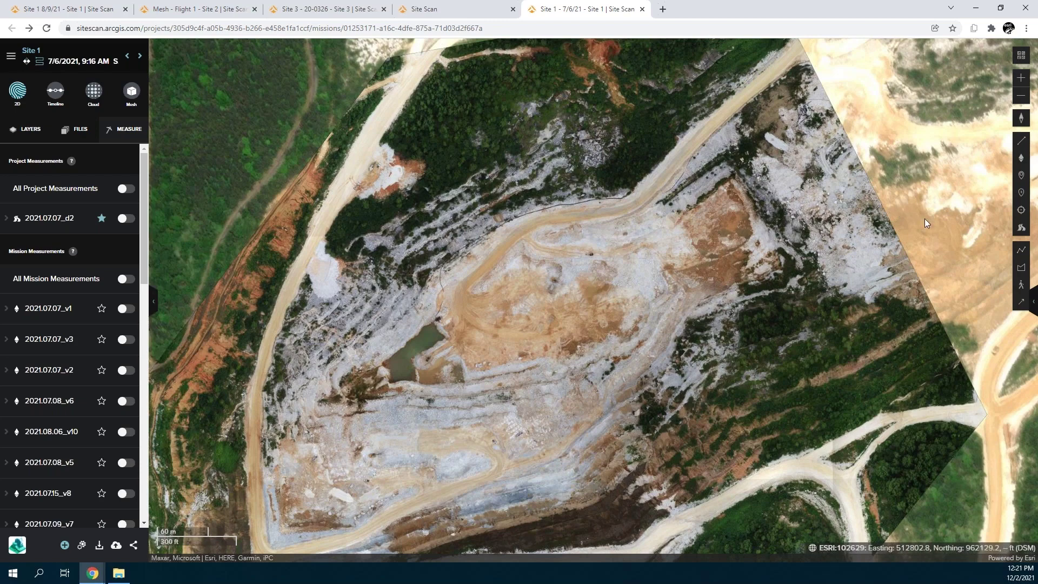
click(1023, 230)
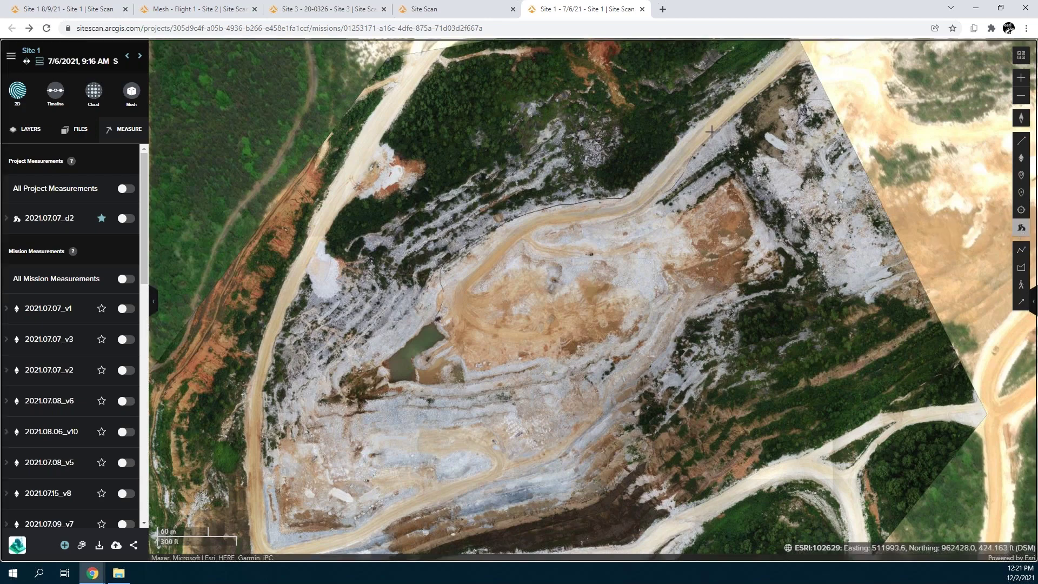
click(785, 60)
click(735, 105)
click(654, 186)
click(634, 206)
click(584, 216)
click(544, 221)
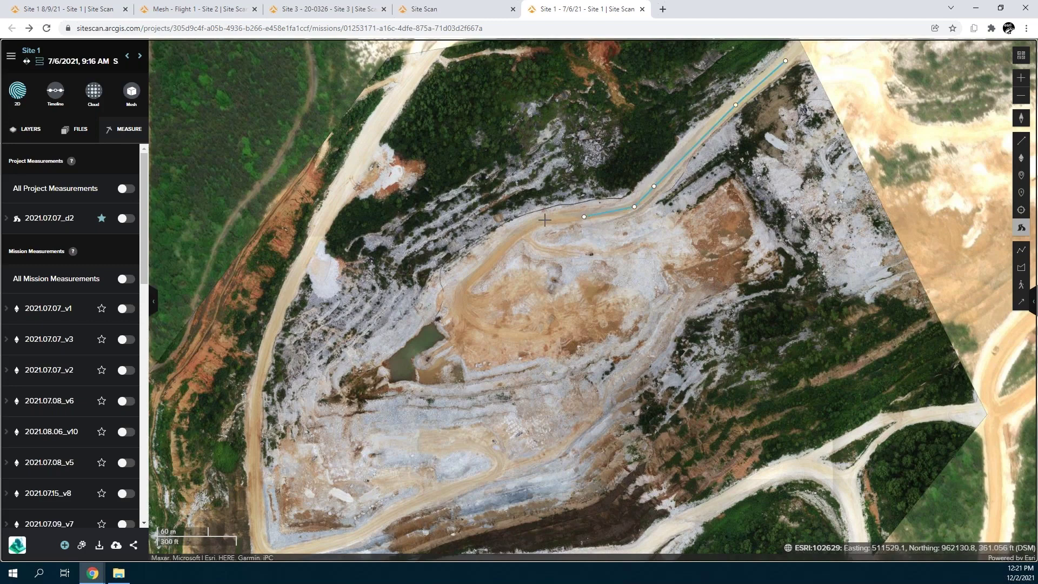
click(517, 233)
double_click(486, 267)
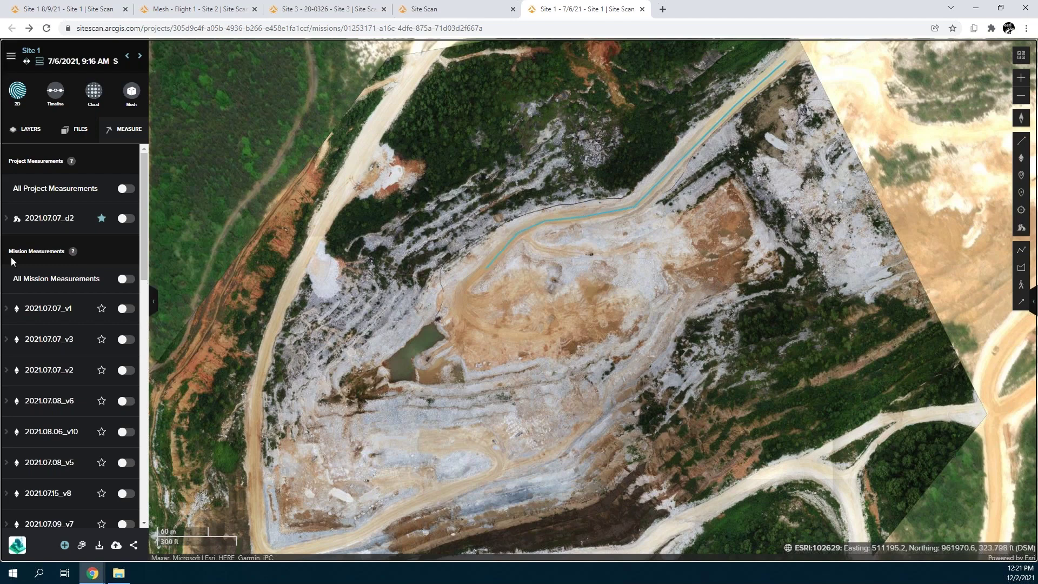
Display the Road Slope analysis for measurement 2021.07.07_d2 and check the slope of a noncompliant road segment.
click(7, 219)
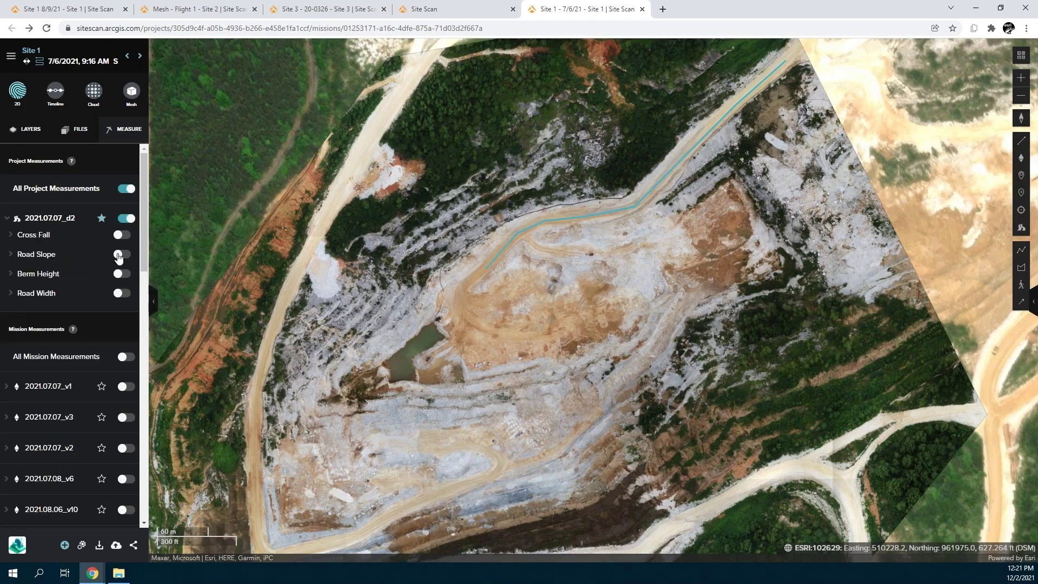
click(122, 255)
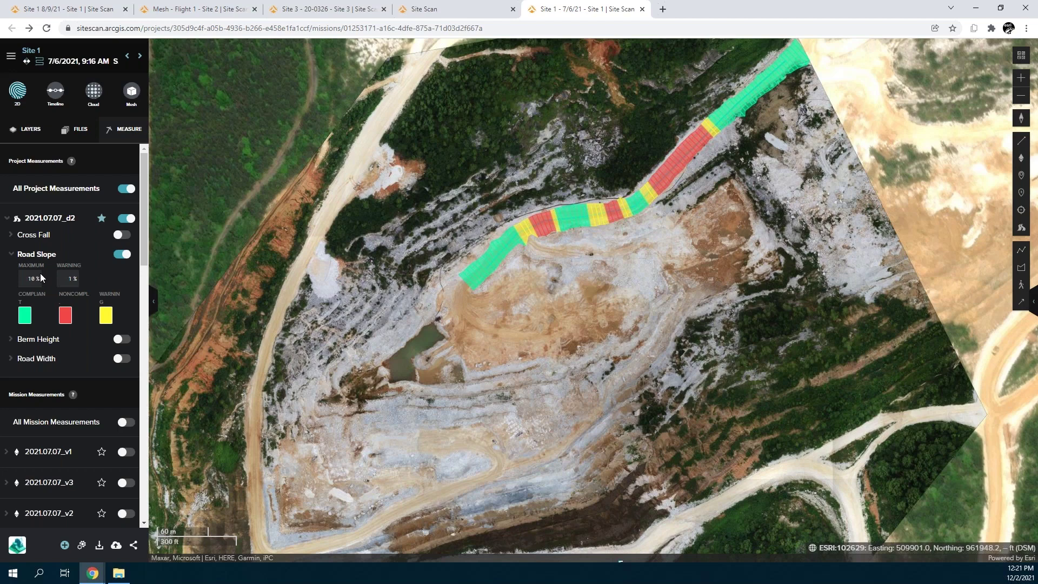
click(664, 174)
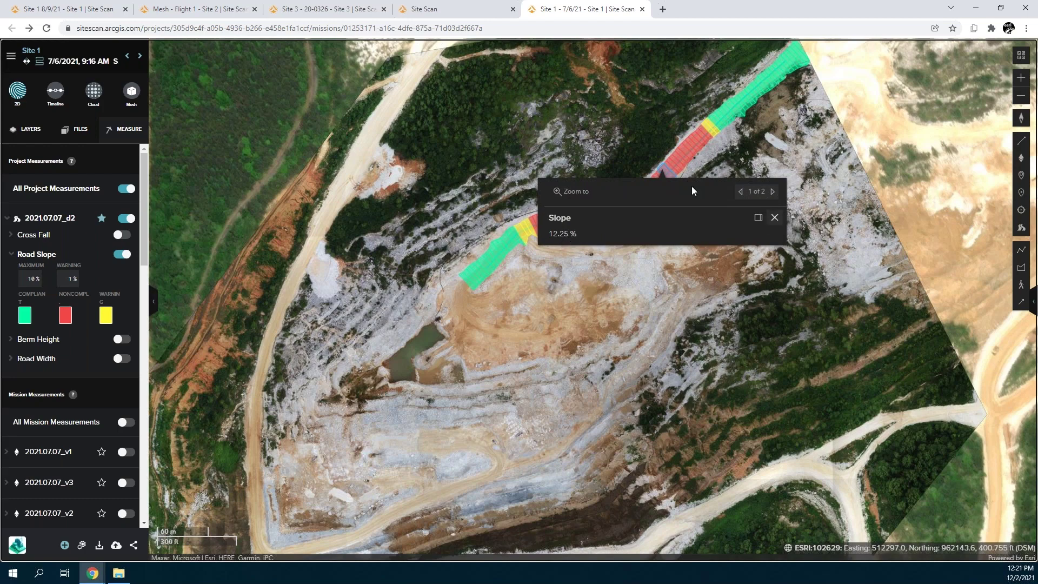
click(775, 216)
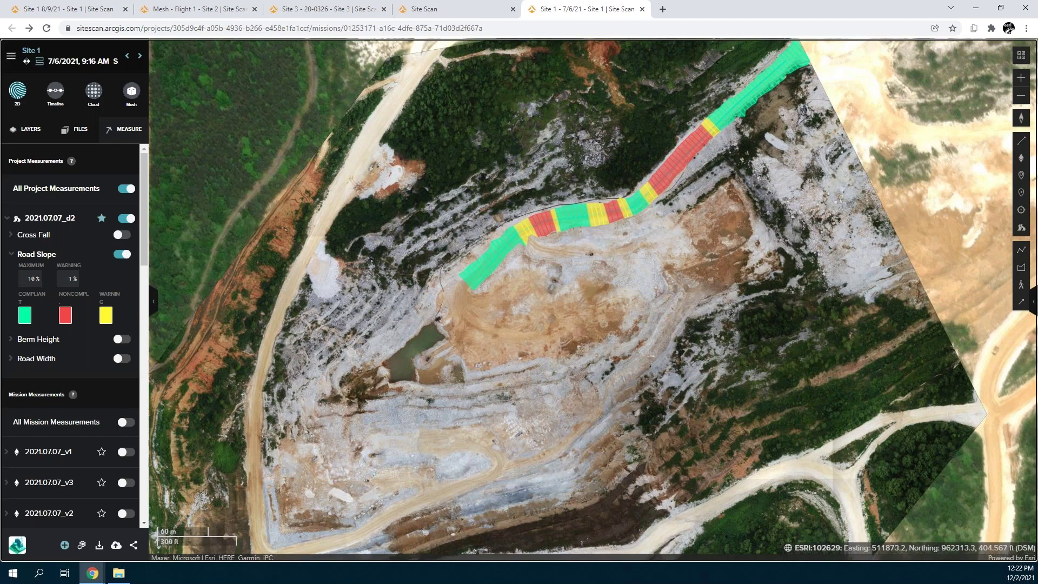
Replace the Road Slope overlay with the Cross Fall, Berm Height and Road Width analyses, one after another.
click(125, 255)
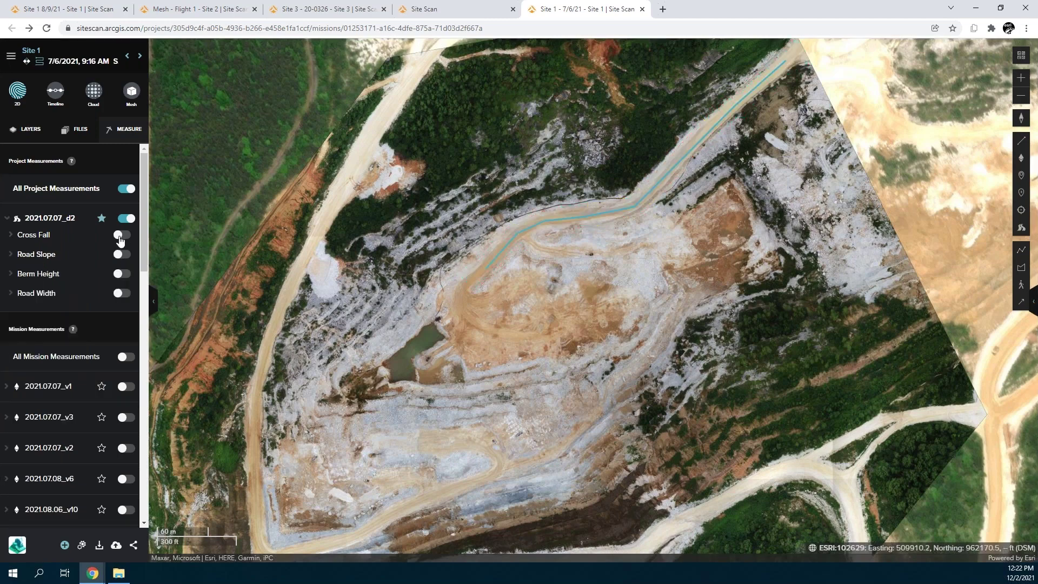
click(121, 237)
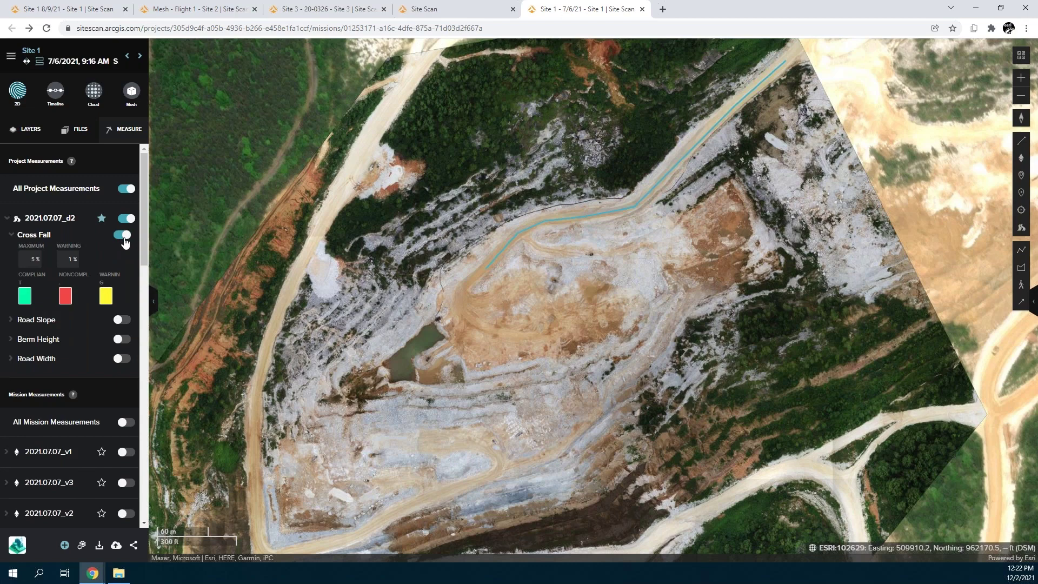
click(122, 340)
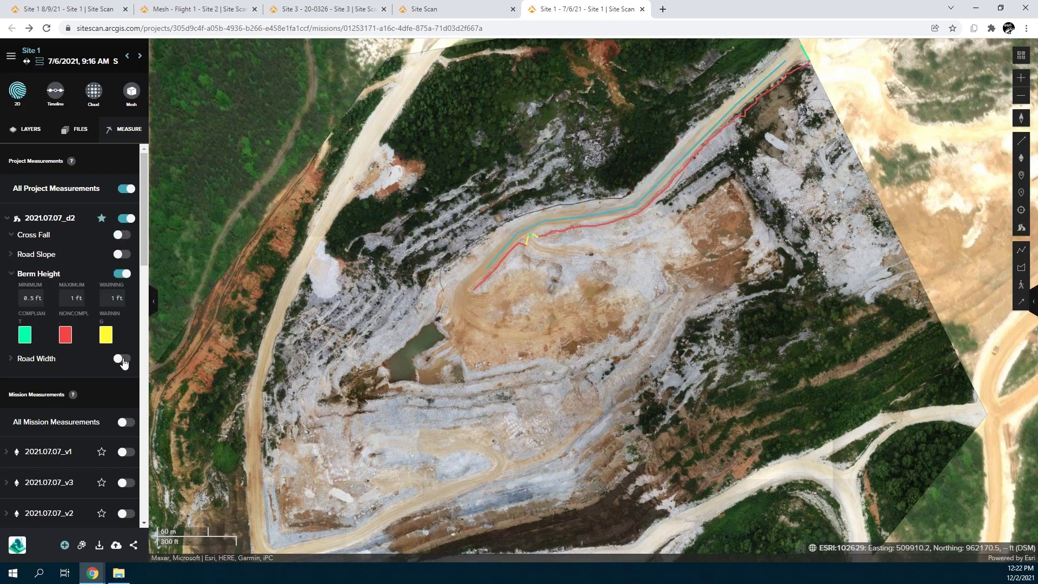
click(122, 359)
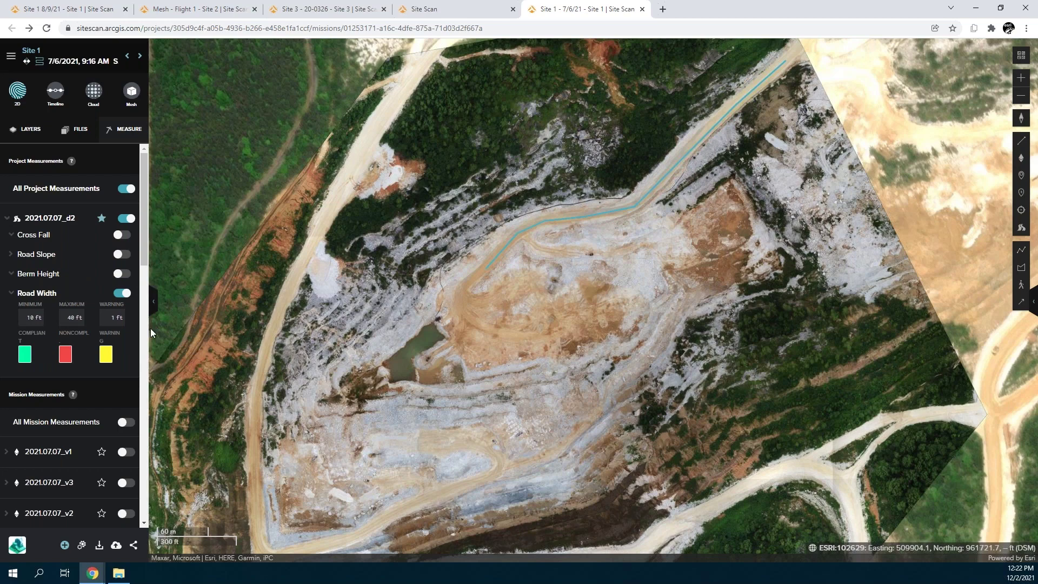
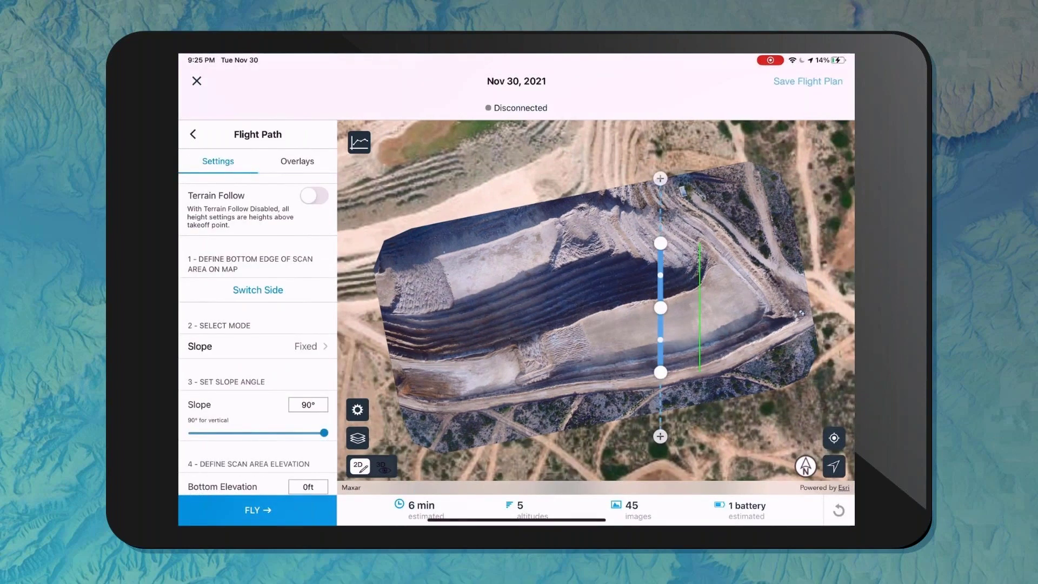
Reshape the scan area's bottom edge along the pit's northwestern rim, from the orthomosaic's western corner to its northern side, with the last segment running north.
drag(661, 243, 377, 319)
drag(661, 308, 532, 235)
drag(373, 308, 356, 288)
drag(661, 372, 623, 201)
drag(682, 178, 610, 125)
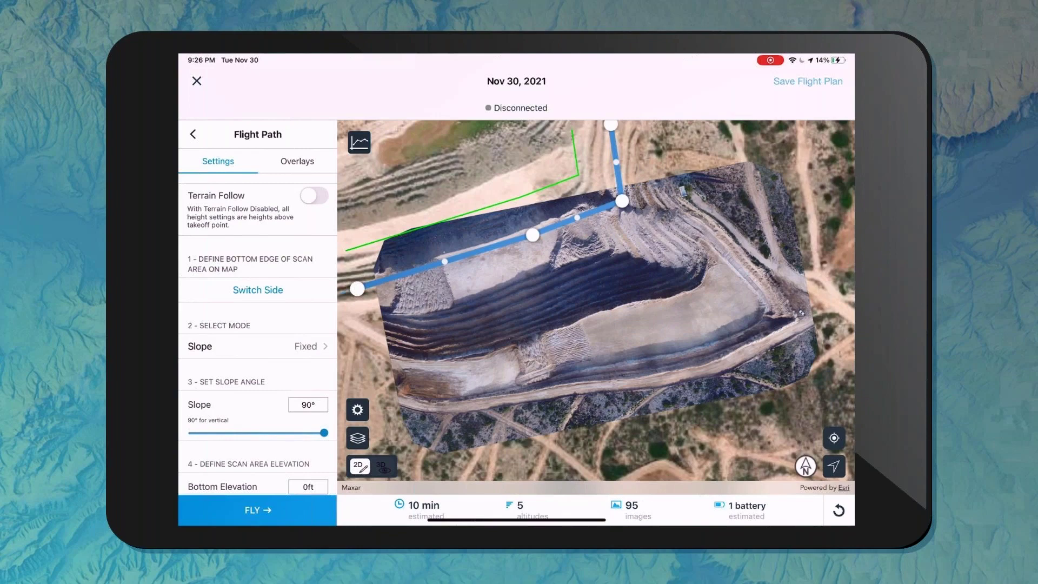
Set the fixed slope angle of the flight path's scan area to 25°.
scroll(258, 324, down, 2)
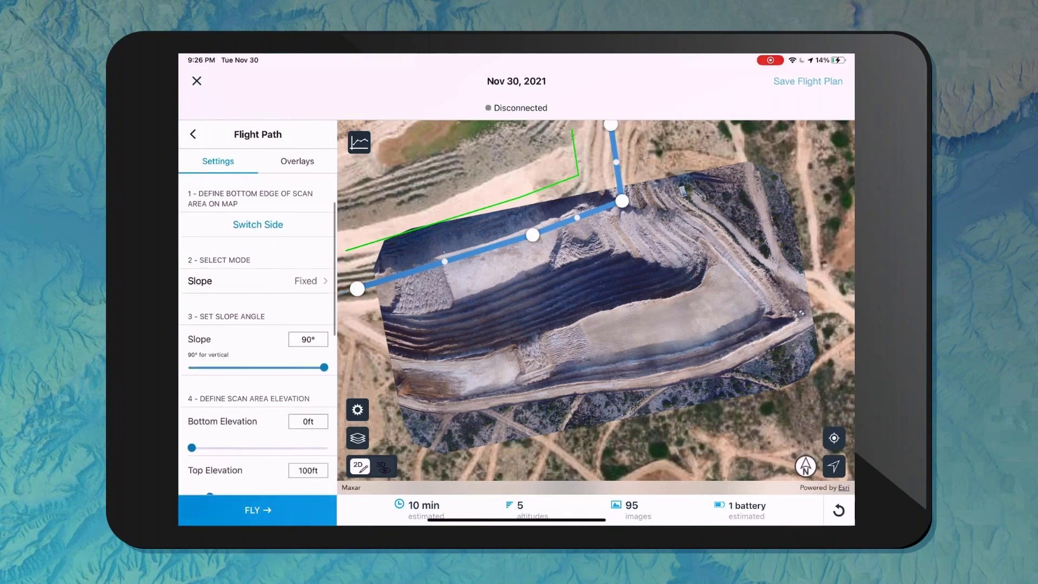
click(308, 340)
text(25)
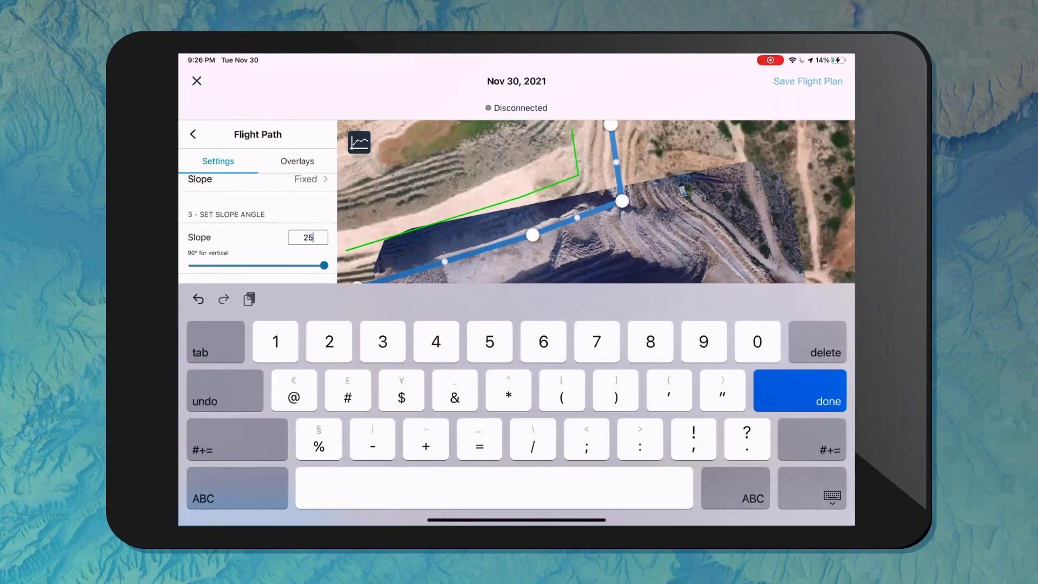
click(812, 489)
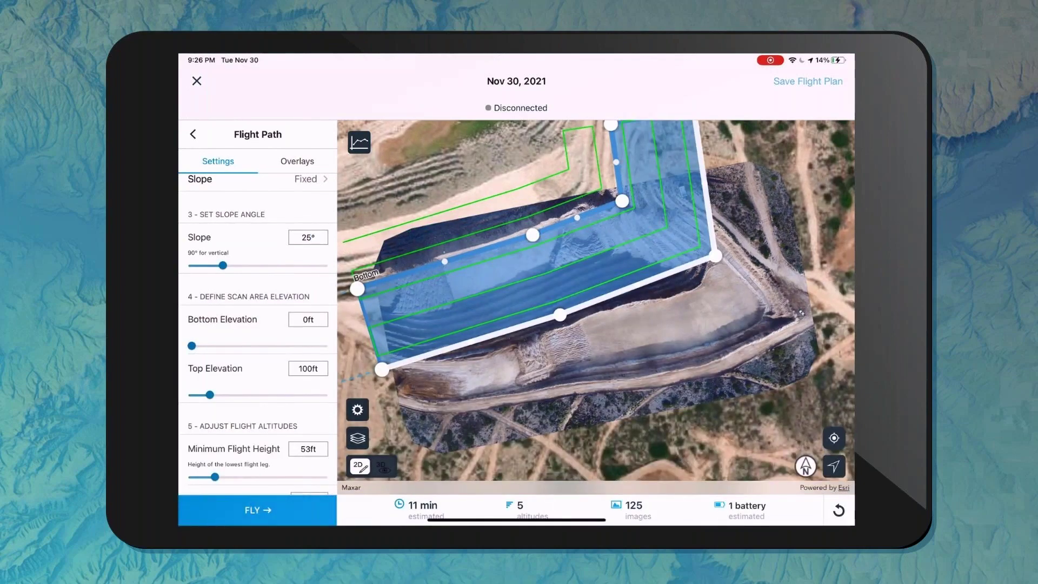
Overlay the Perlite Mine layer from the a1. Site Scan Webinar ArcGIS folder and view the flight path in 3D.
click(296, 161)
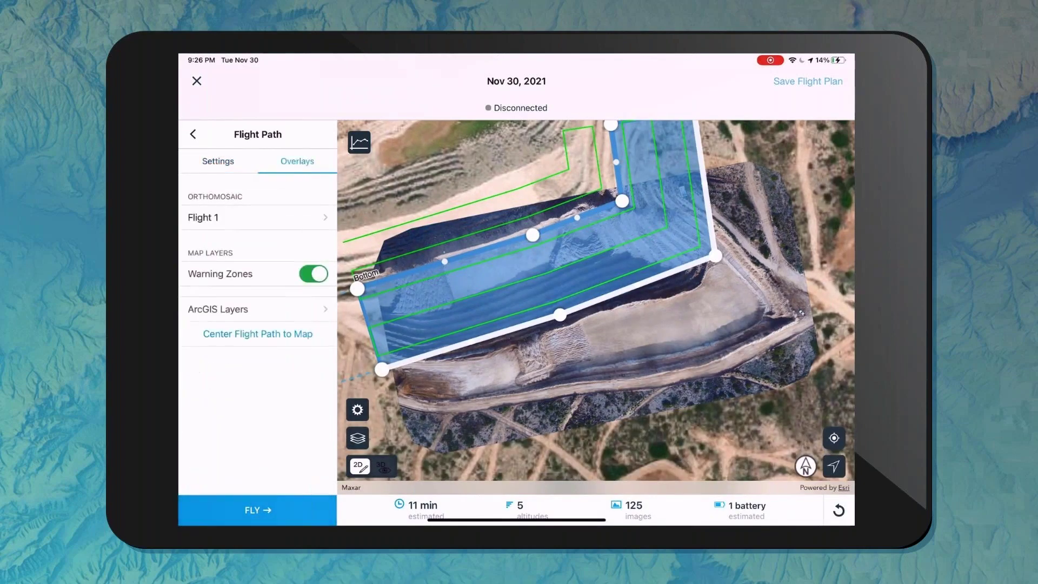
click(222, 308)
scroll(258, 336, down, 10)
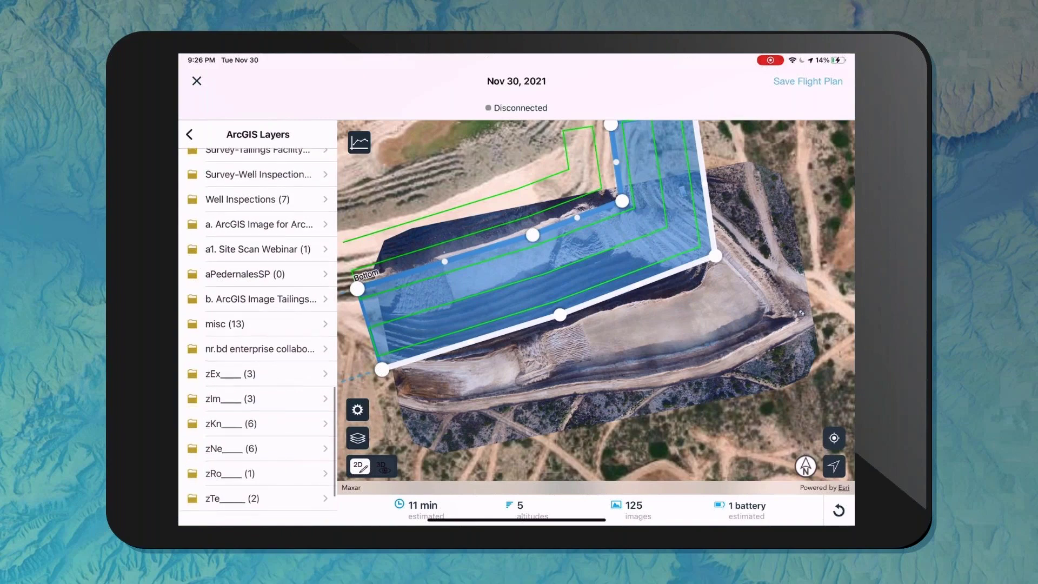
scroll(258, 335, up, 2)
click(258, 317)
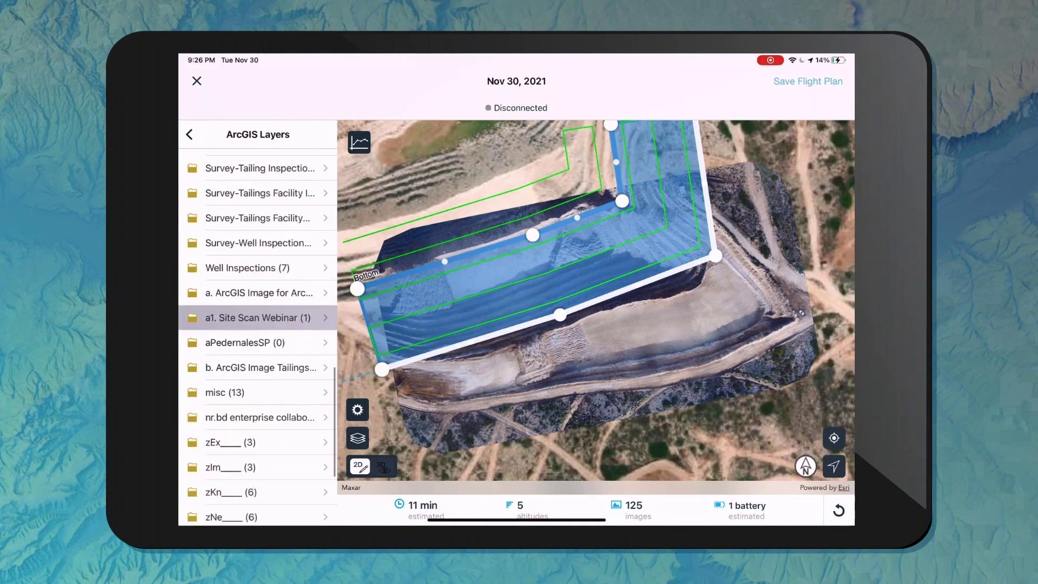
click(309, 189)
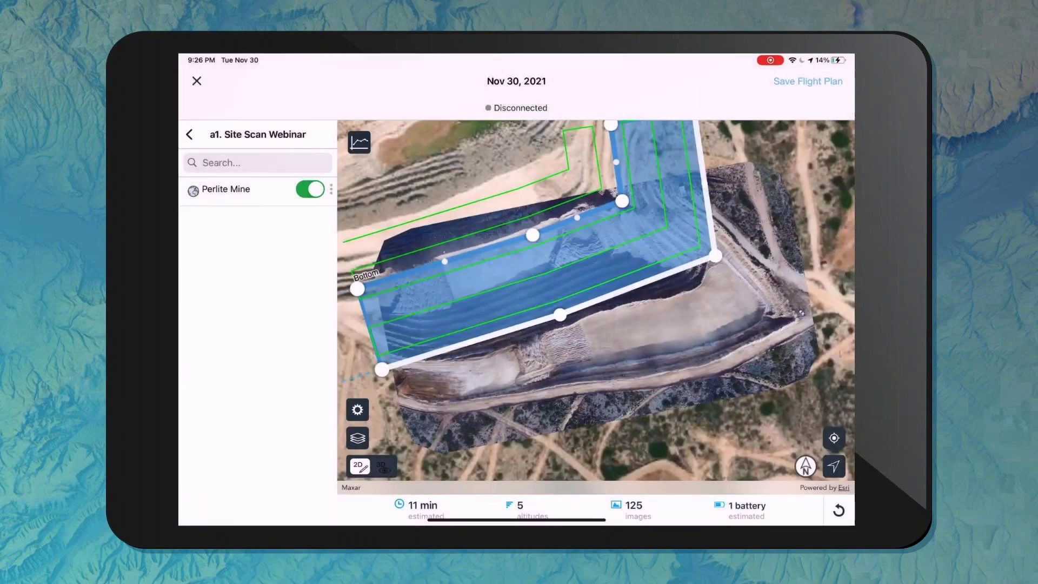
click(382, 466)
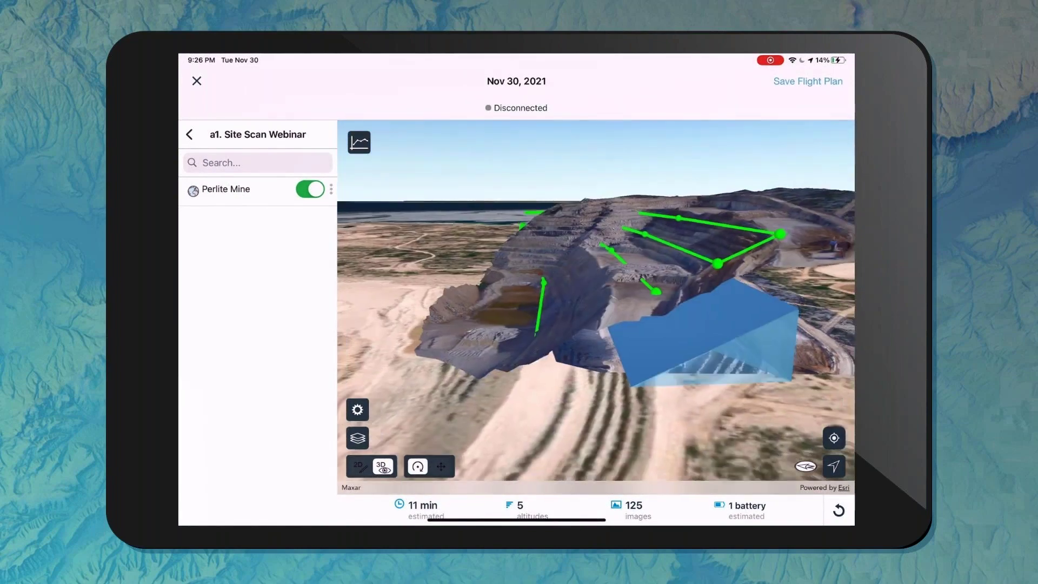
Set the scan area's bottom elevation to 130 ft and top elevation to 295 ft, and review the remaining flight settings.
click(189, 135)
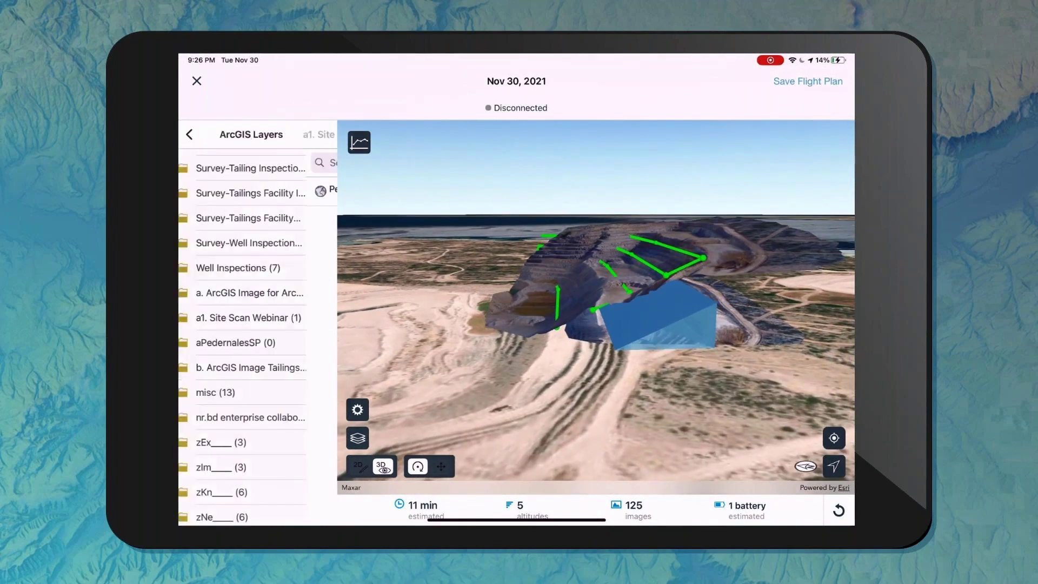
click(189, 134)
click(218, 161)
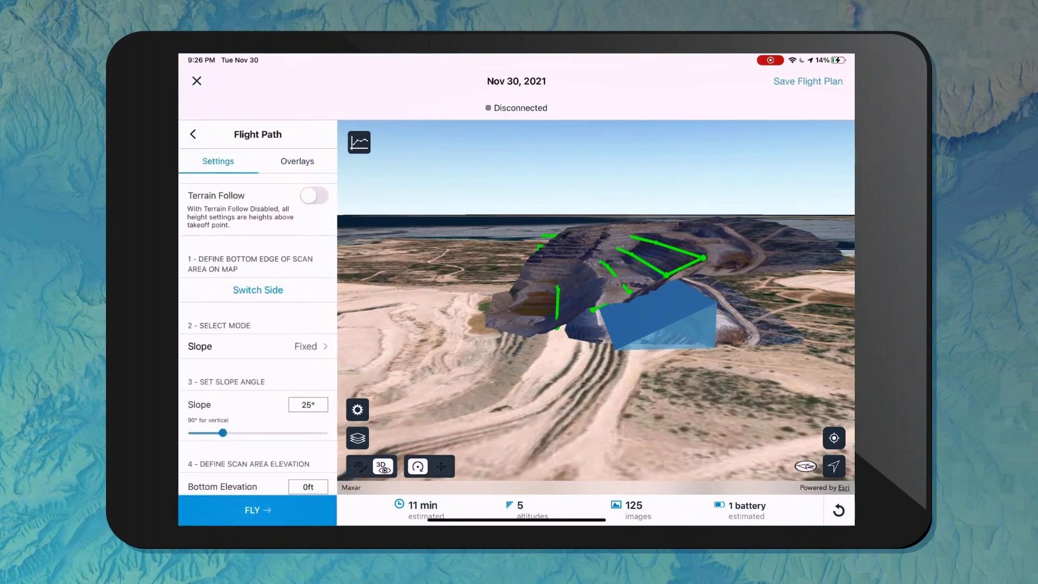
scroll(258, 334, down, 5)
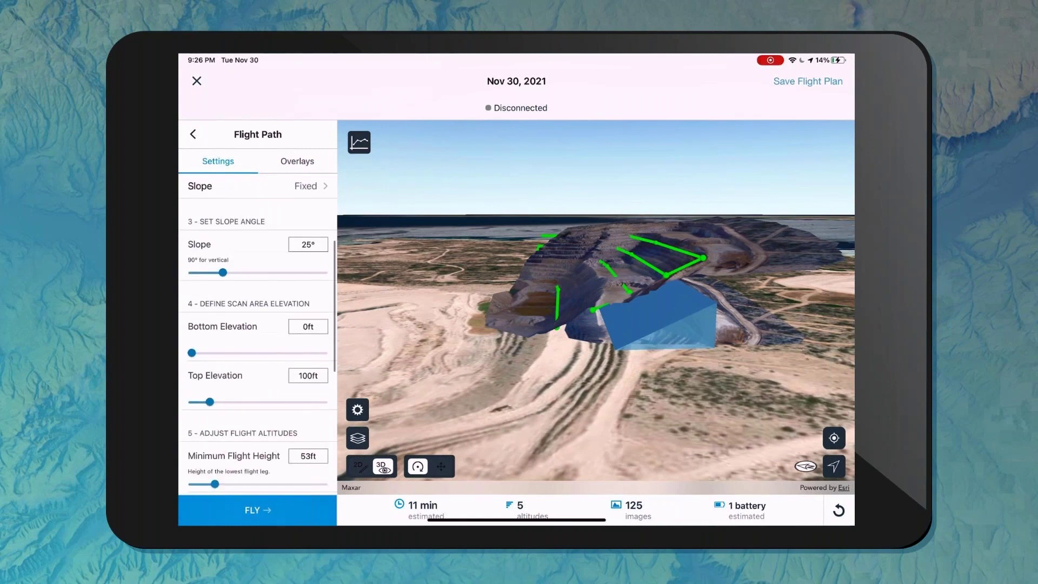
drag(191, 352, 319, 353)
drag(192, 402, 217, 402)
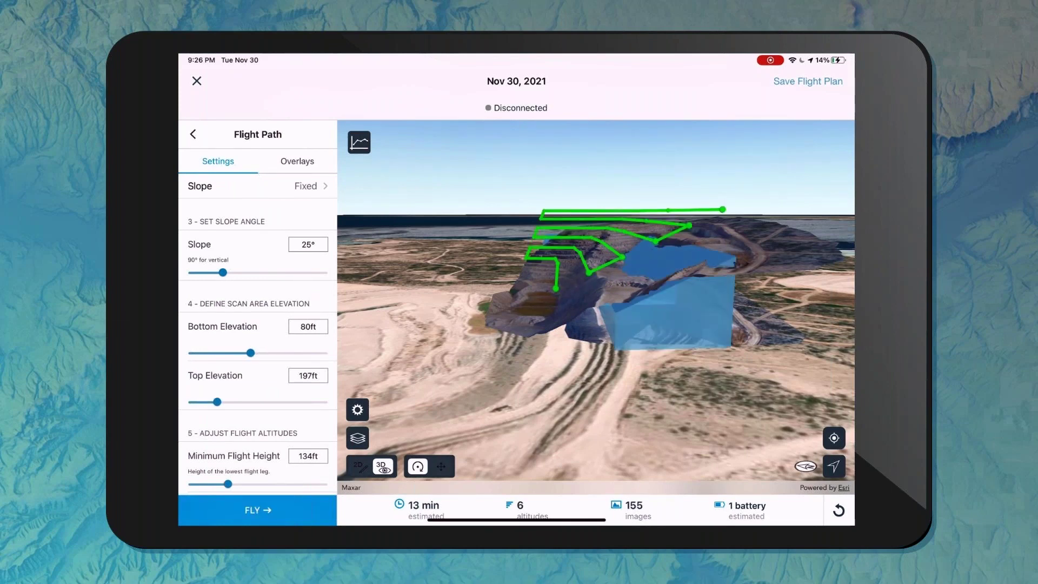
drag(217, 402, 241, 401)
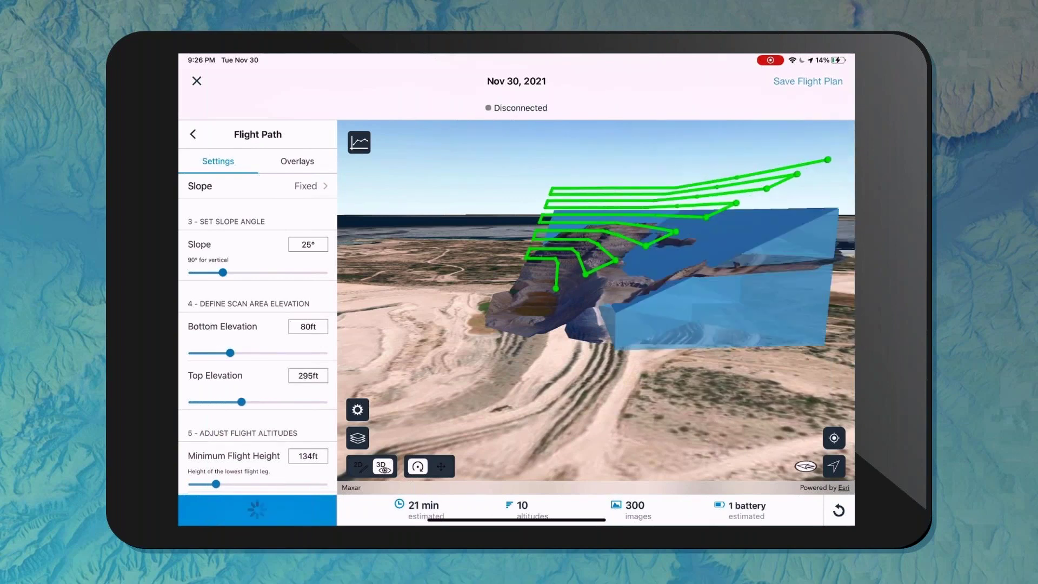
drag(224, 352, 253, 352)
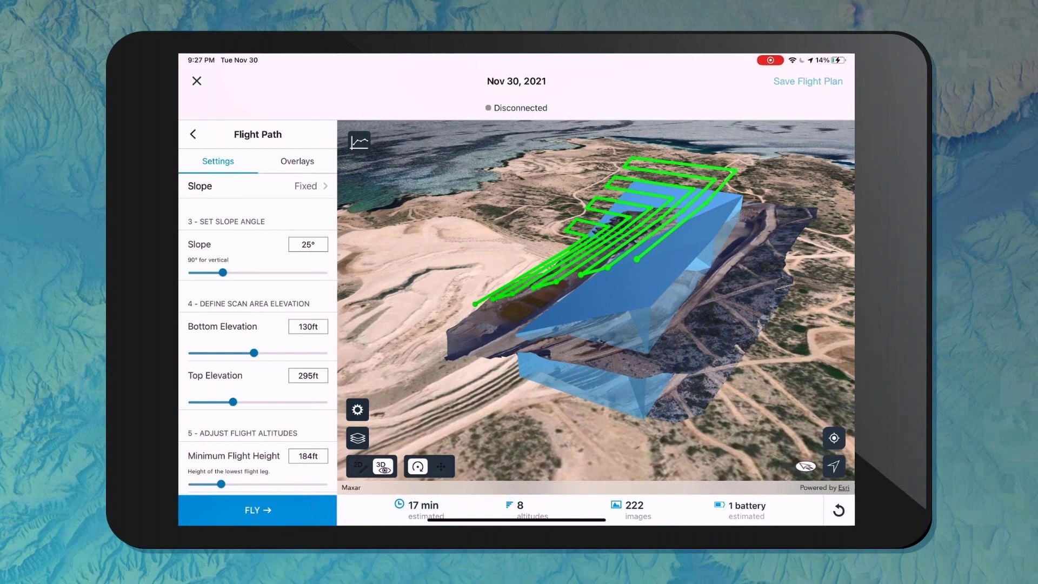
scroll(258, 333, down, 10)
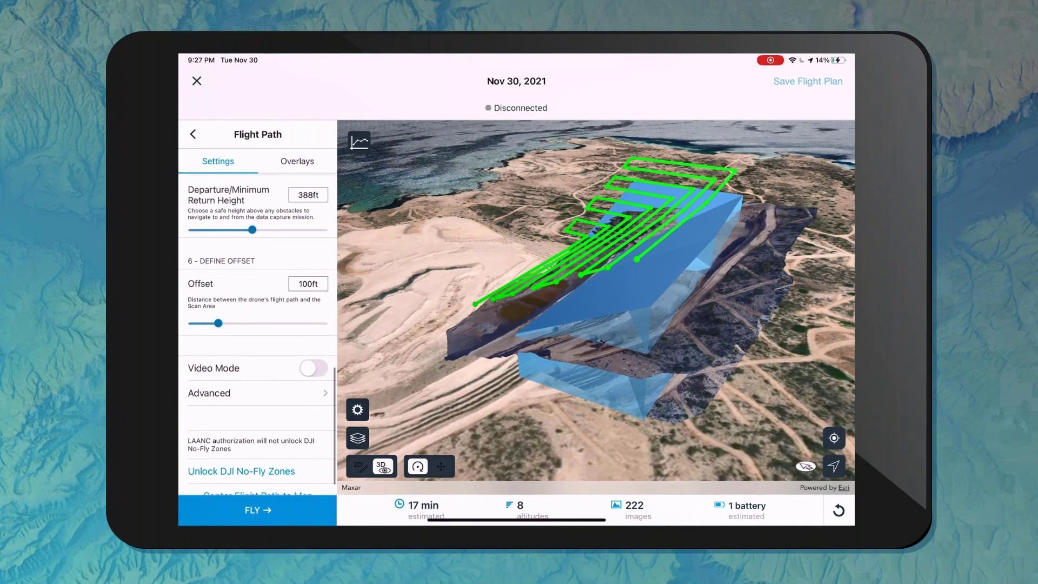
scroll(258, 333, down, 2)
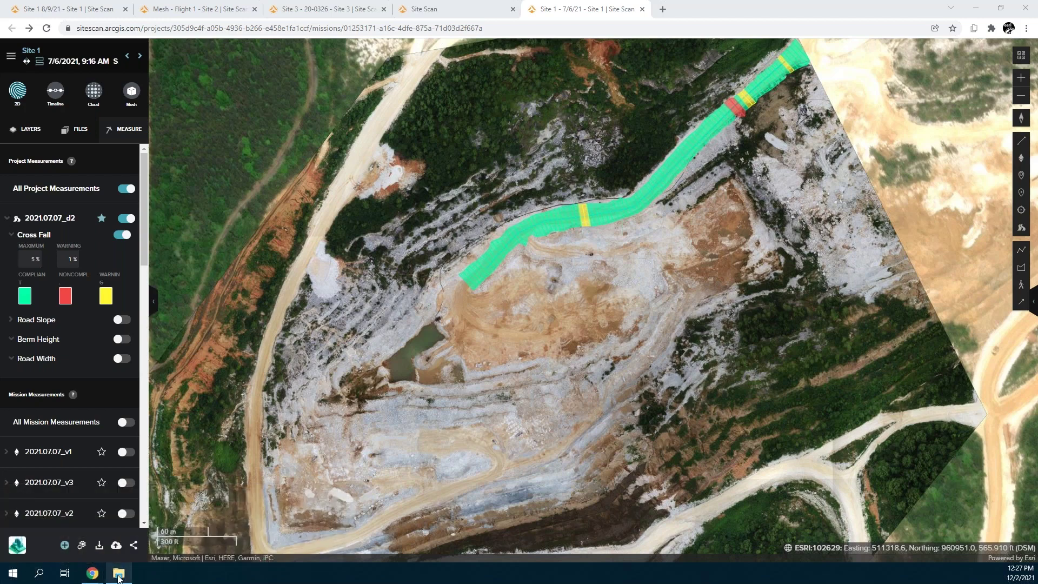
Switch to the ESRI organization's fleet dashboard in Site Scan and examine the monthly flight histogram, flight heat map and recent activity.
mouse_move(107, 572)
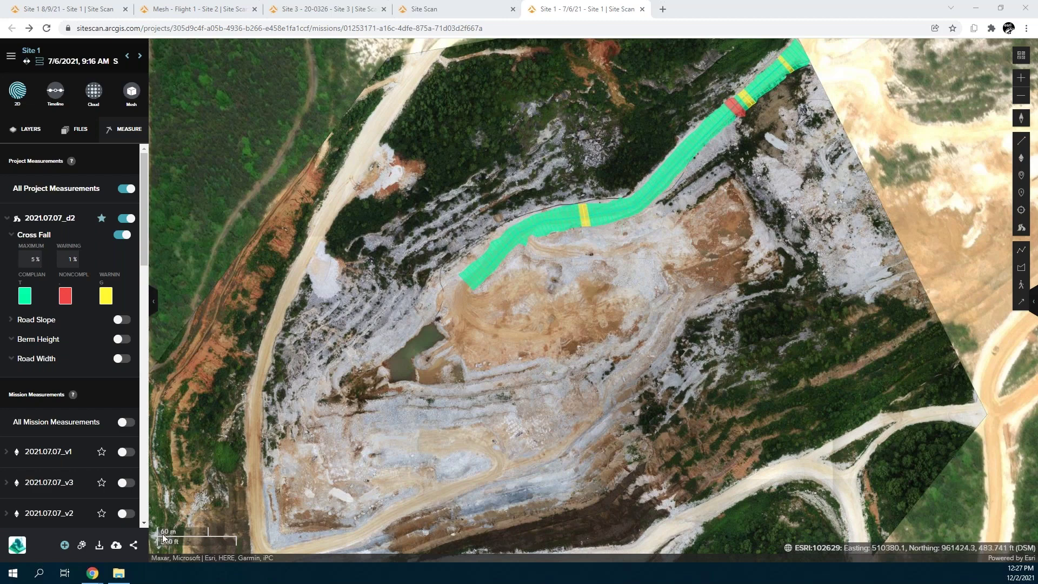
click(286, 531)
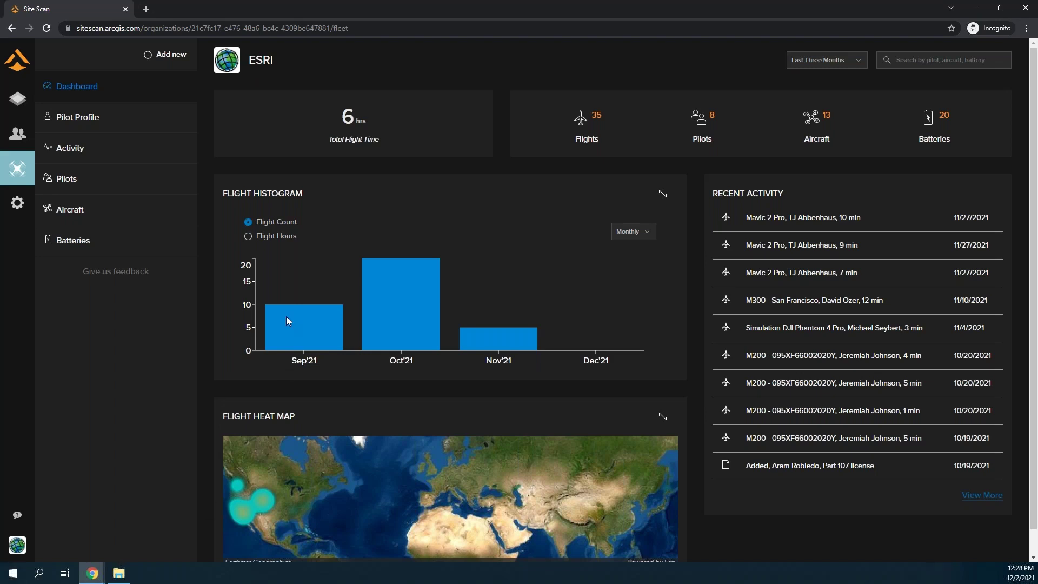
mouse_move(403, 276)
mouse_move(277, 351)
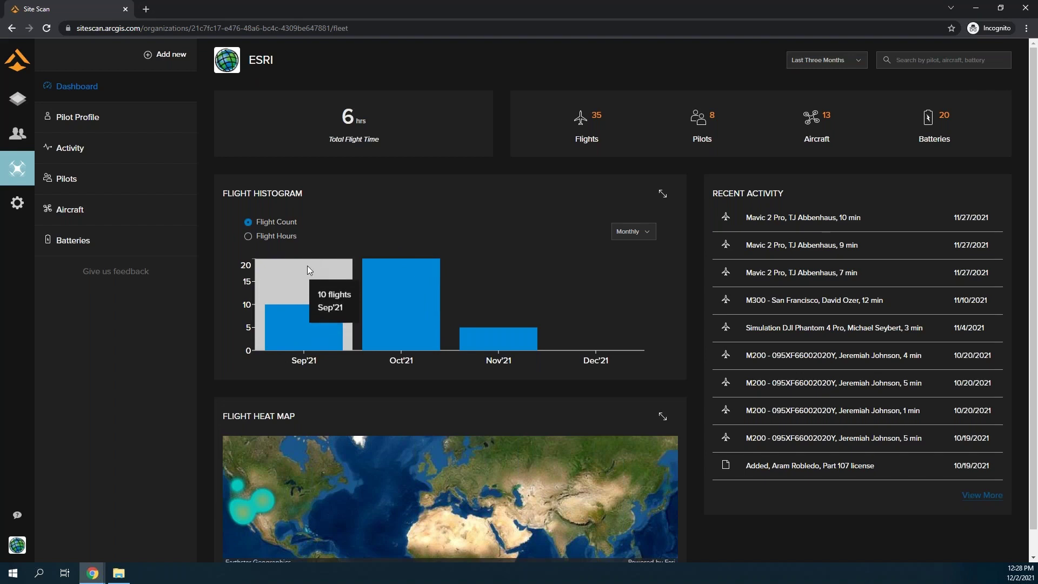
mouse_move(520, 318)
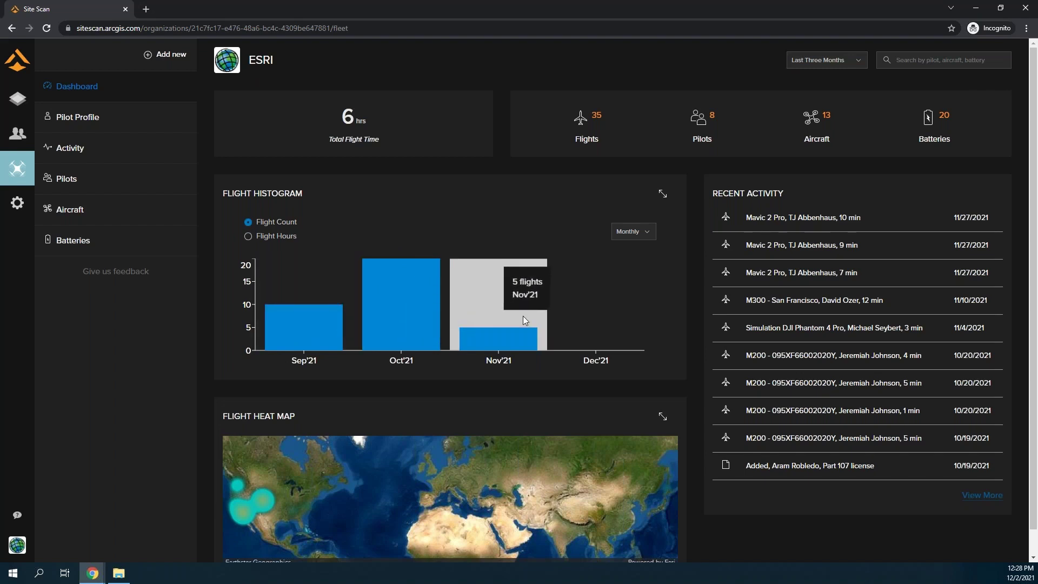
scroll(267, 513, down, 1)
scroll(260, 503, up, 3)
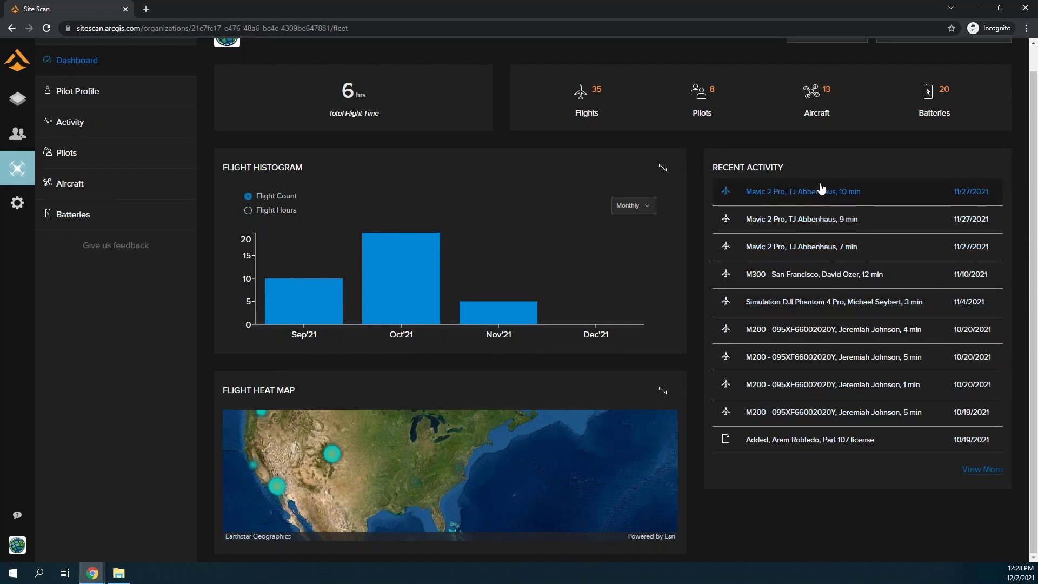
Chart the fleet activity by flight hours and review the pilots' flight and certificate expiration records.
click(87, 134)
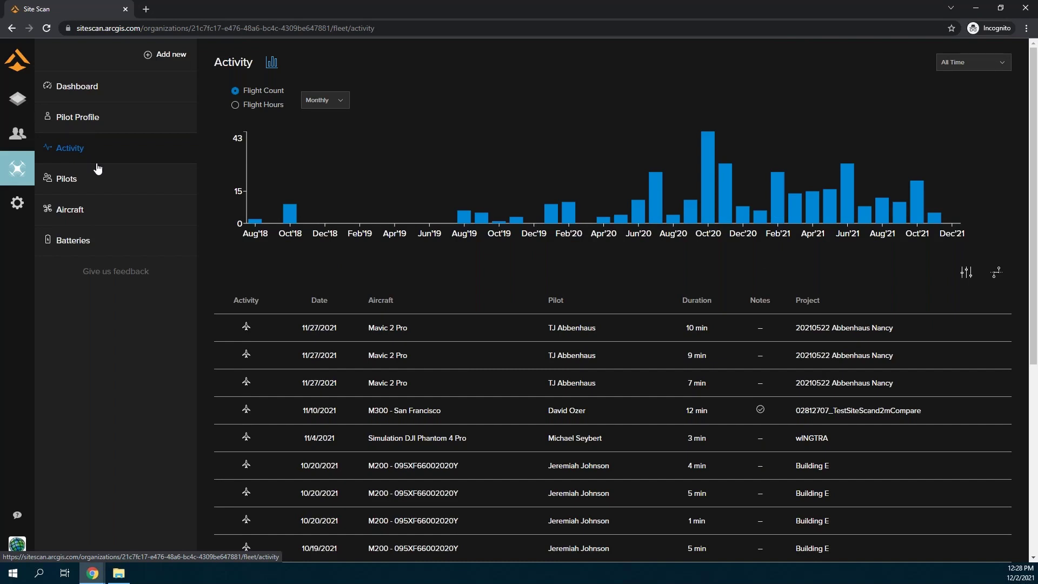
click(261, 106)
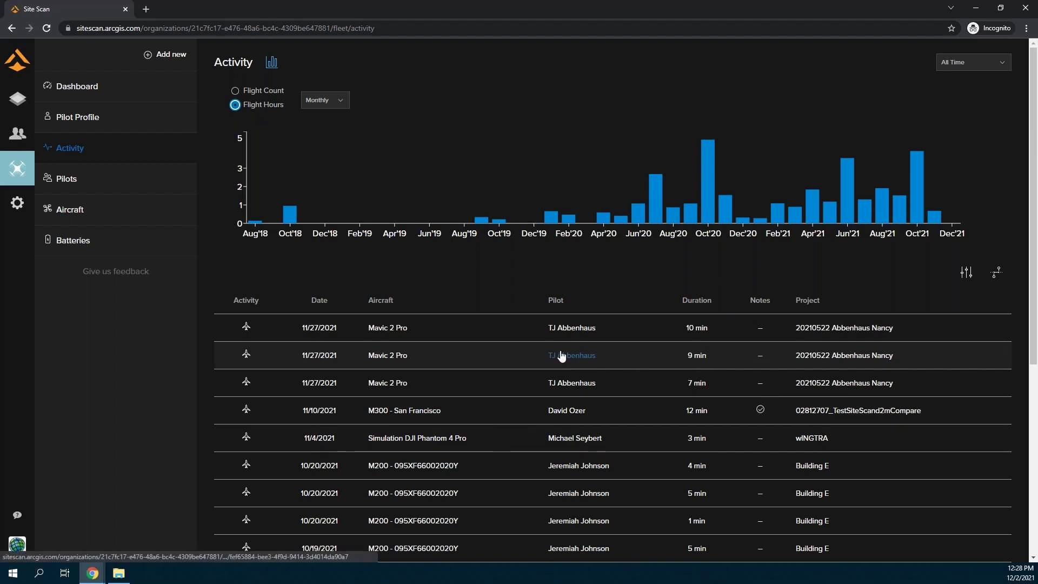
click(85, 198)
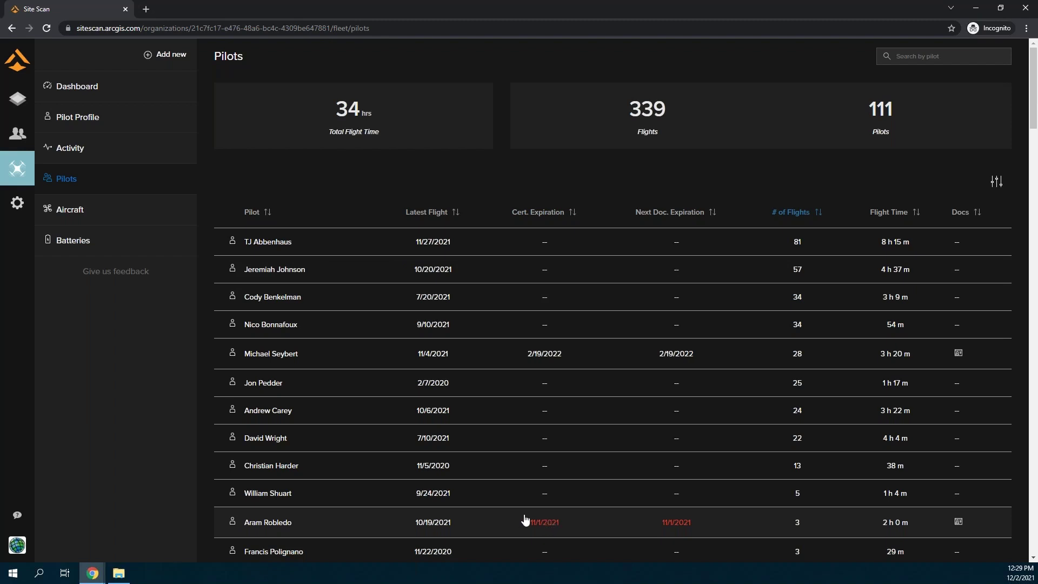
Open the DJI Mavic 2 Pro aircraft record and check the categories available for a new document, without adding one.
click(124, 218)
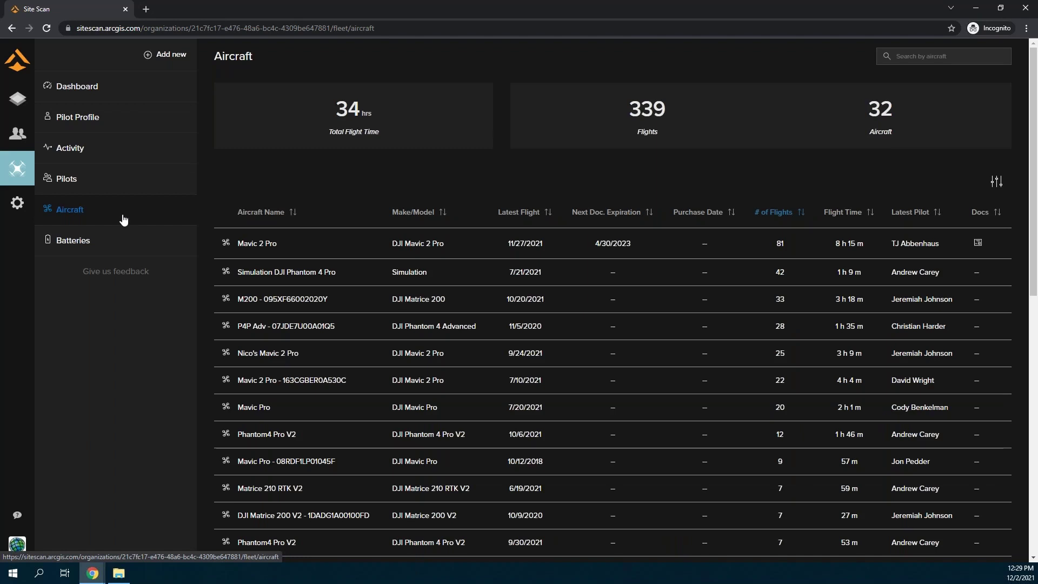
click(270, 248)
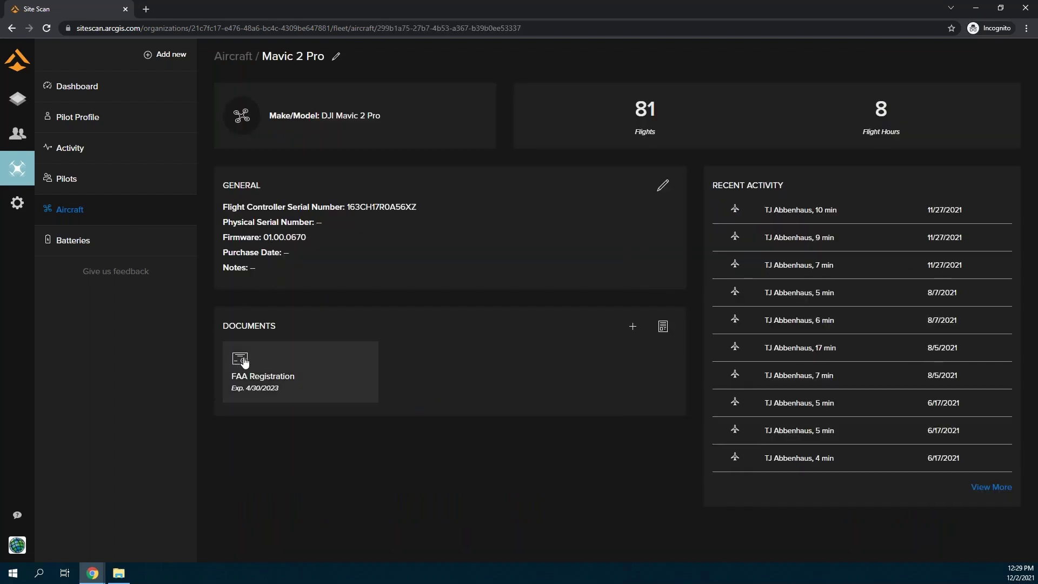
click(632, 326)
click(446, 200)
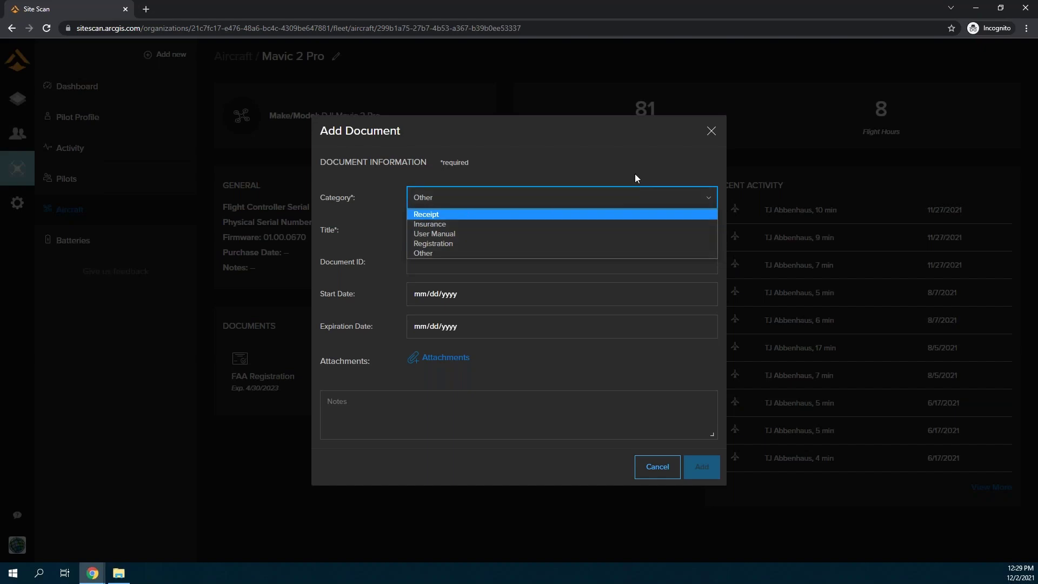
click(711, 133)
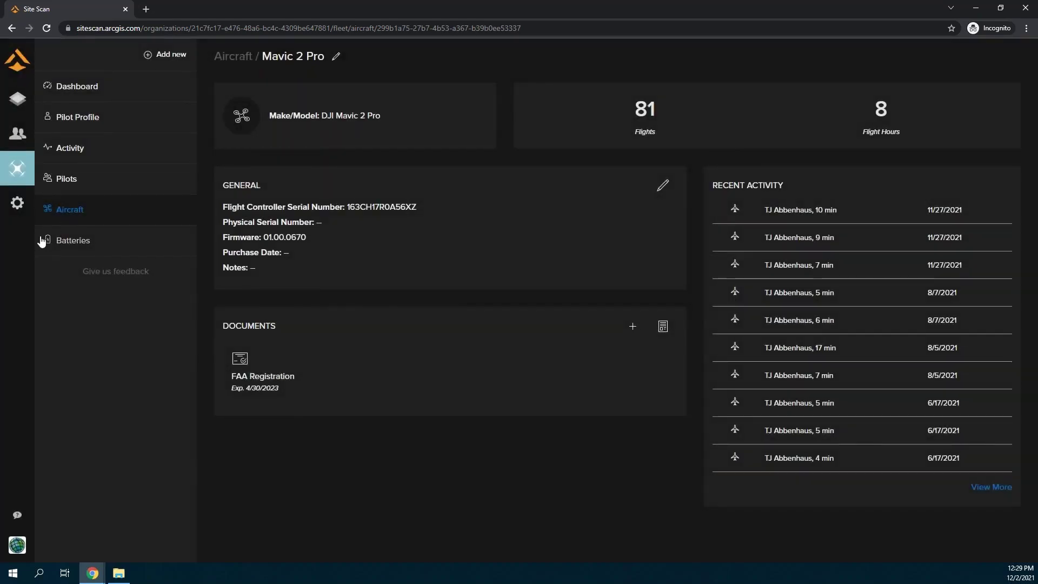
Open the record of the battery with the most flights and inspect its capacity history.
click(49, 239)
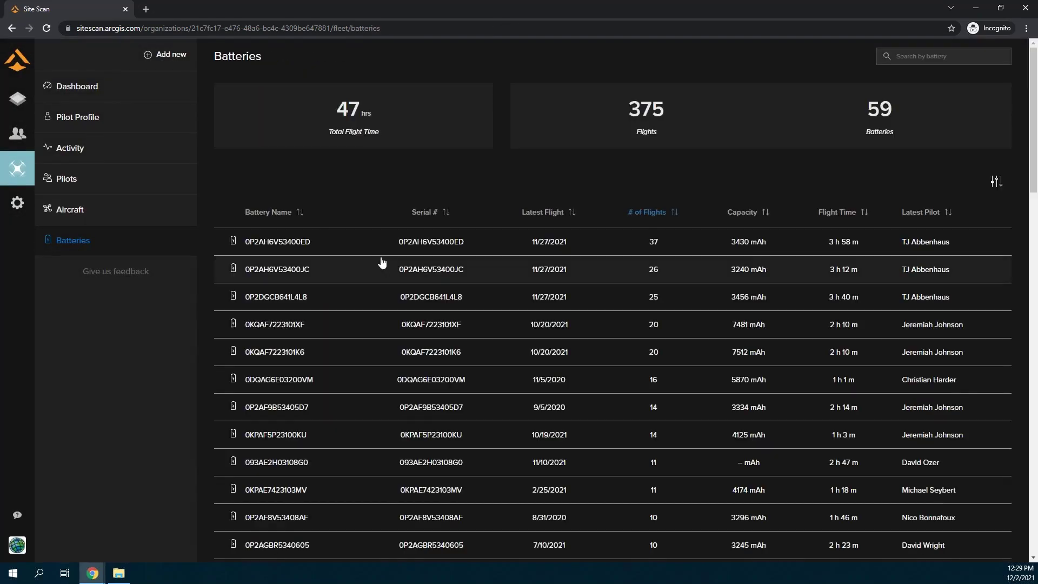
click(343, 244)
mouse_move(267, 385)
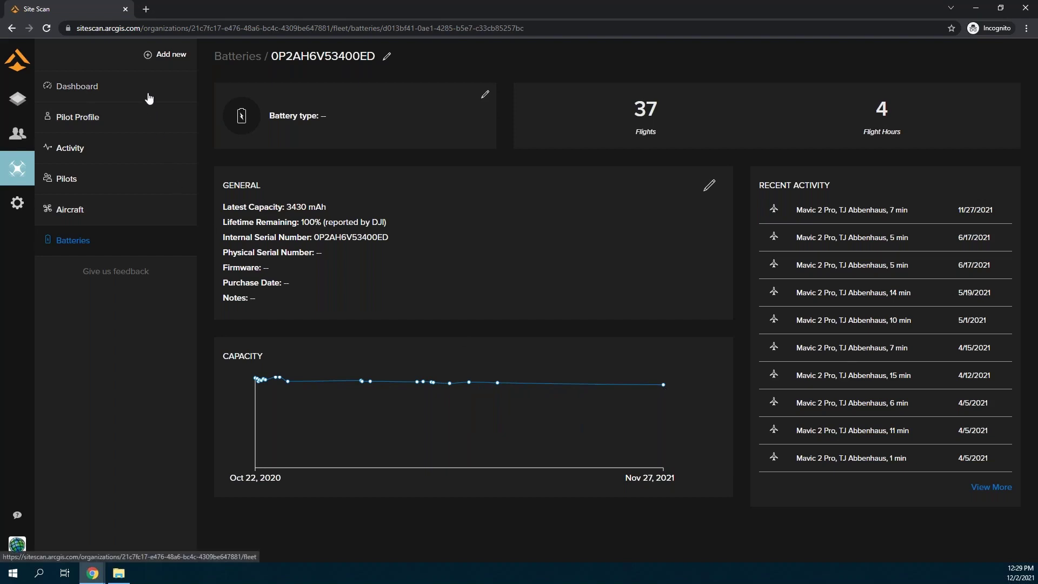
Begin adding a new flight to the fleet log and review its General Information, Details and Additional Information sections.
click(155, 56)
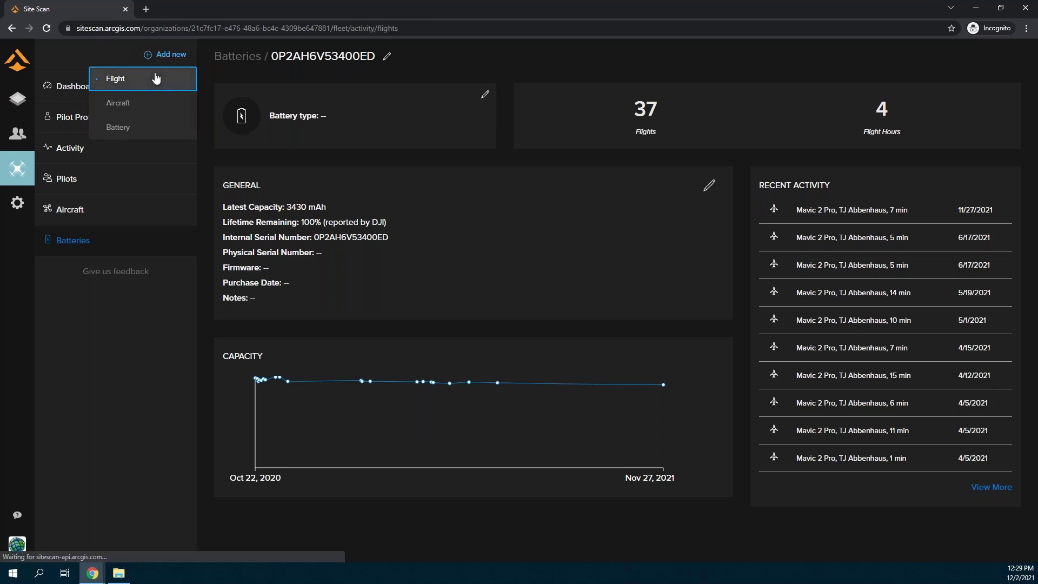
click(152, 78)
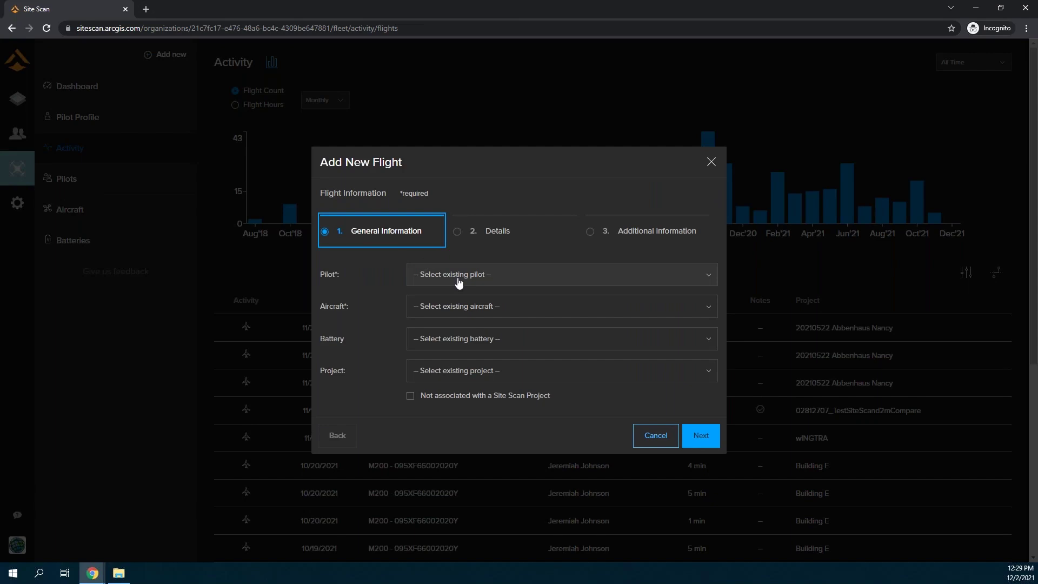
click(483, 245)
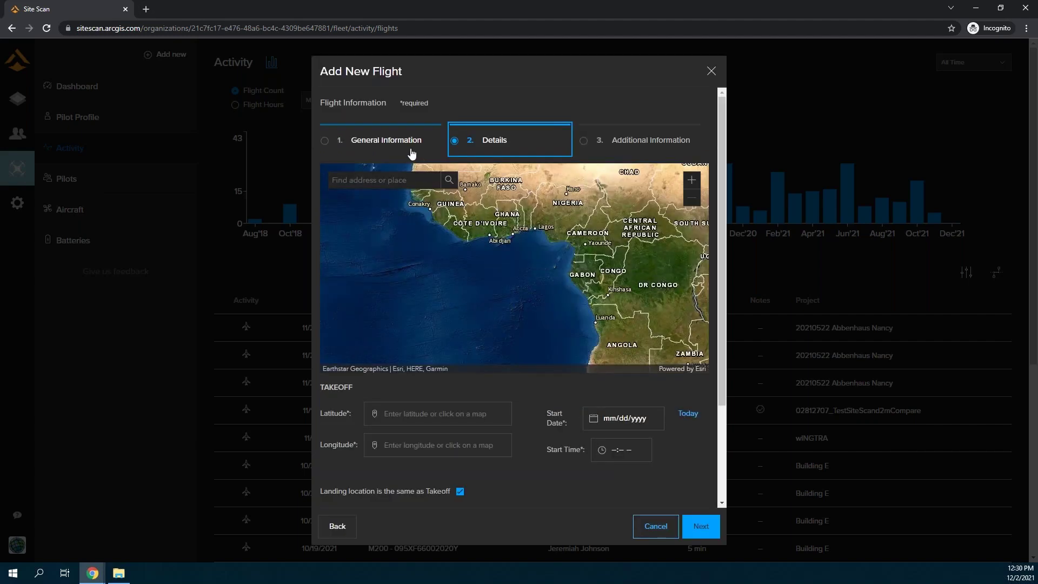
click(628, 152)
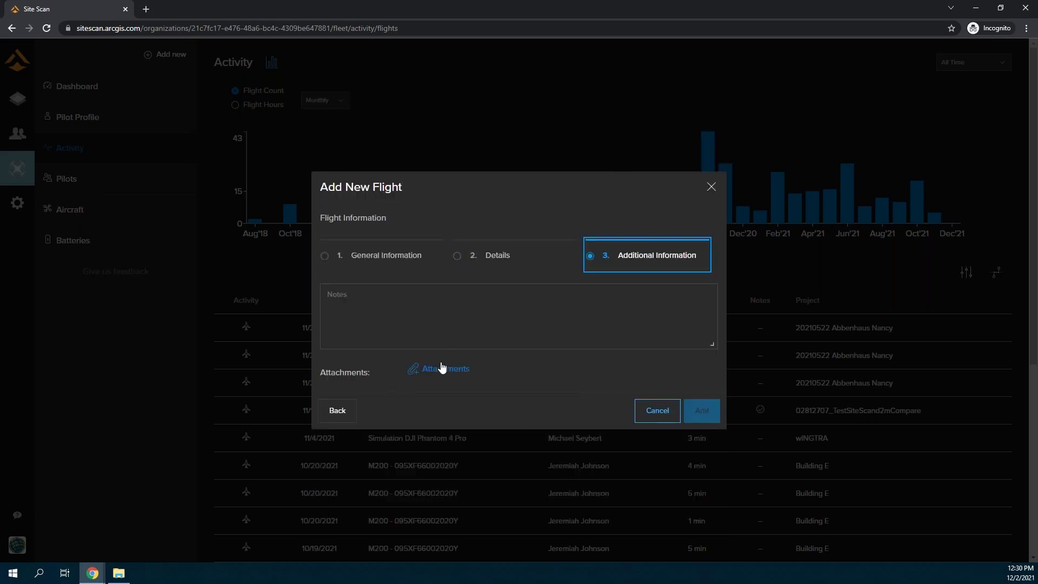
Check the notes field of the new flight entry and close the form without adding the flight.
click(450, 304)
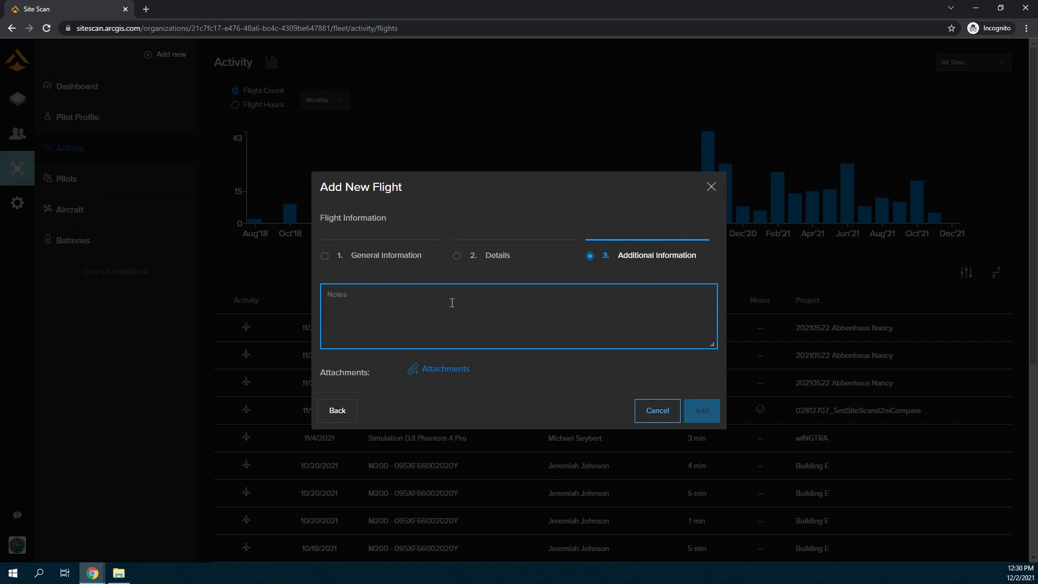
click(711, 187)
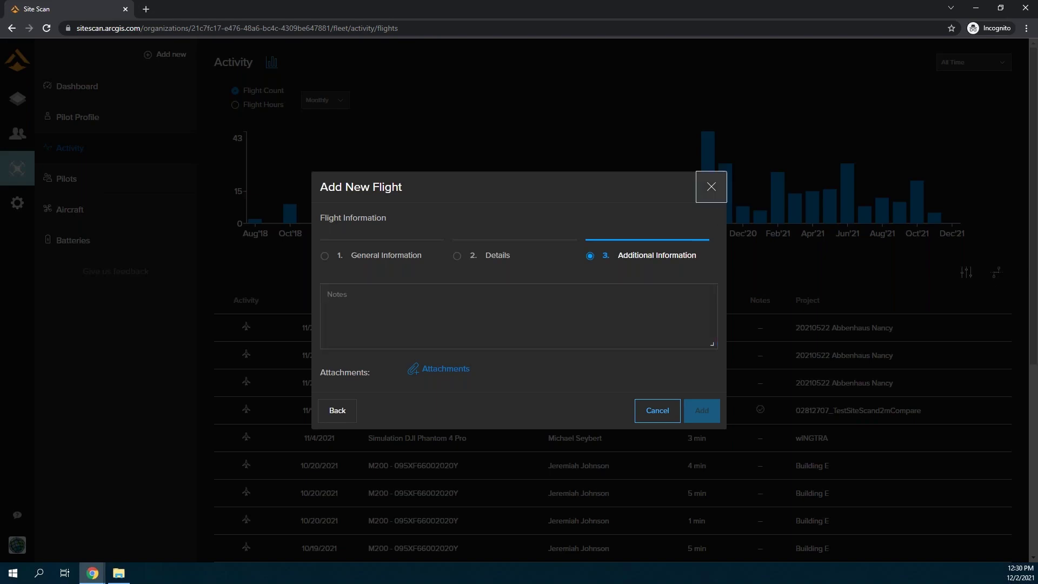
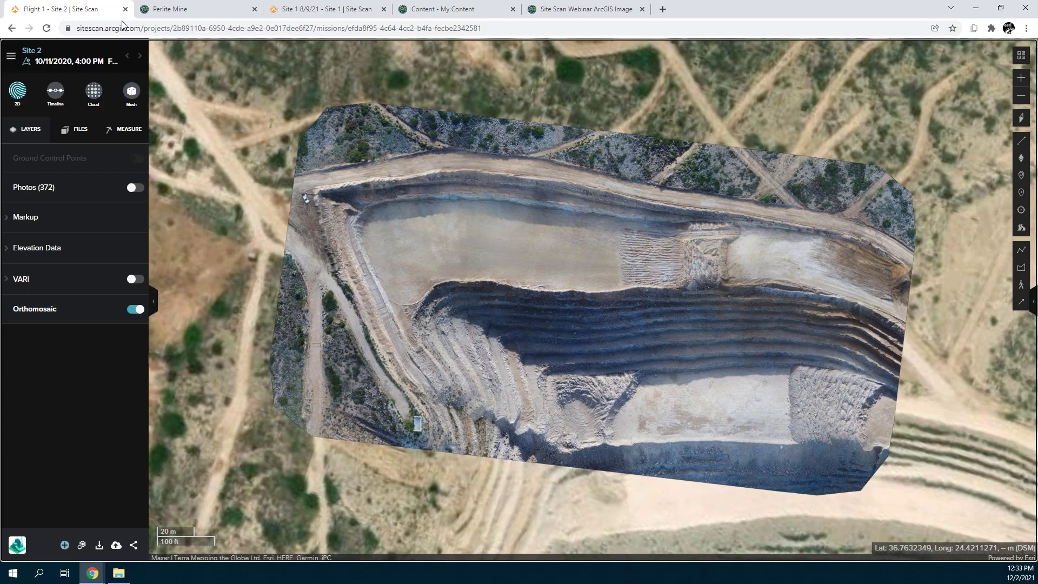
Start sharing the Site 2 flight to ArcGIS and sign in to ArcGIS Online, approving the permission request.
click(116, 546)
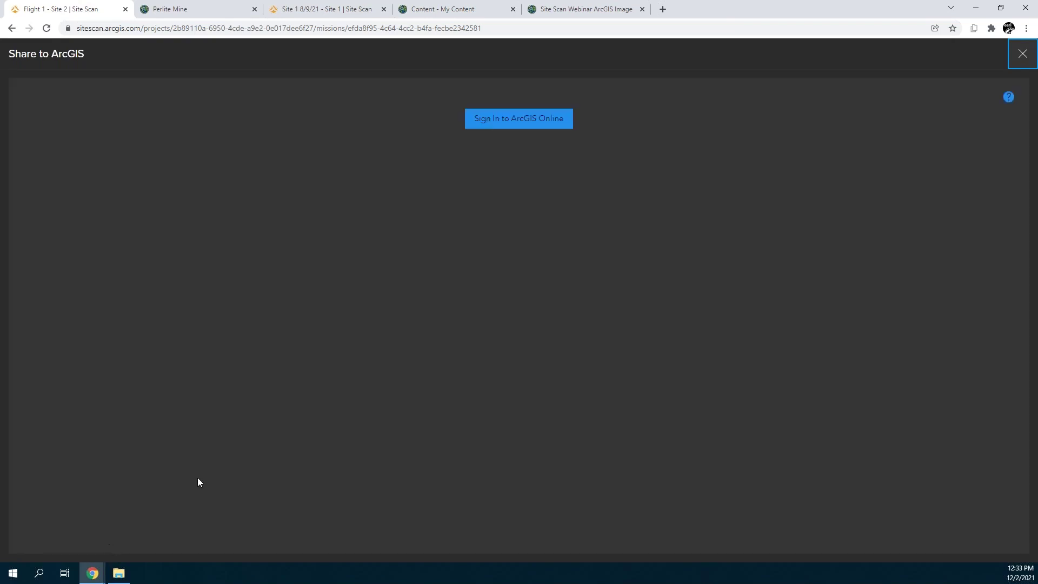
click(511, 126)
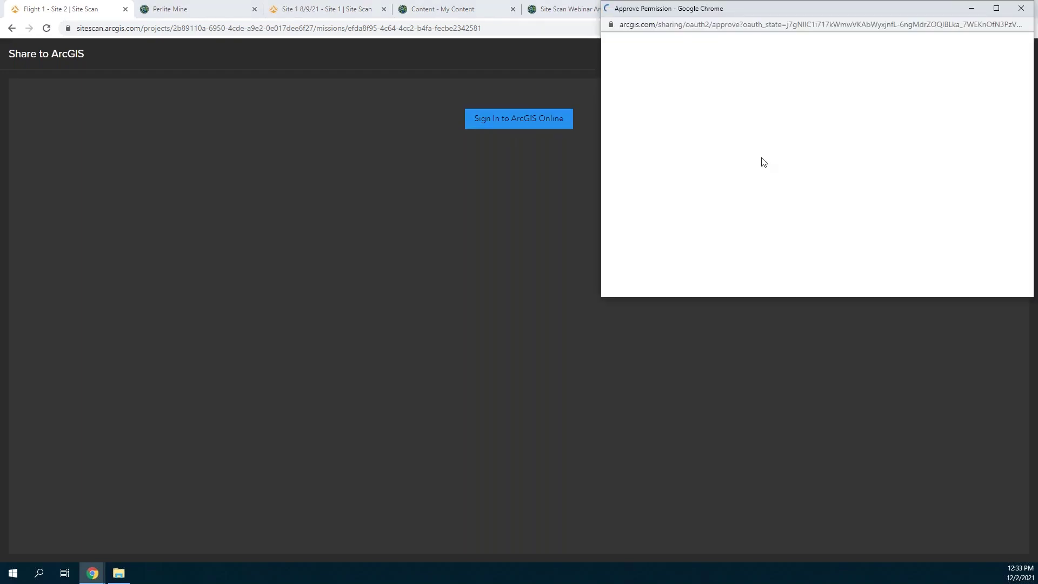
click(866, 201)
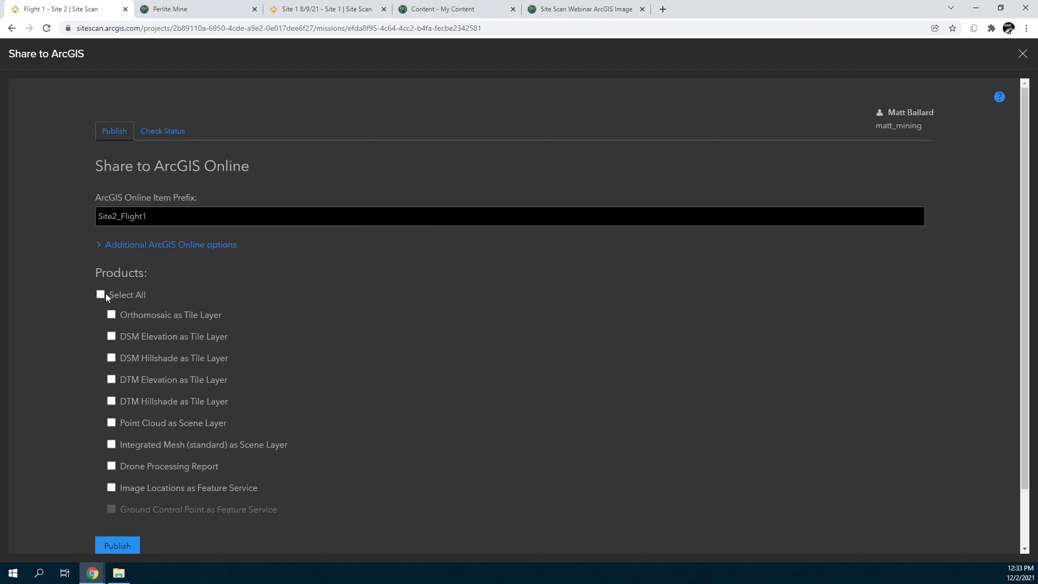
Select all available products of Site2_Flight1 for publishing to ArcGIS Online.
scroll(105, 294, down, 1)
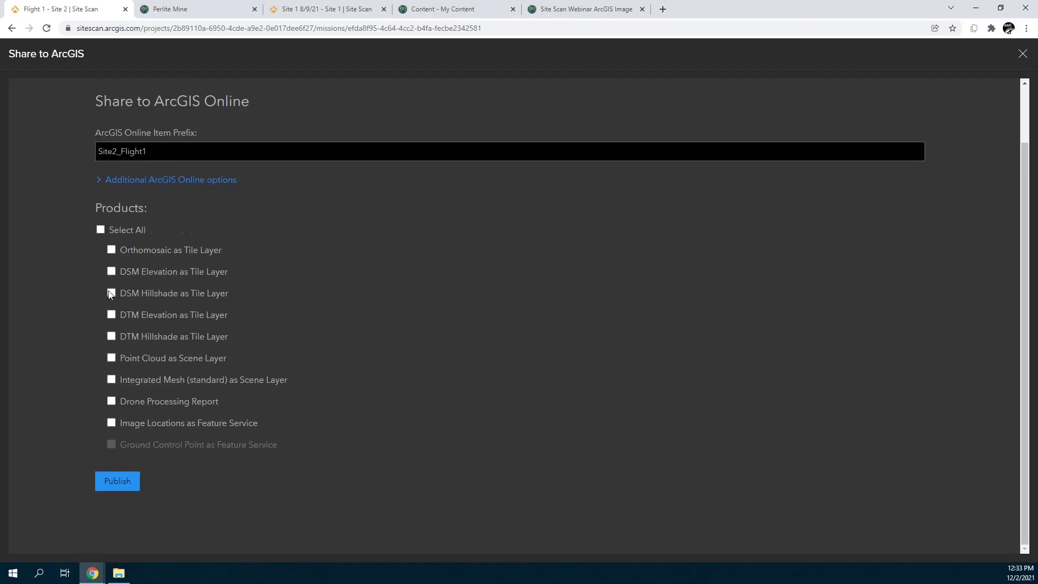
click(111, 250)
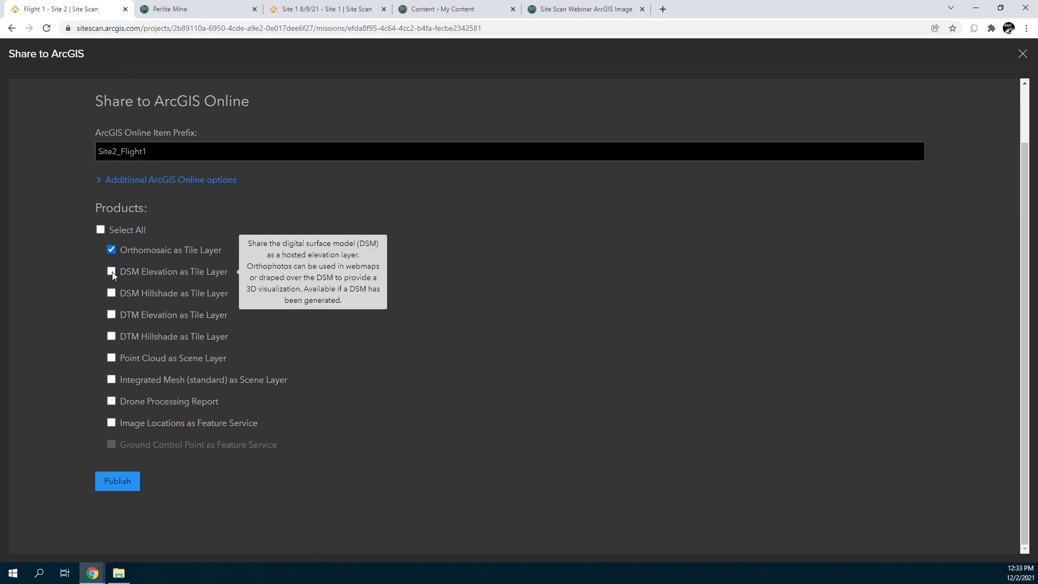
click(112, 272)
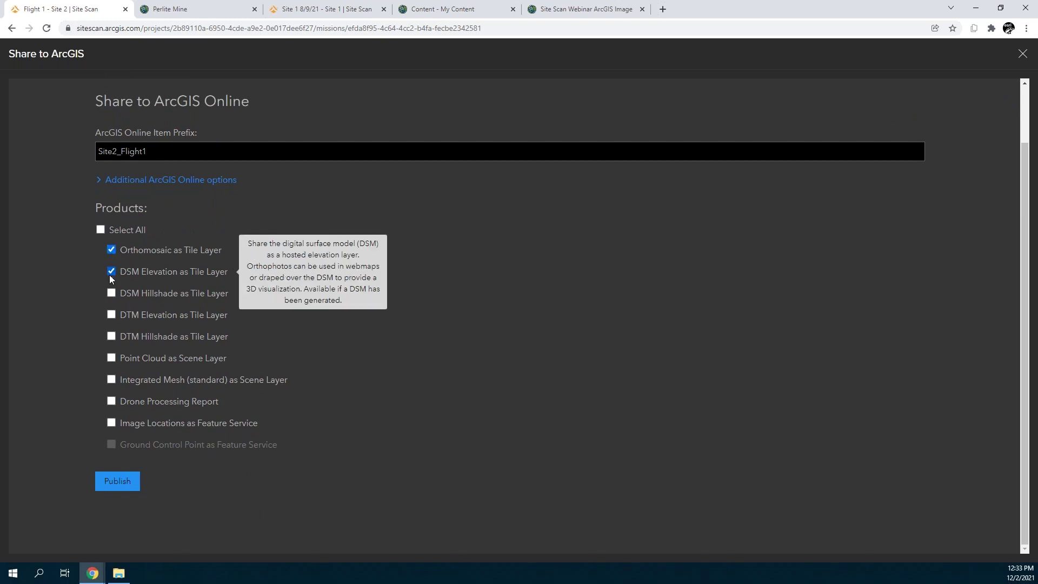
click(100, 231)
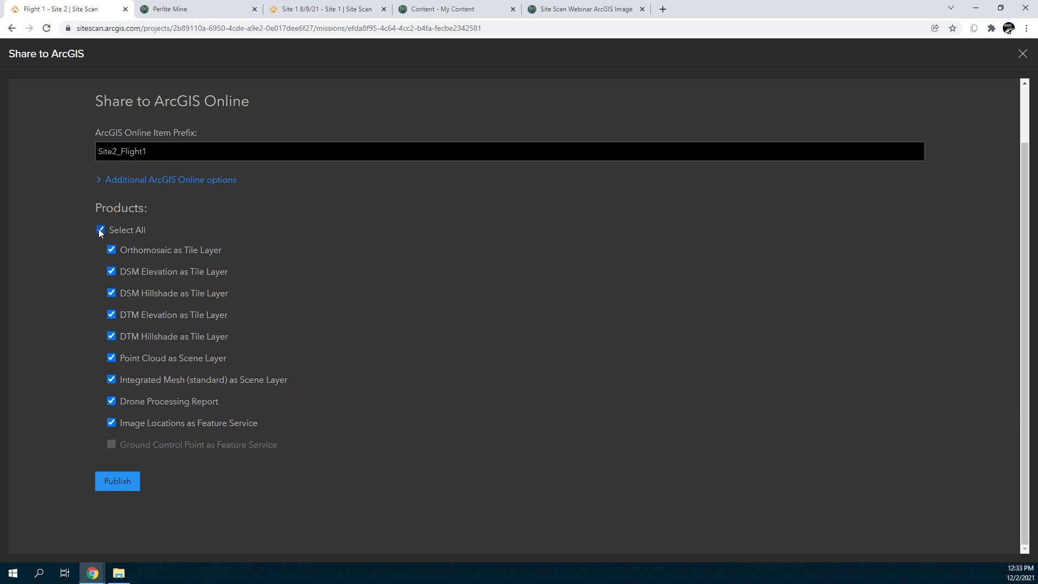
scroll(118, 482, up, 1)
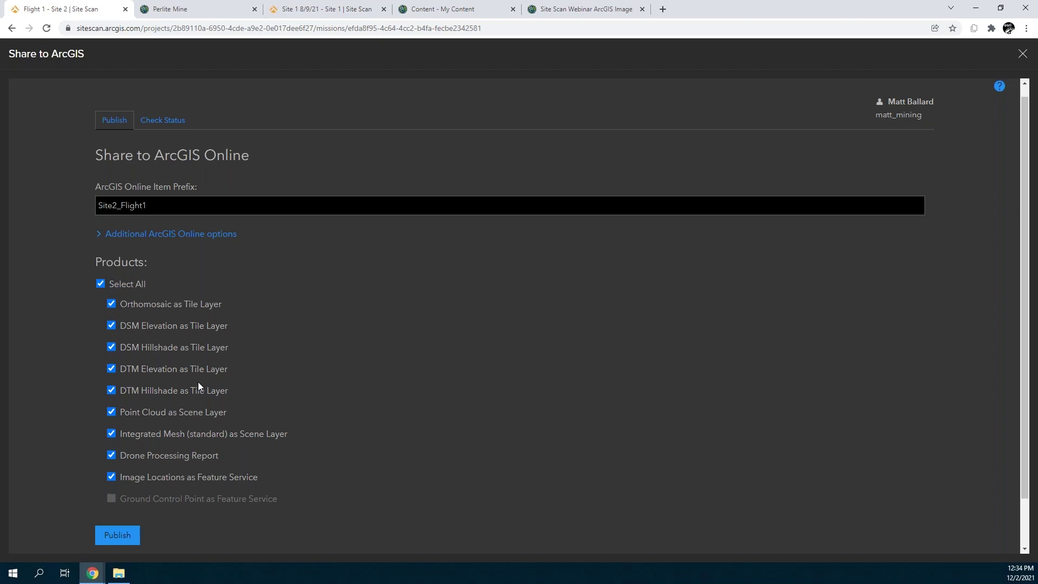
Switch to the Perlite Mine scene and measure the distance down the pit's benched wall from the upper bench to the lower floor.
click(157, 7)
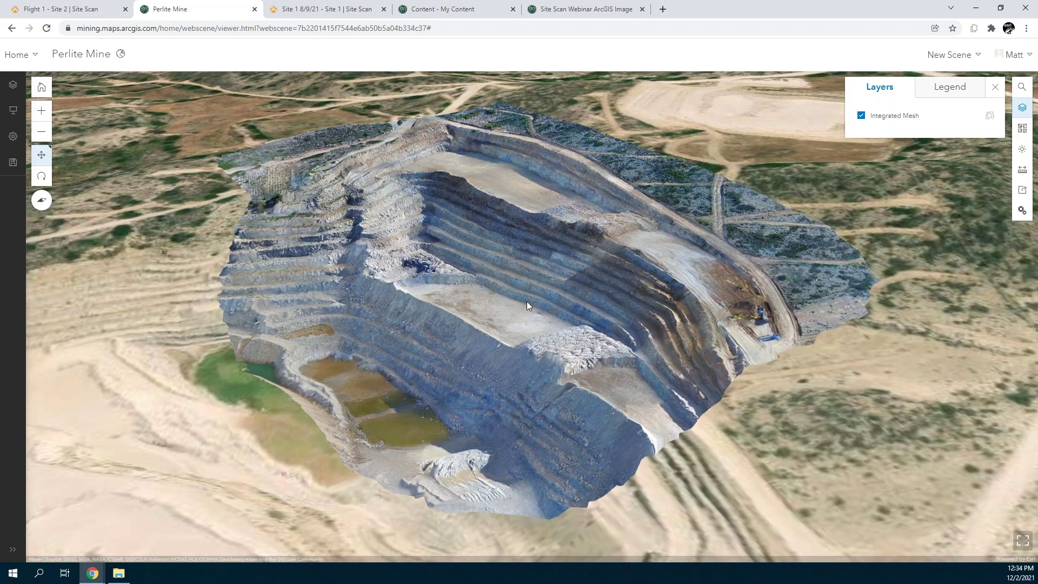
drag(510, 336, 952, 195)
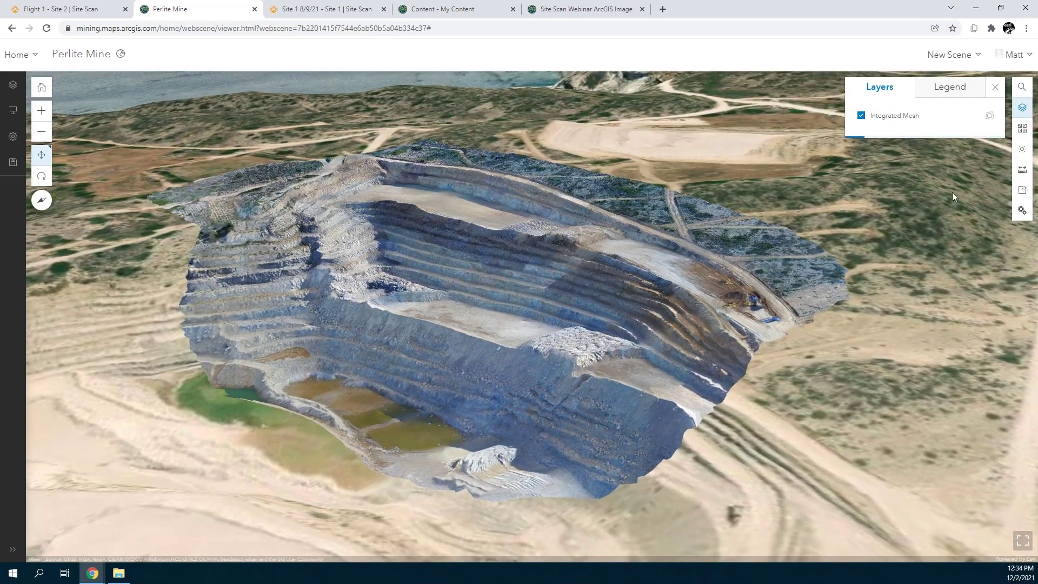
click(1015, 175)
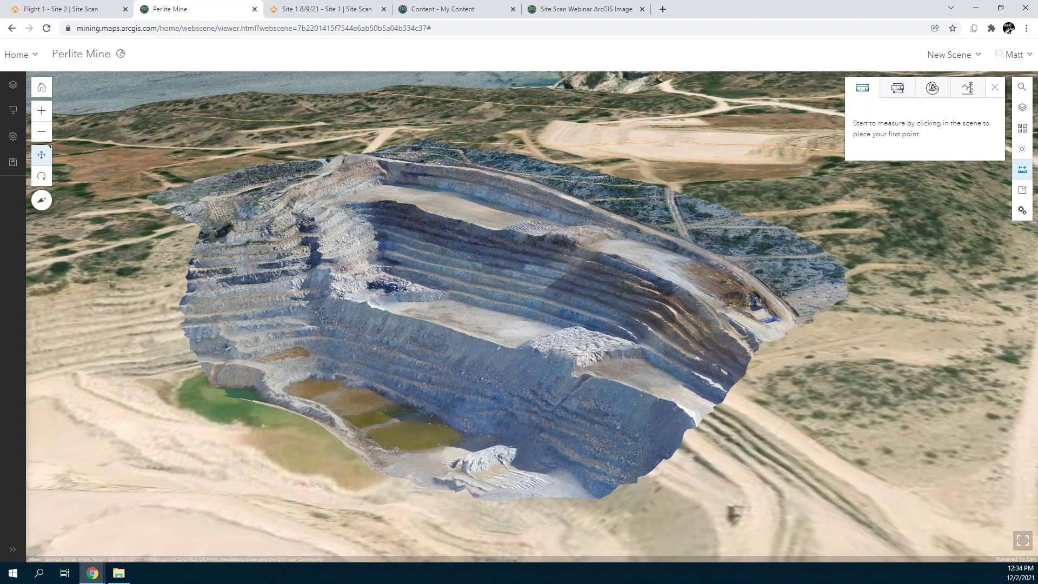
click(512, 236)
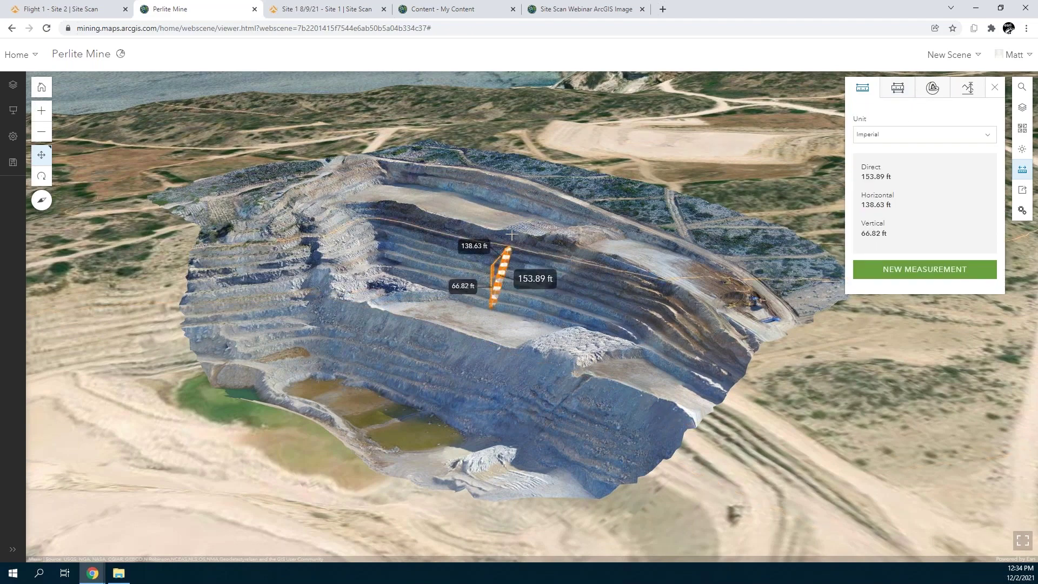
click(492, 306)
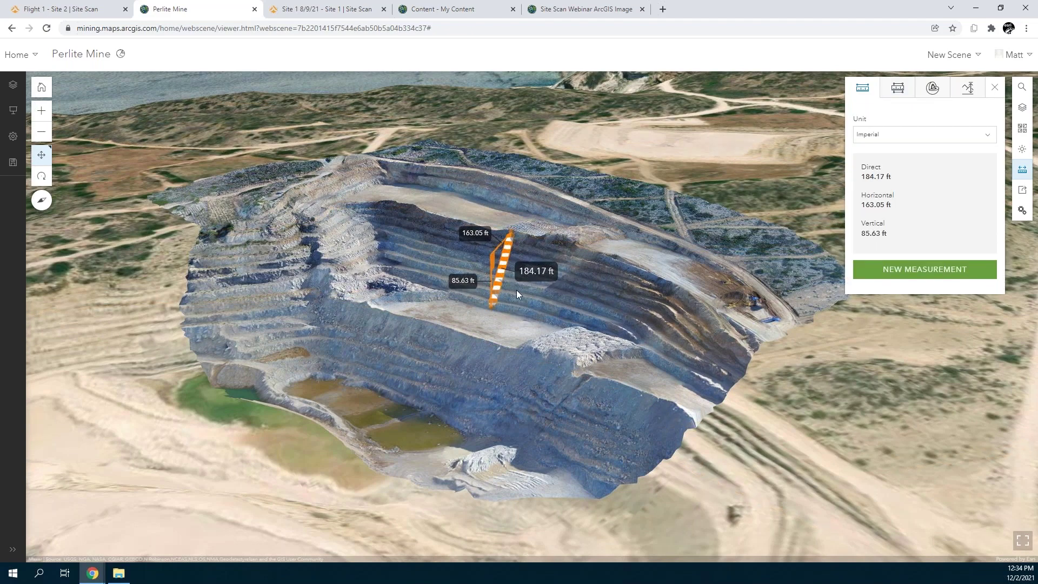
scroll(517, 290, up, 5)
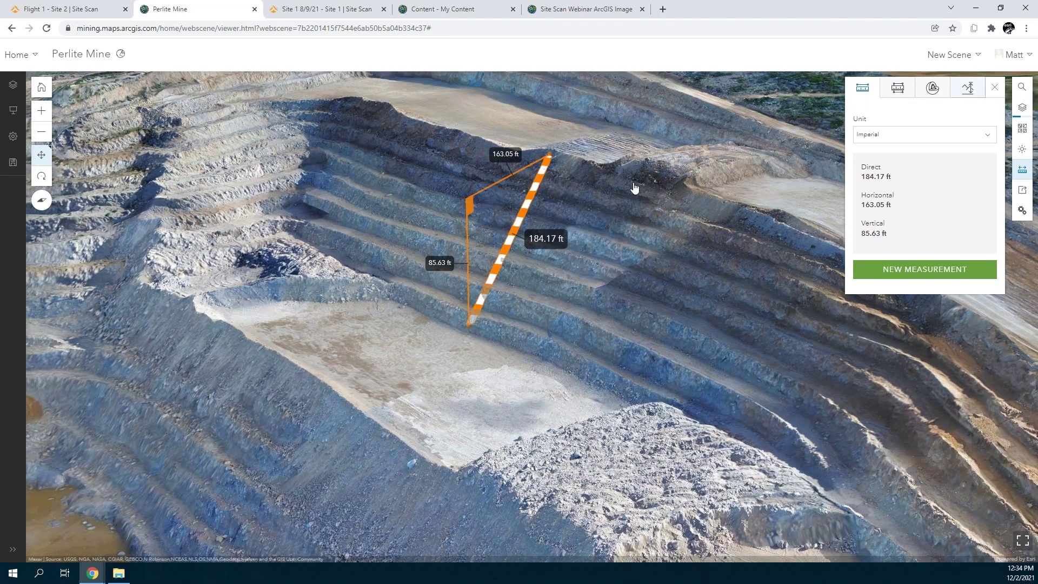
Create an elevation profile down the benched pit wall, from the upper bench edge to the lower floor.
click(968, 87)
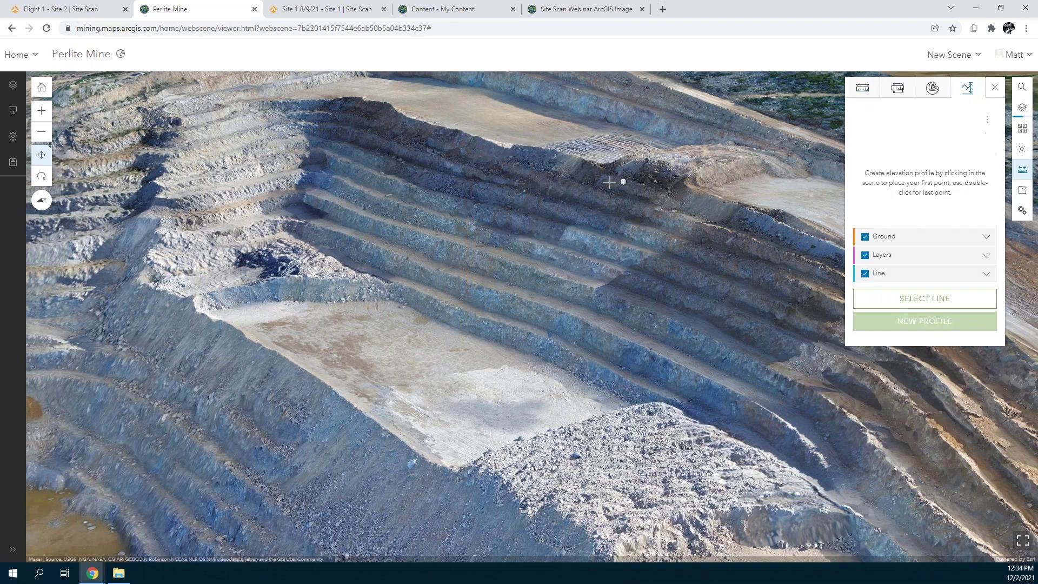
click(550, 143)
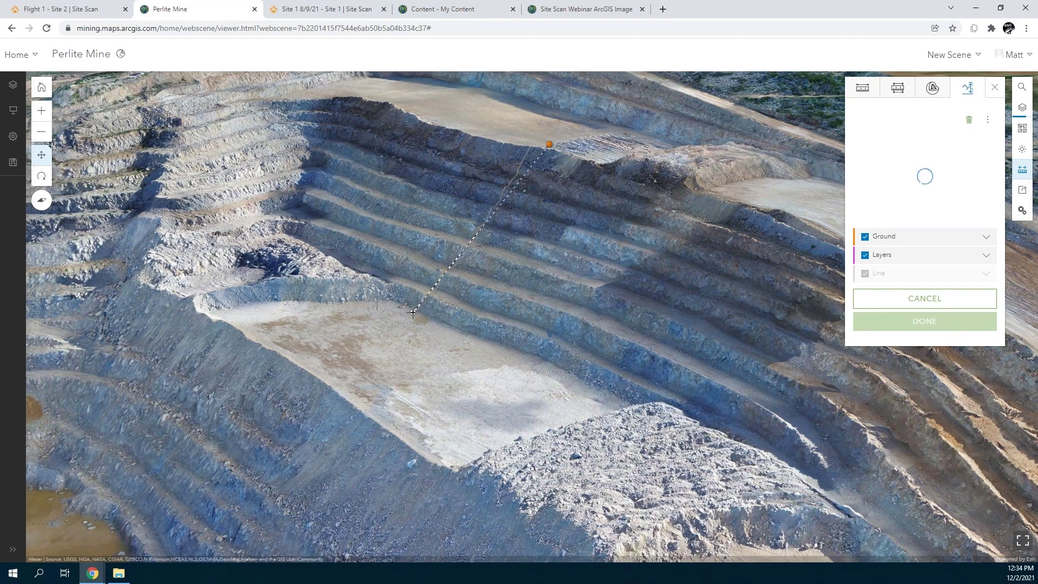
double_click(413, 312)
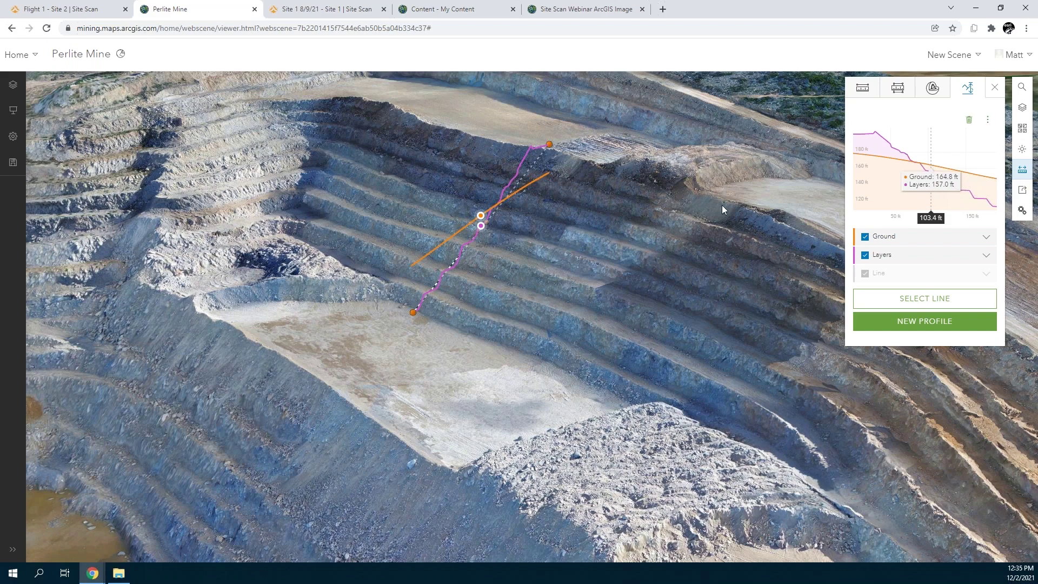
Switch to the Site 1 8/9/21 flight and review its available data exports.
click(333, 6)
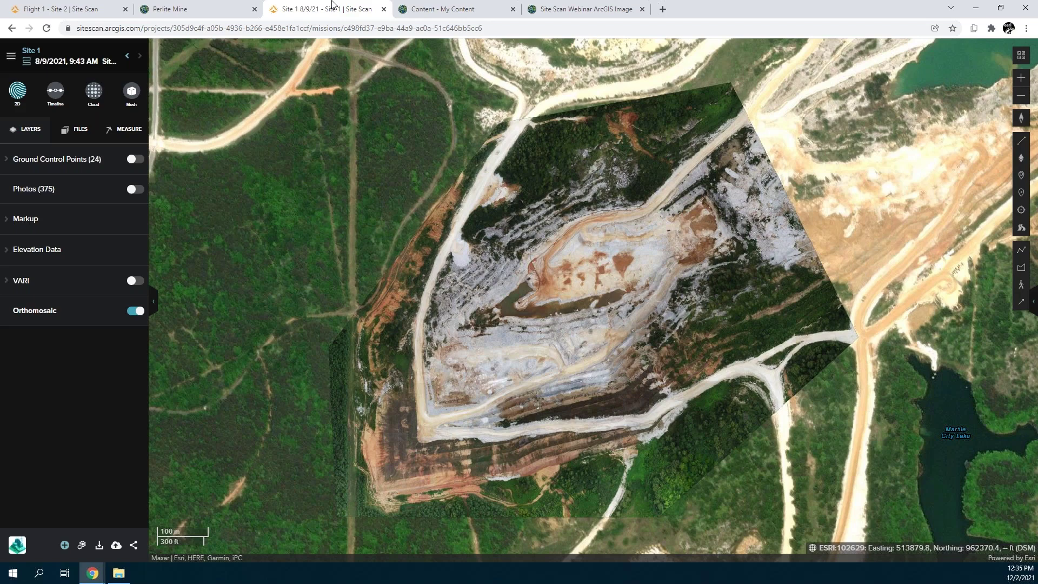
click(100, 545)
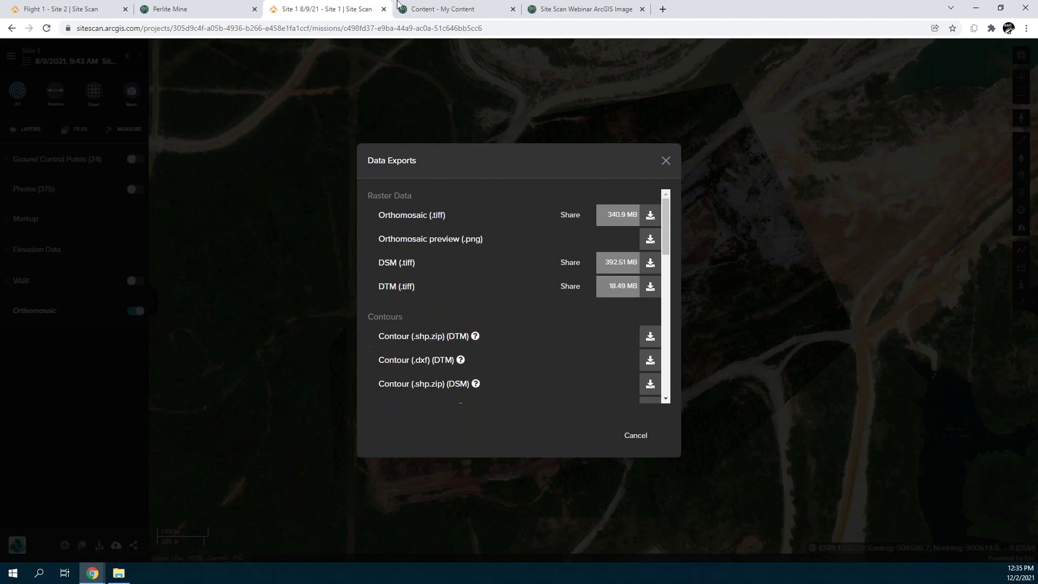
Start a new imagery layer in the ArcGIS Online content and place the WholeSite file folder beside the browser page.
click(415, 7)
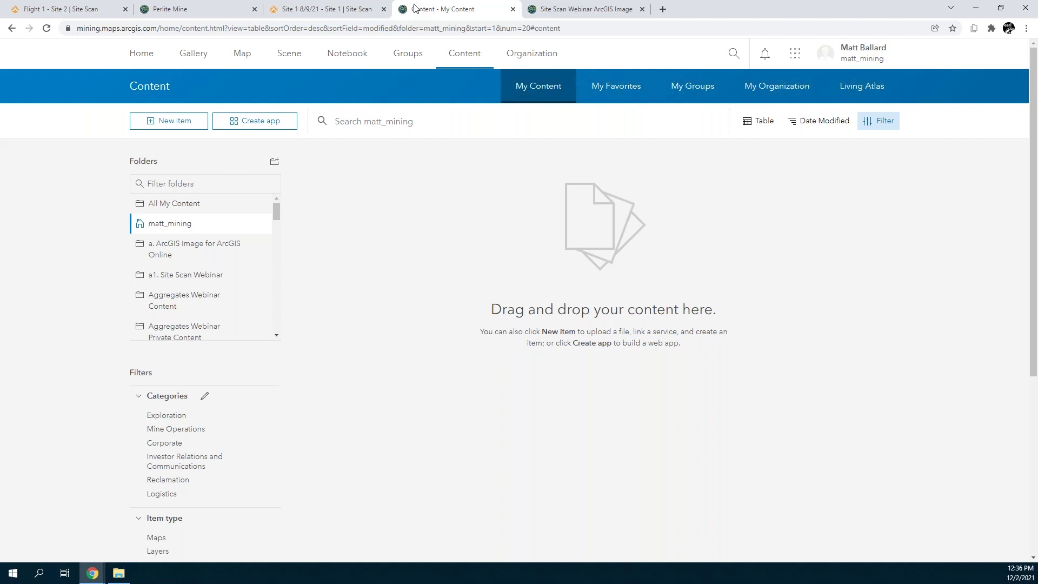
click(180, 128)
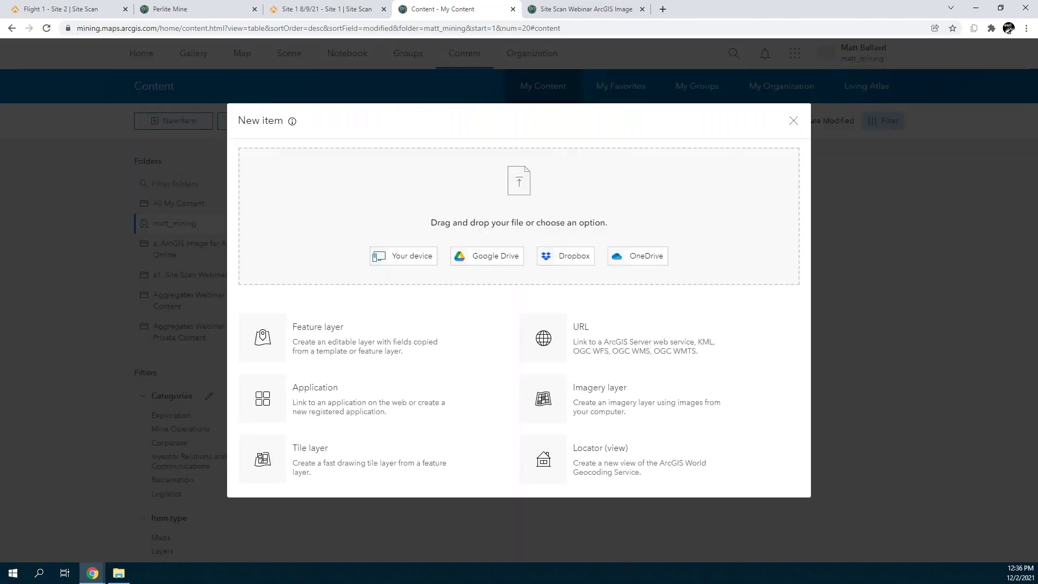
click(639, 411)
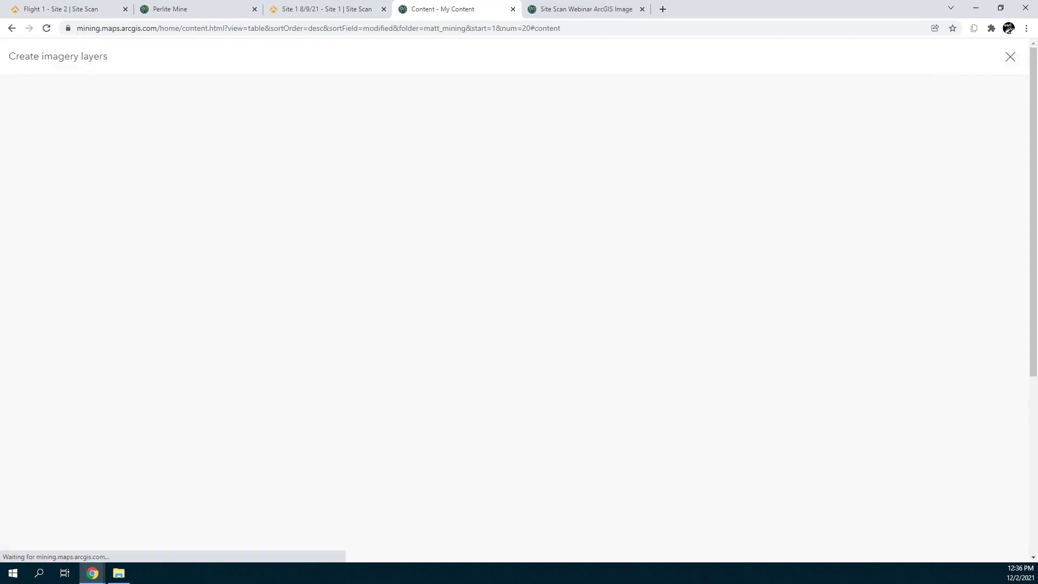
click(118, 573)
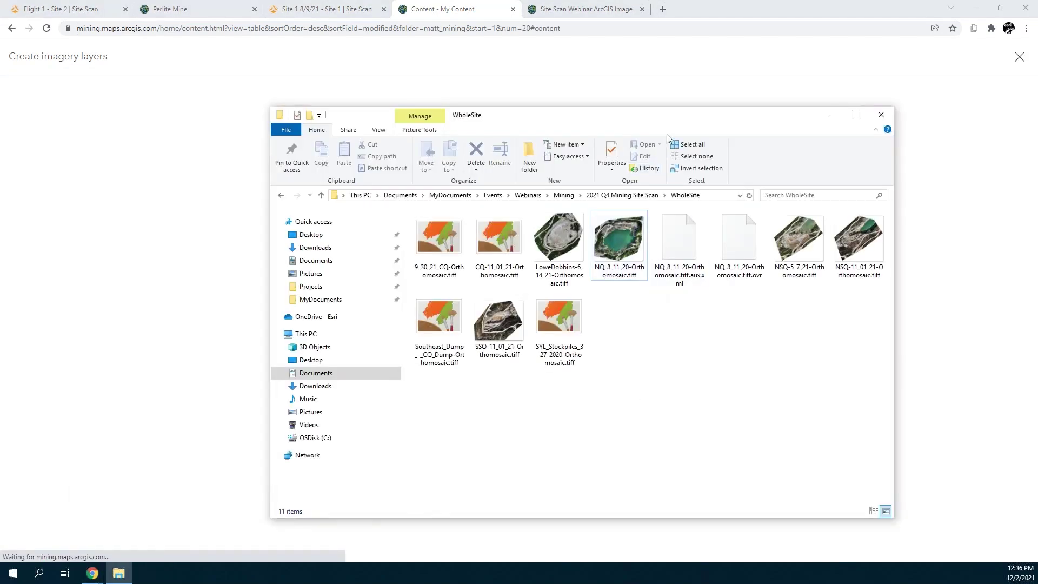
drag(683, 122, 838, 125)
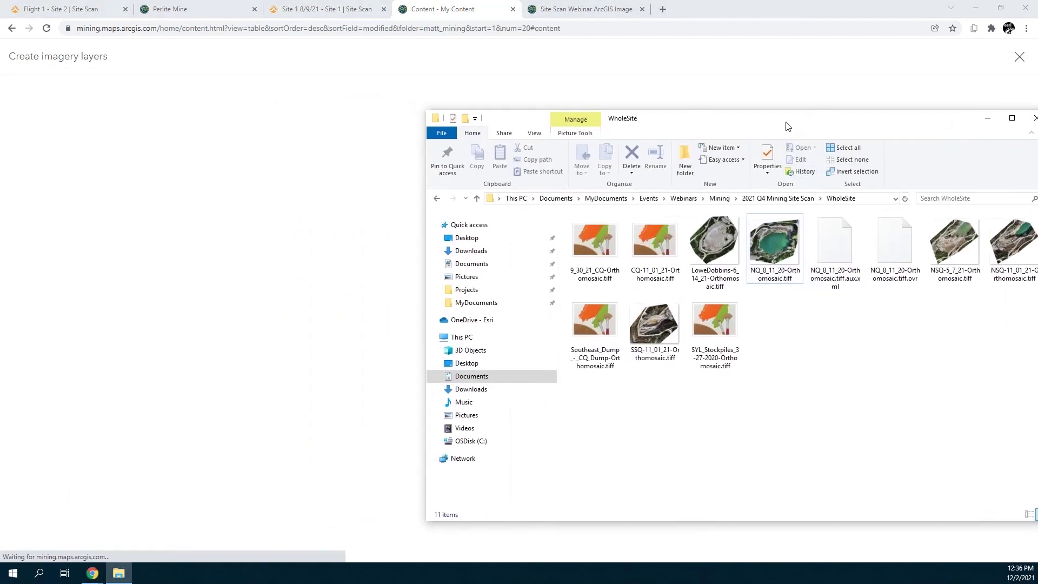
drag(770, 122, 1036, 116)
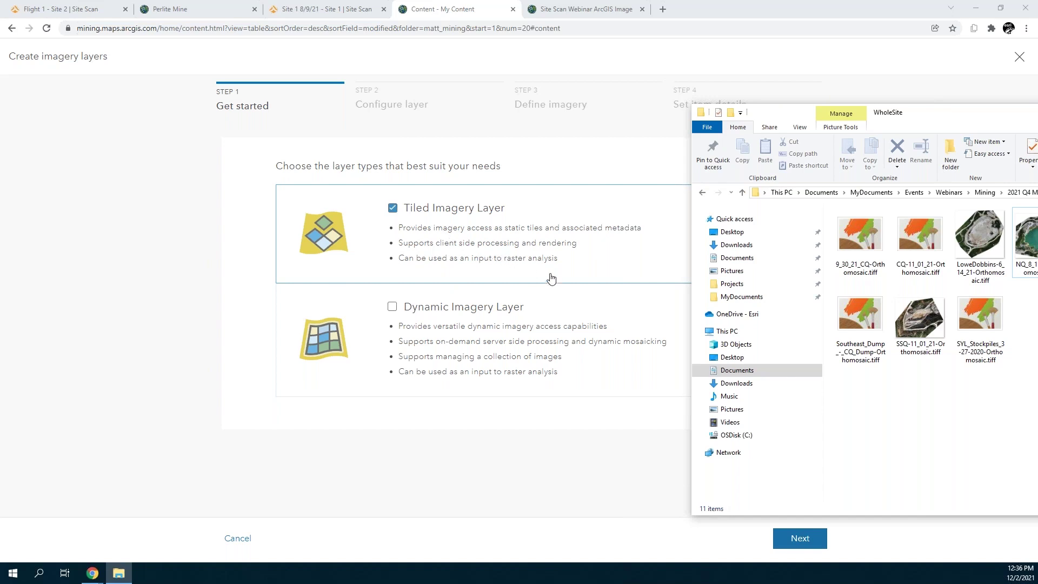
Keep Tiled Imagery Layer as the layer type and choose the Multiple Imagery Layers configuration.
click(802, 539)
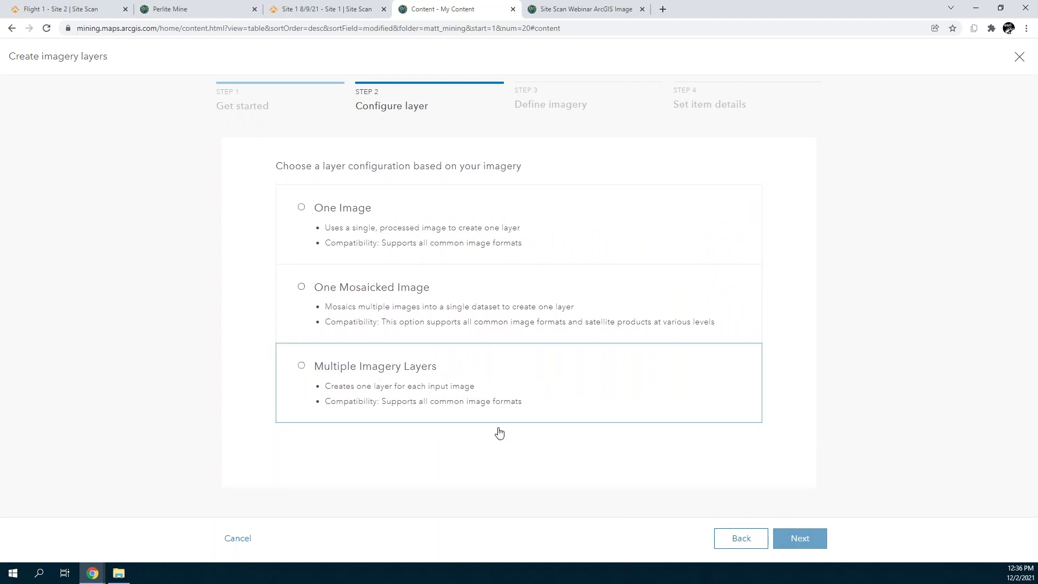
click(315, 382)
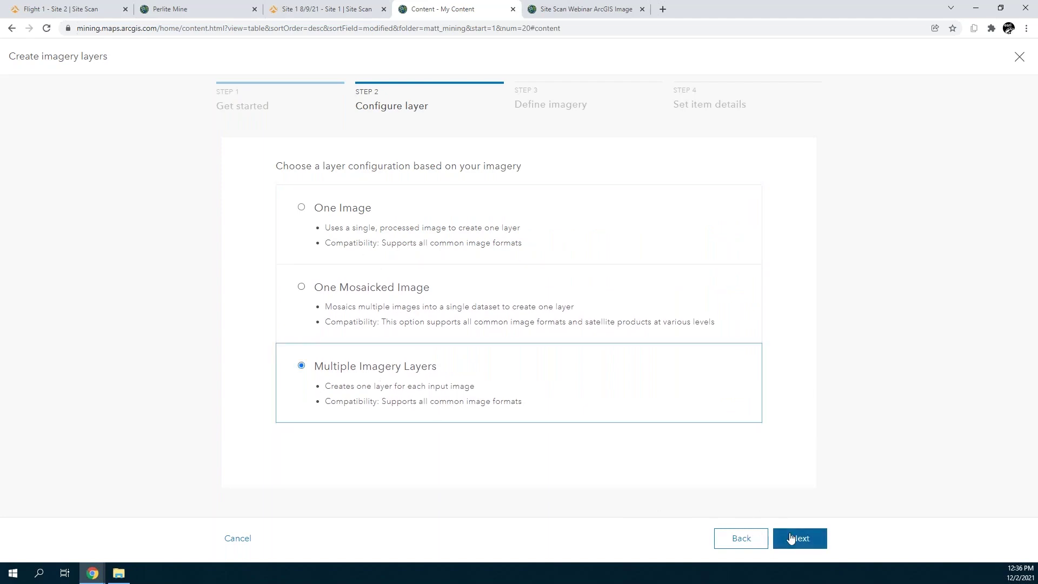
click(800, 539)
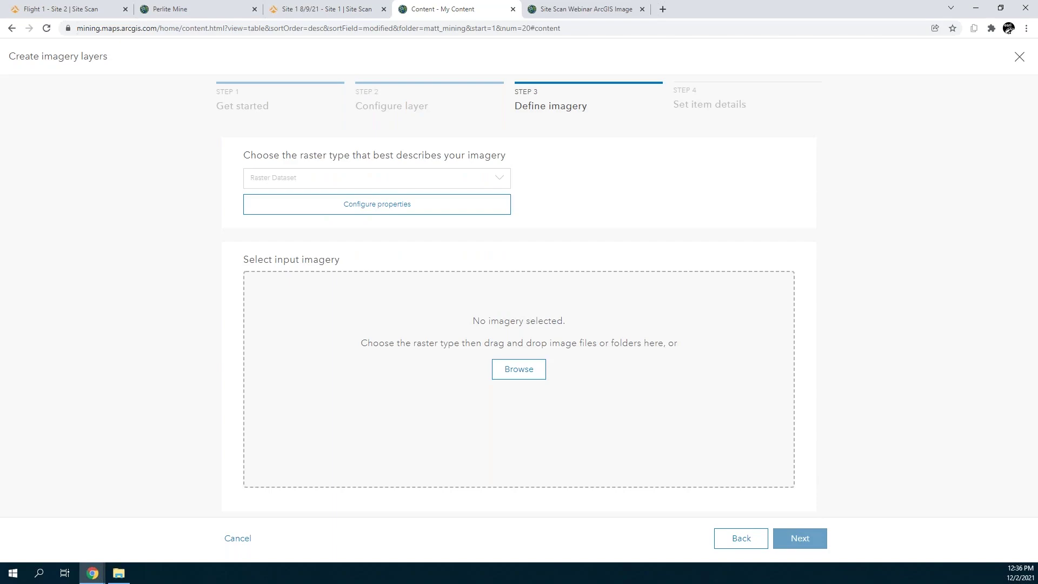
Add NQ_8_11_20-Orthomosaic.tiff and LoweDobbins-6_14_21-Orthomosaic.tiff as input imagery and continue to the item details.
key(alt+Tab)
drag(758, 232, 347, 363)
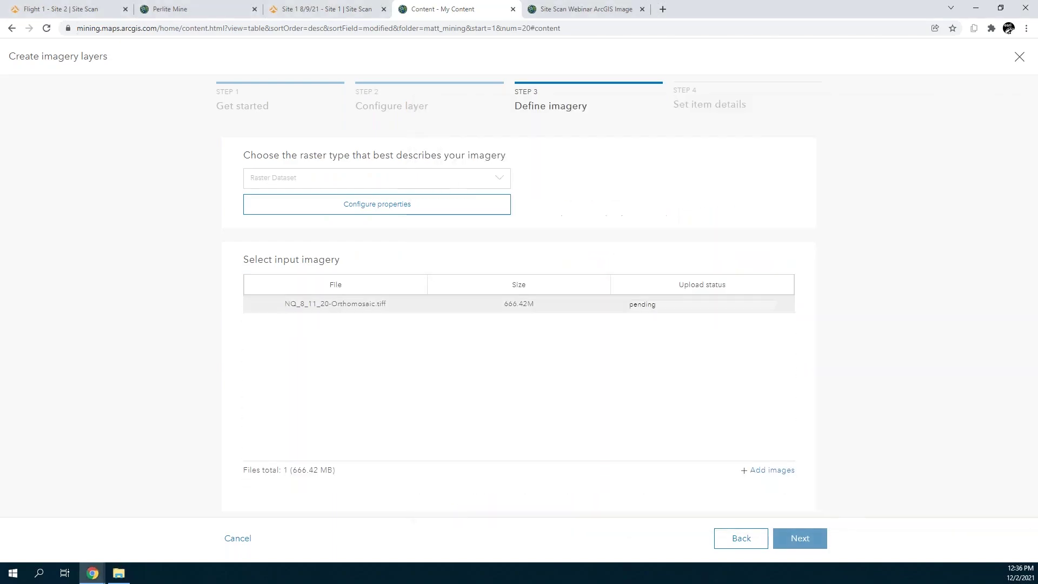
click(117, 574)
drag(703, 232, 401, 367)
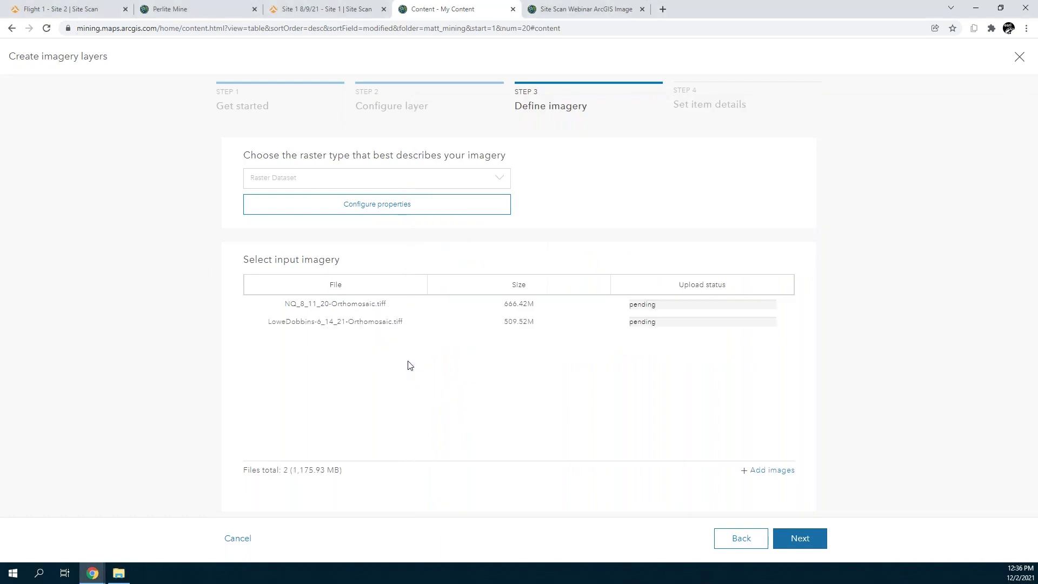
click(800, 538)
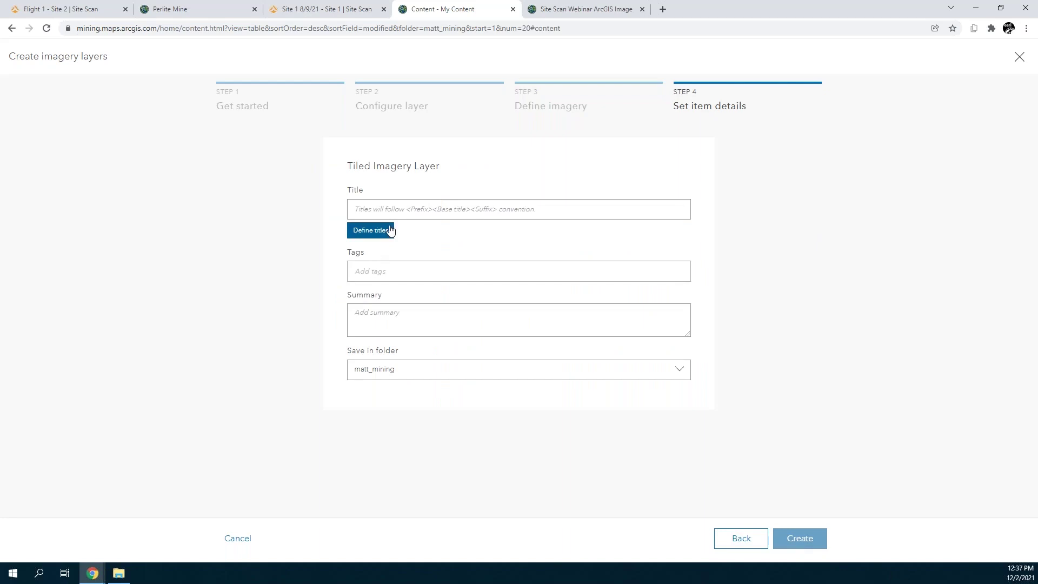
Switch to the Site Scan Webinar ArcGIS Image map and hide the uppermost Orthomosaic 8/9/2021 layer.
click(580, 7)
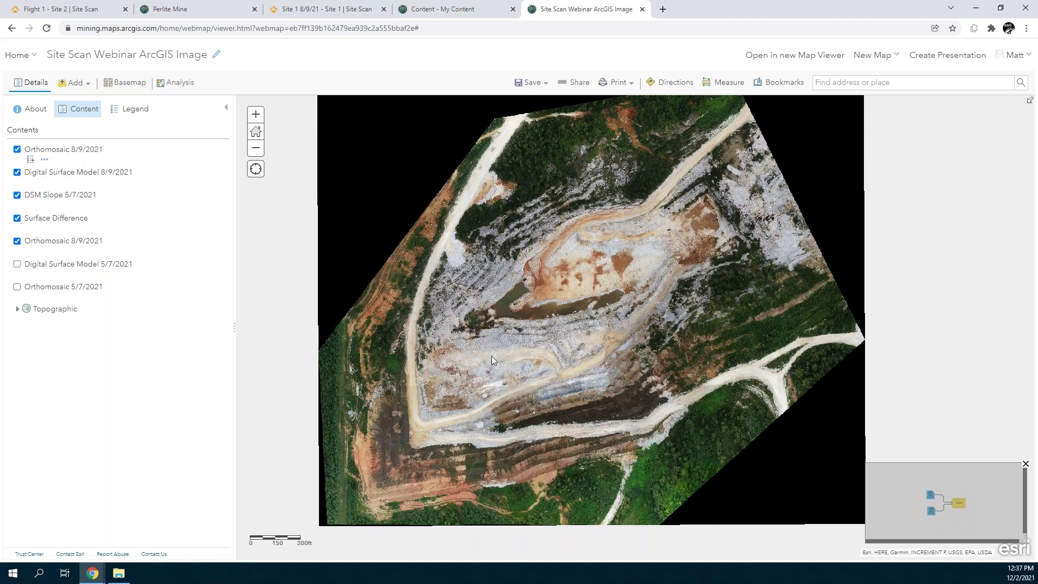
click(16, 149)
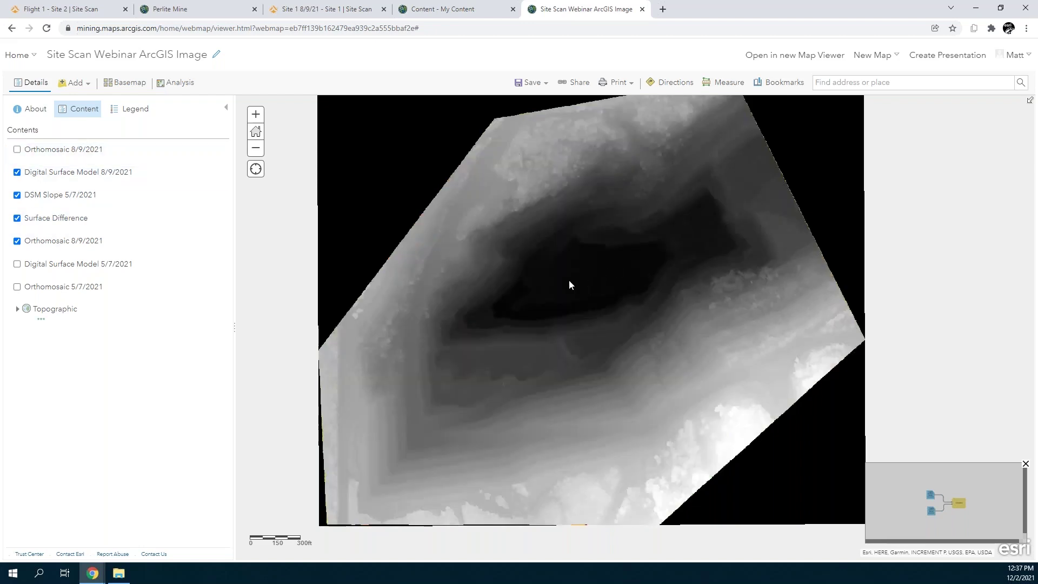
Examine the raster analysis tools offered for proximity, image analysis, terrain analysis and deep learning.
click(178, 95)
click(77, 165)
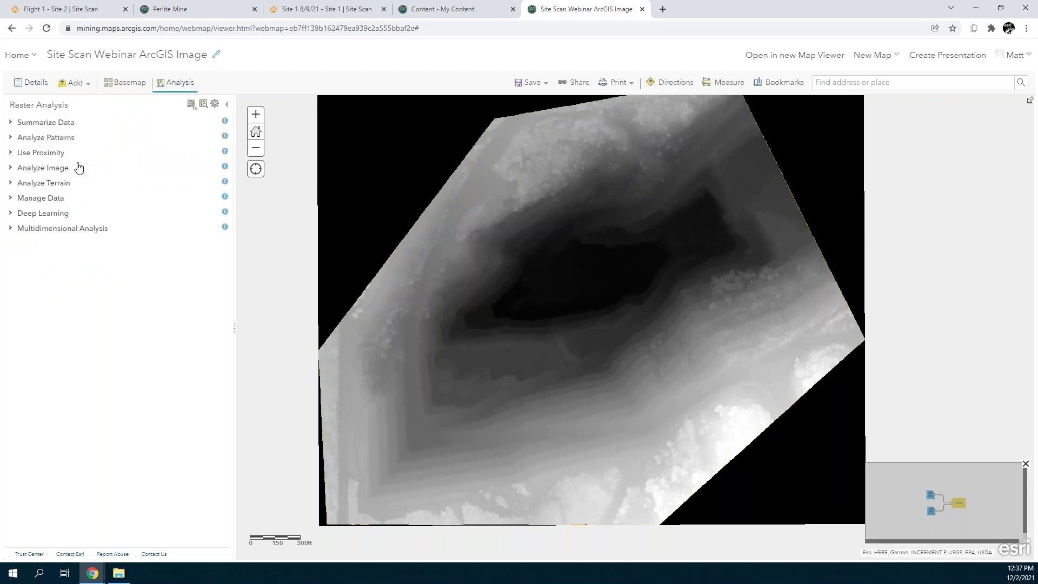
click(58, 140)
click(45, 208)
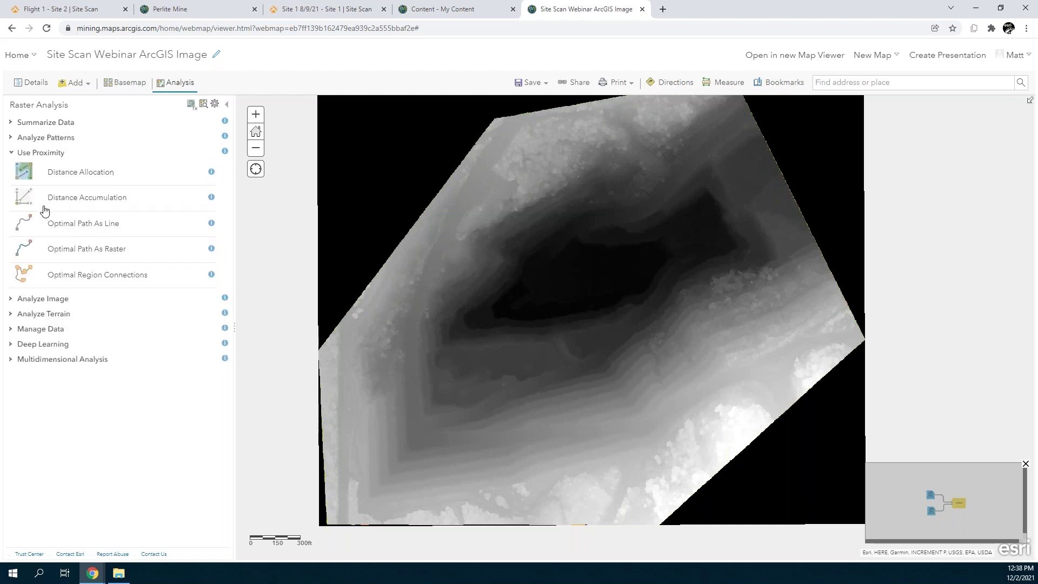
click(46, 302)
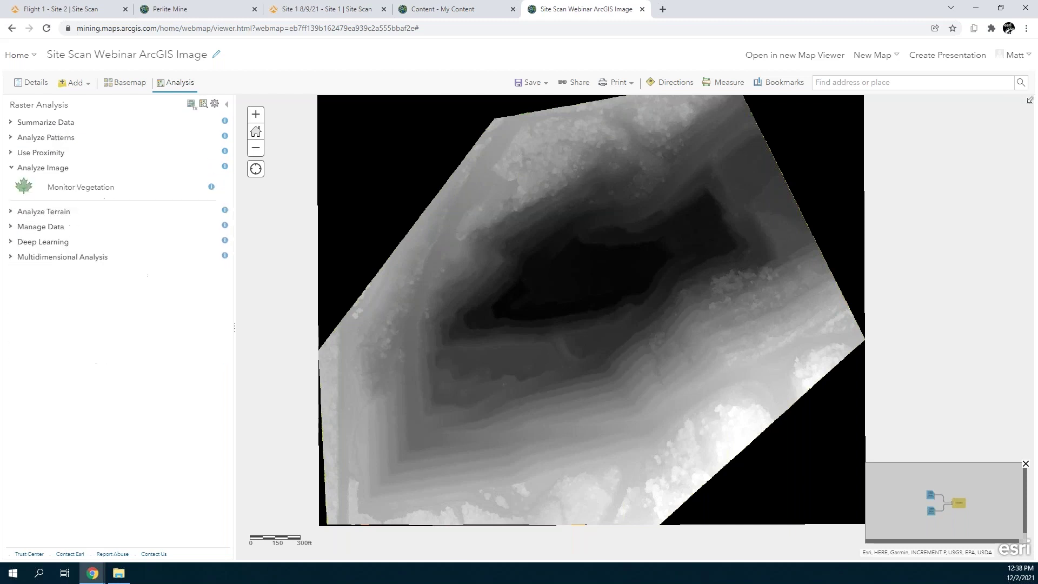
click(58, 214)
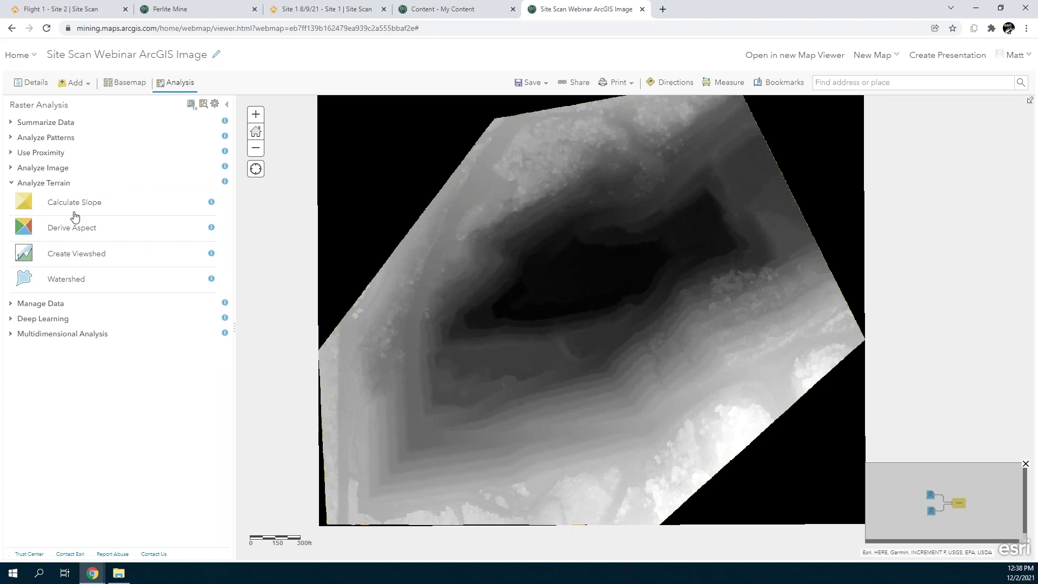
click(55, 323)
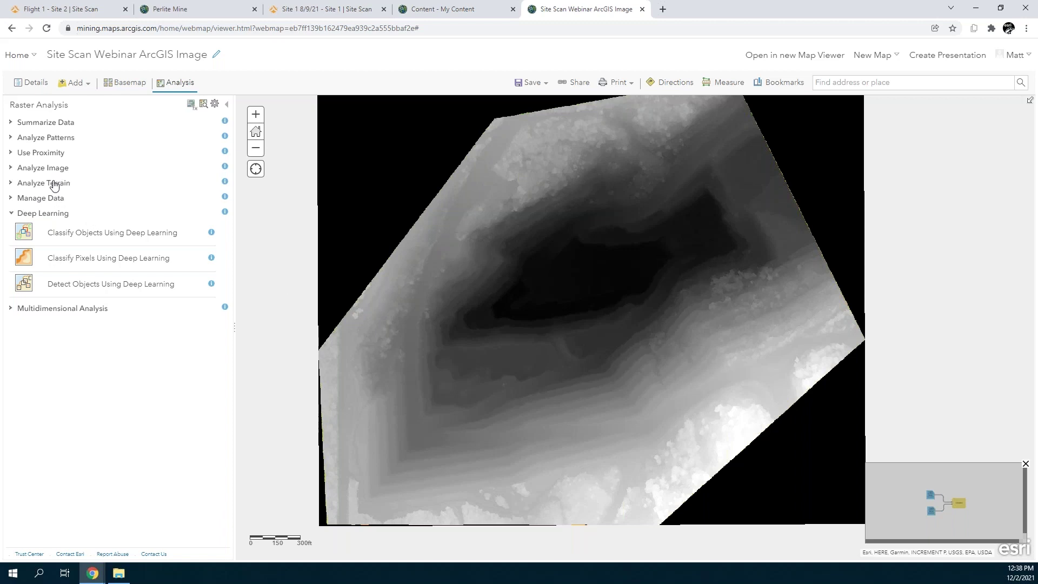
Set up Calculate Slope on Digital Surface Model 8/9/2021 and name the result layer Digital Surface Model 8/9/2021 Slope2.
click(54, 184)
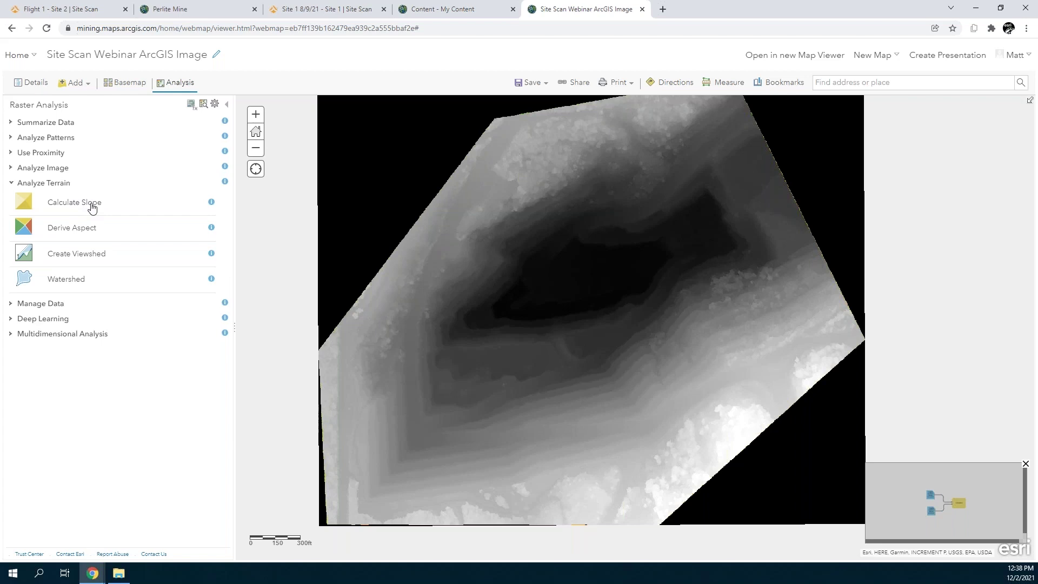
click(74, 202)
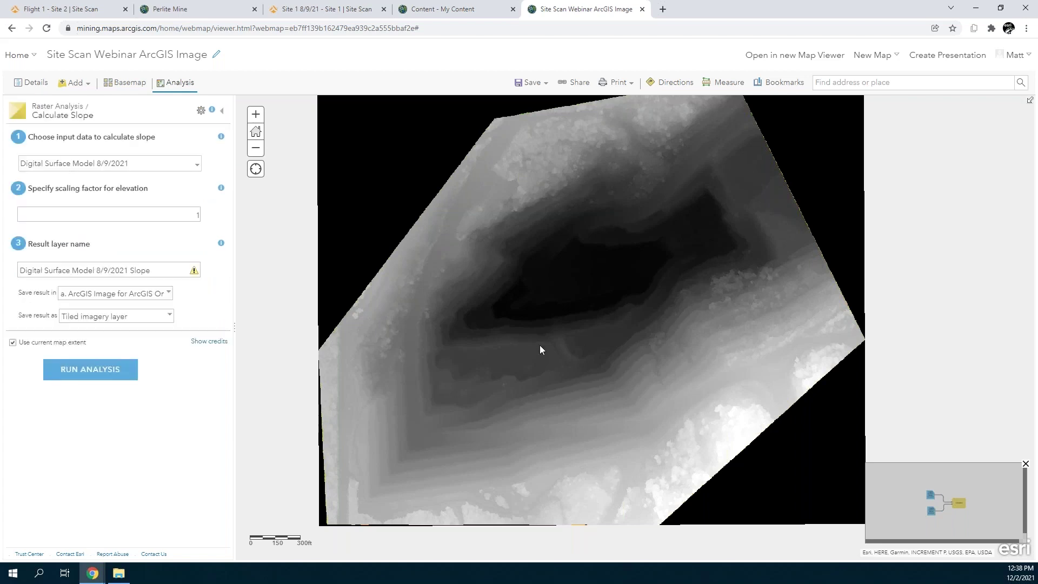
click(164, 164)
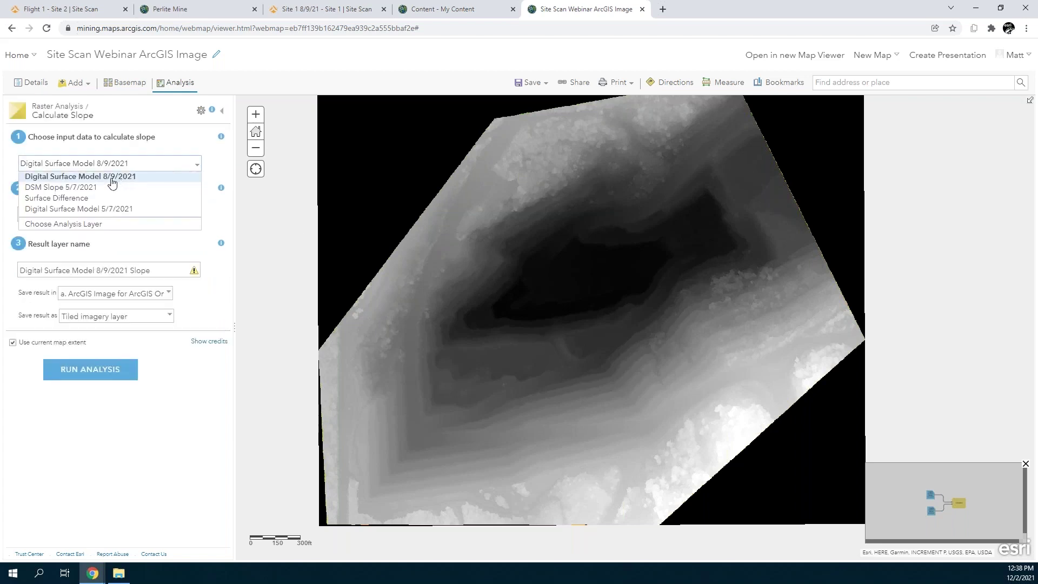
click(156, 249)
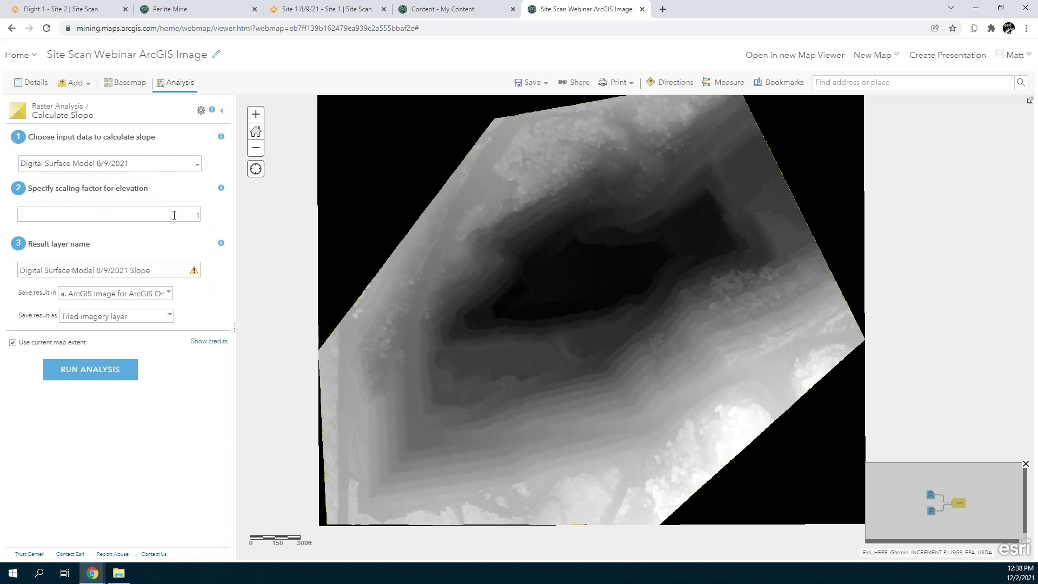
click(166, 269)
text(2)
click(136, 397)
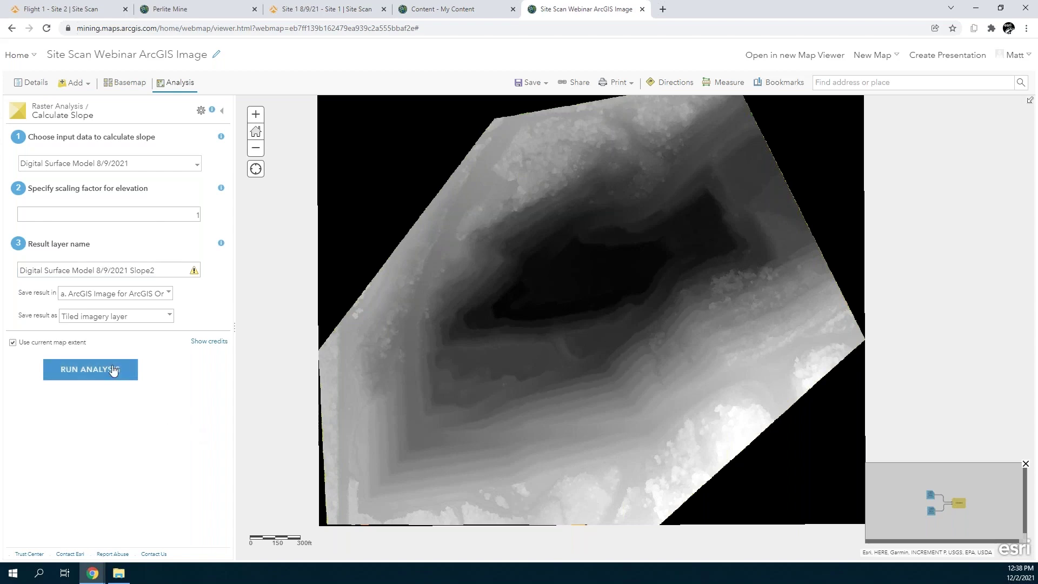
Return to the layer contents and hide Digital Surface Model 8/9/2021 to reveal the DSM slope layer.
click(36, 86)
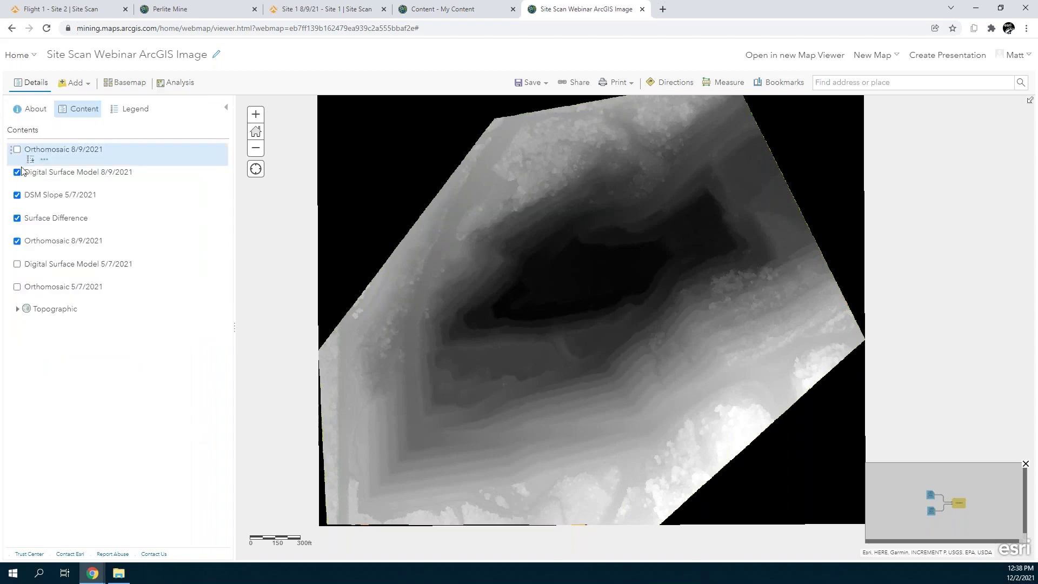
click(17, 171)
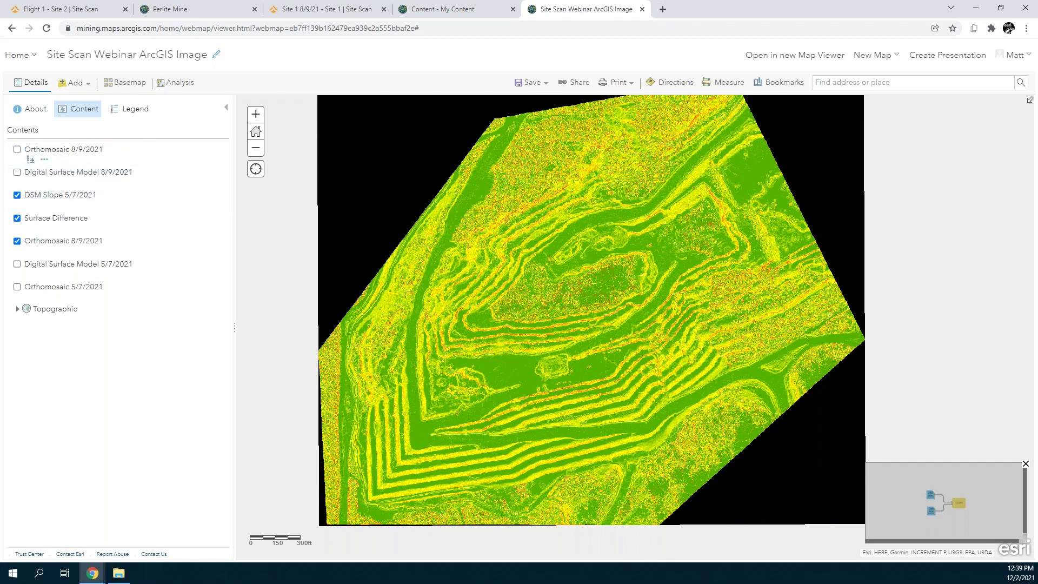
Go back to the raster analysis tools and open the Surface Difference raster function in the function editor.
click(165, 84)
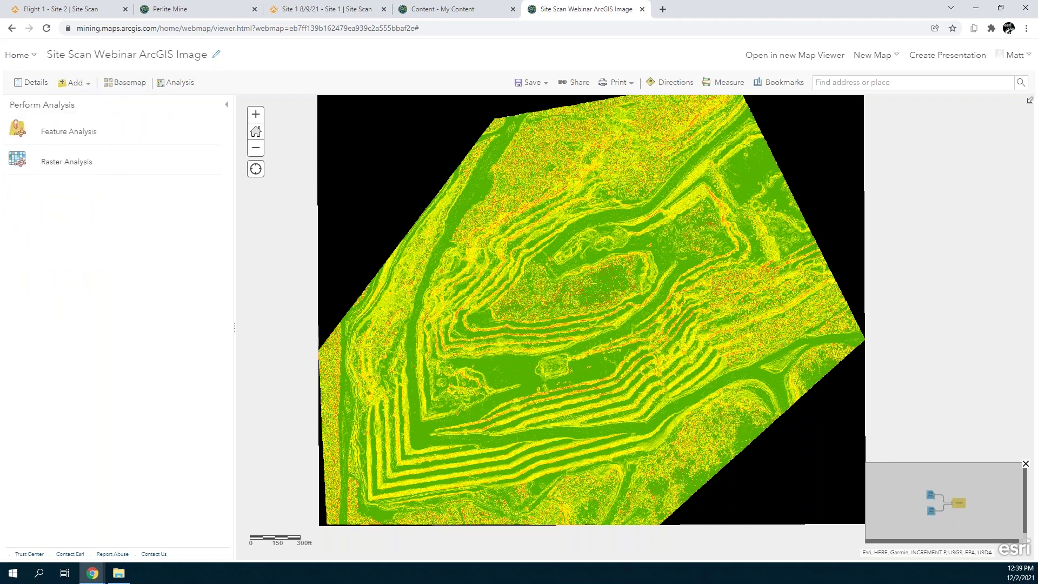
click(87, 167)
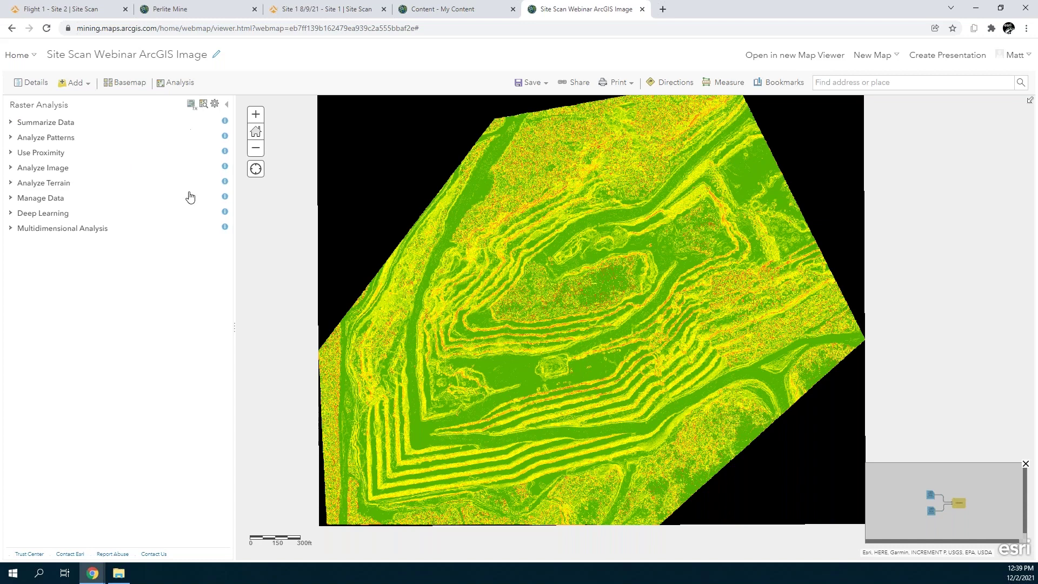
click(957, 507)
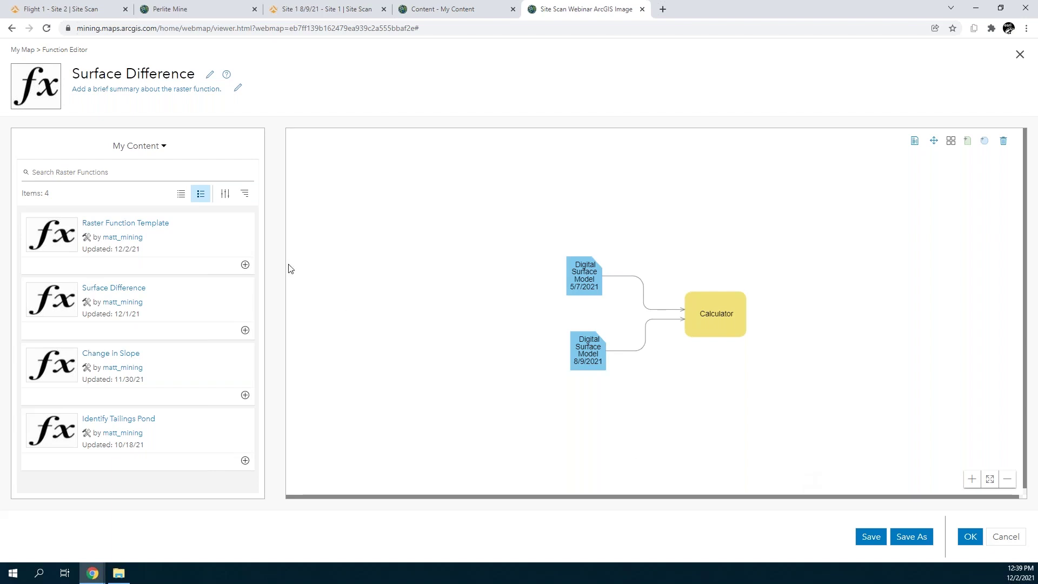
Switch the raster function list to the System functions and look through the available functions.
click(163, 146)
click(134, 163)
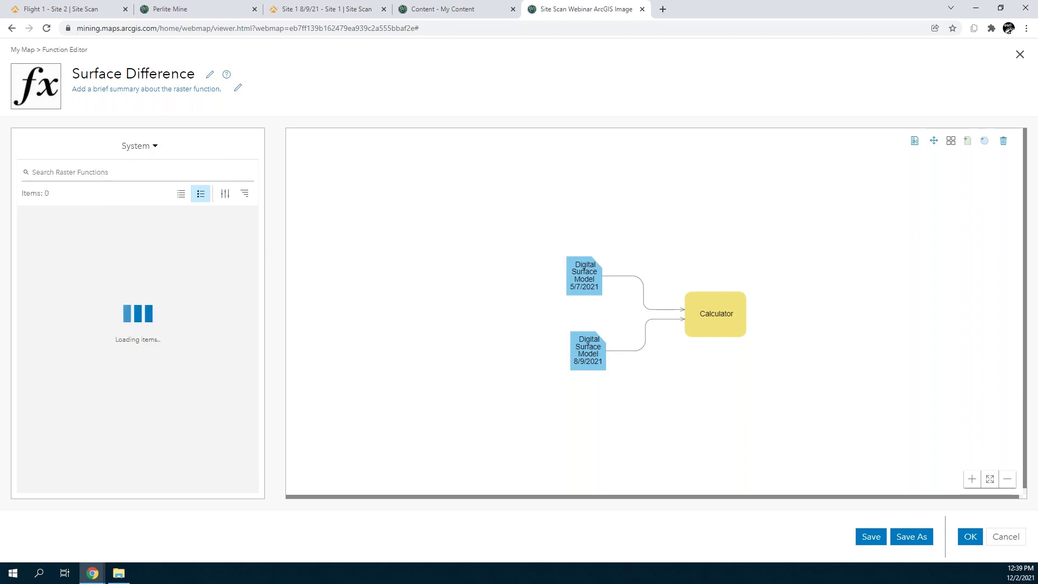
drag(260, 253, 252, 374)
scroll(216, 394, down, 6)
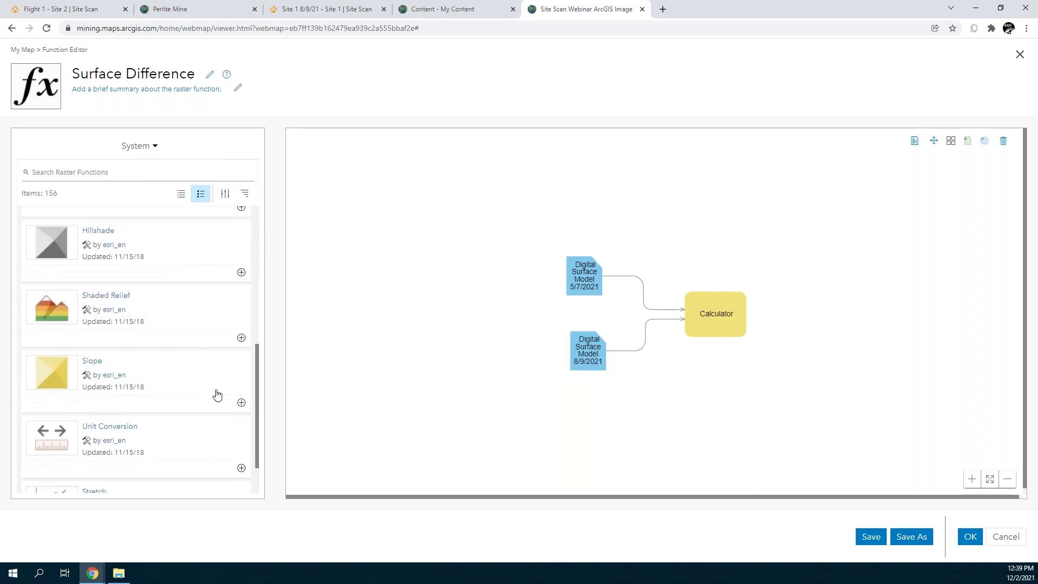
scroll(190, 381, down, 5)
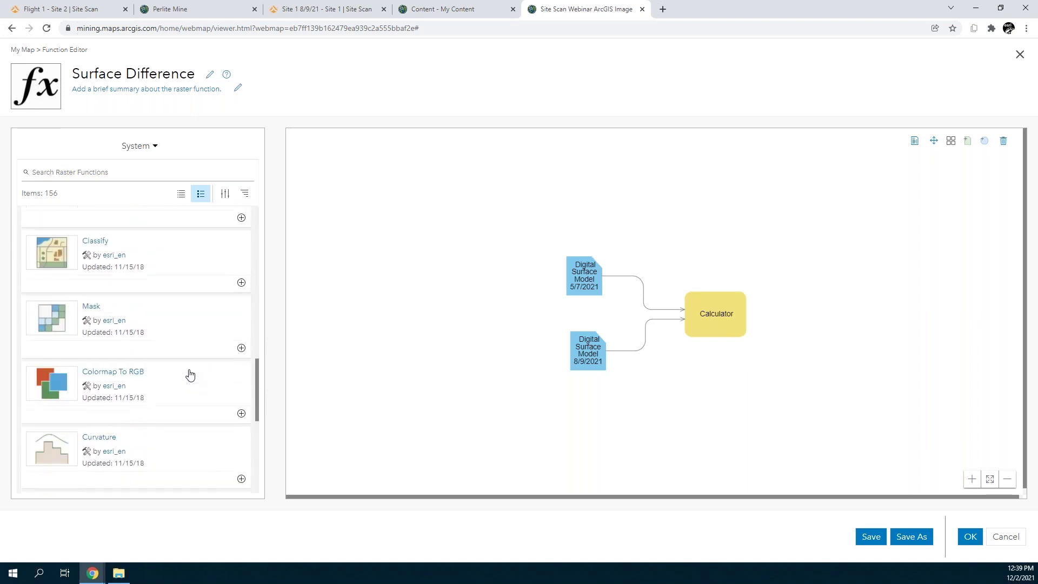
scroll(190, 373, down, 8)
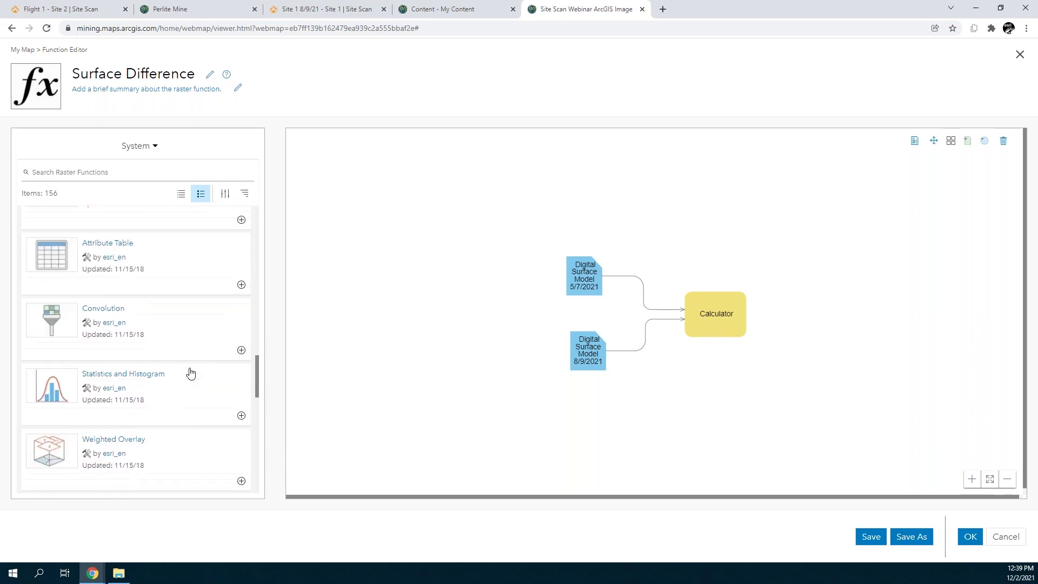
scroll(190, 373, down, 5)
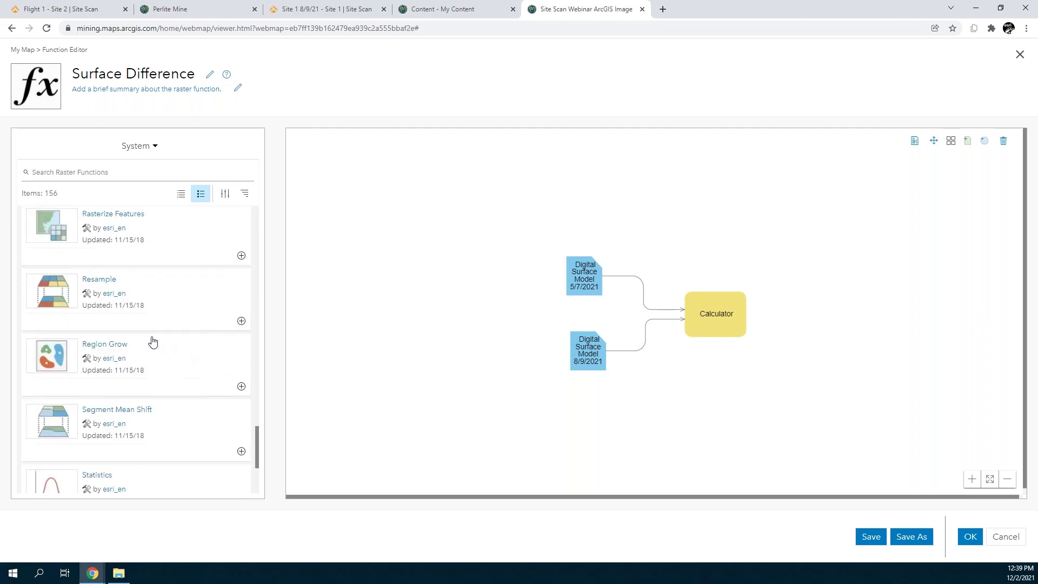
scroll(155, 366, down, 5)
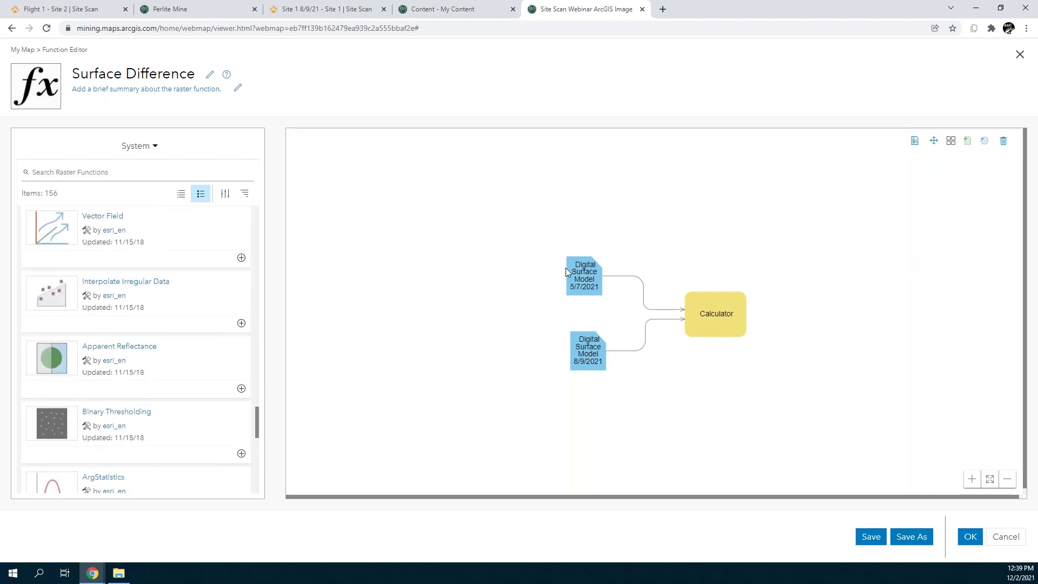
scroll(158, 352, down, 2)
Review the raster variables and expression of the Calculator function, and close its properties without changes.
double_click(709, 312)
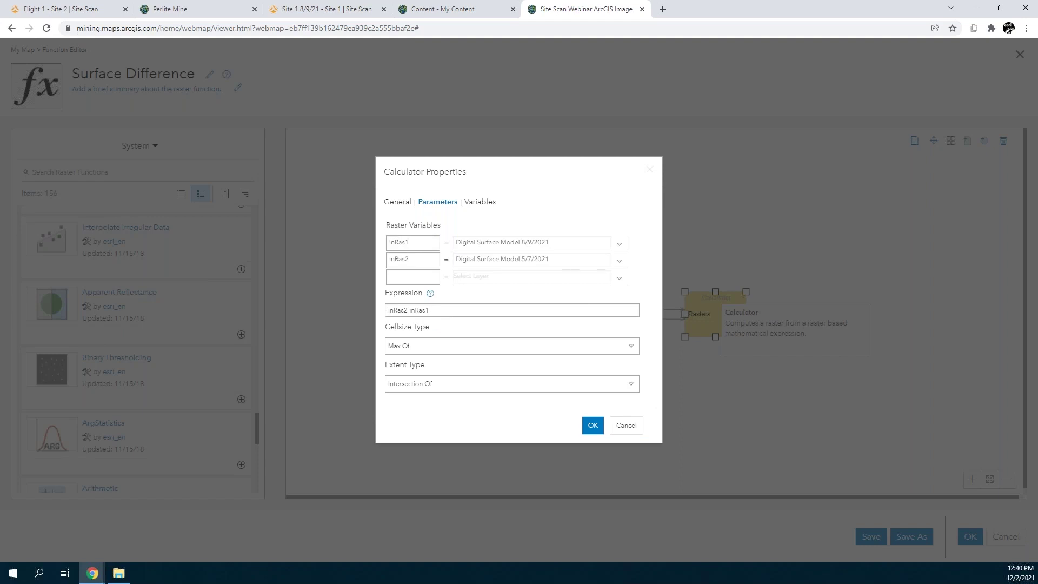
mouse_move(408, 311)
mouse_down()
mouse_move(381, 315)
mouse_move(421, 312)
mouse_move(409, 313)
mouse_up()
click(443, 310)
click(619, 426)
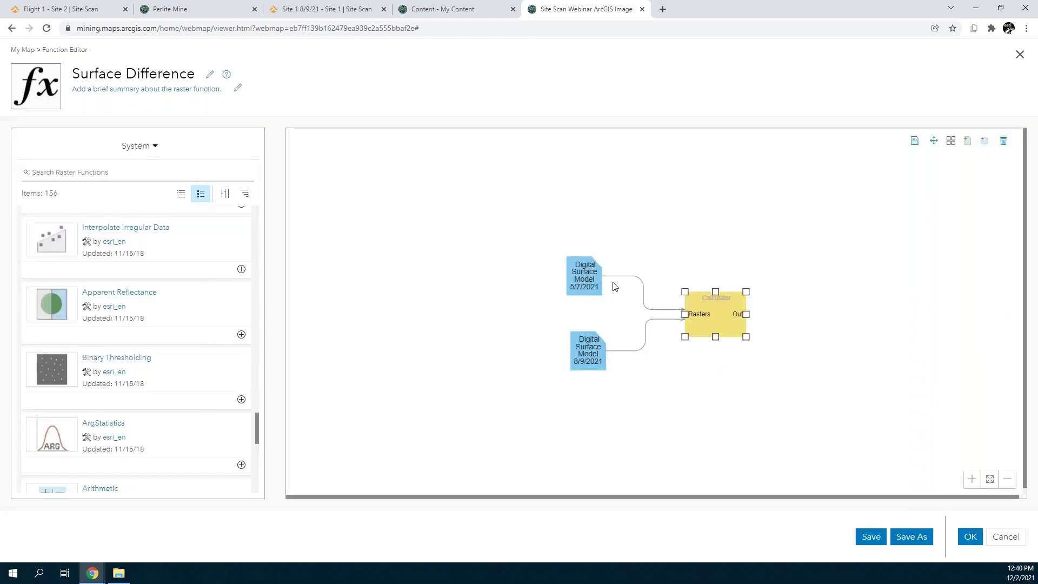
Accept the Surface Difference function, widen its parameter pane and review the raster layer choices and the expression.
click(969, 537)
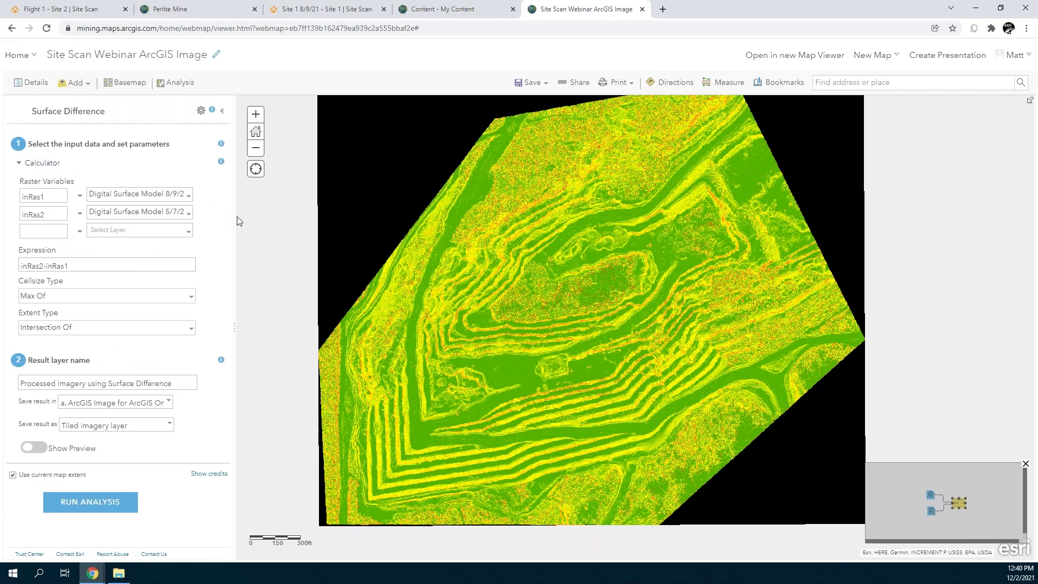
drag(243, 221, 254, 220)
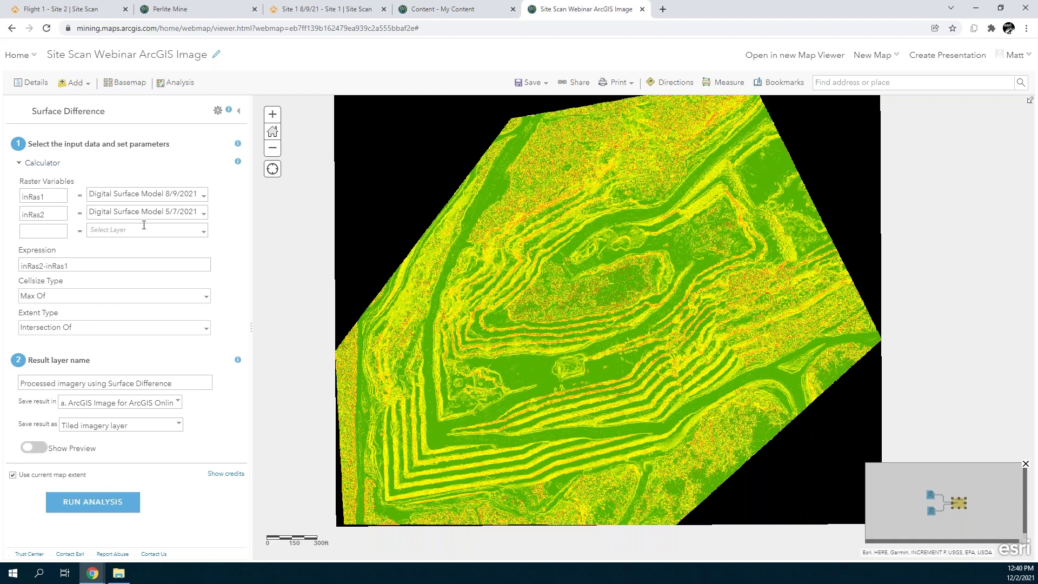
click(204, 215)
click(205, 216)
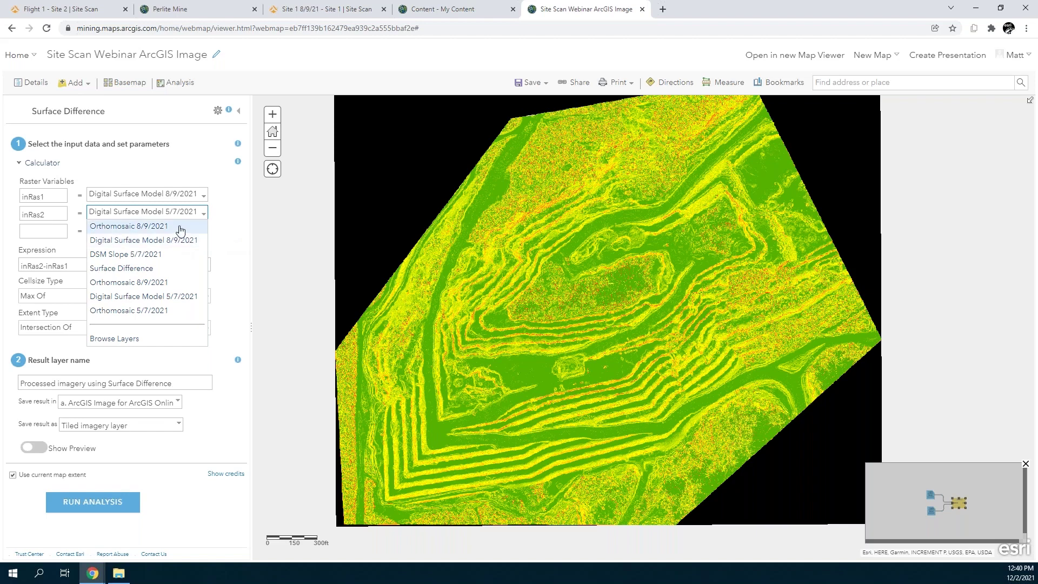
click(219, 229)
click(101, 264)
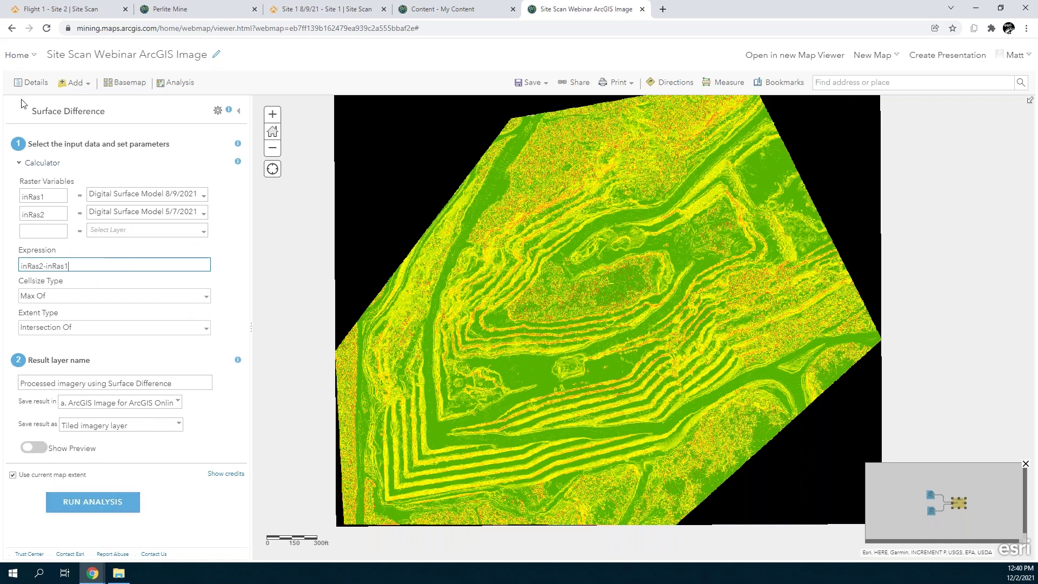
Hide the DSM Slope 5/7/2021 layer, check the Surface Difference legend, and hide the Surface Difference layer and its legend.
click(31, 82)
click(17, 195)
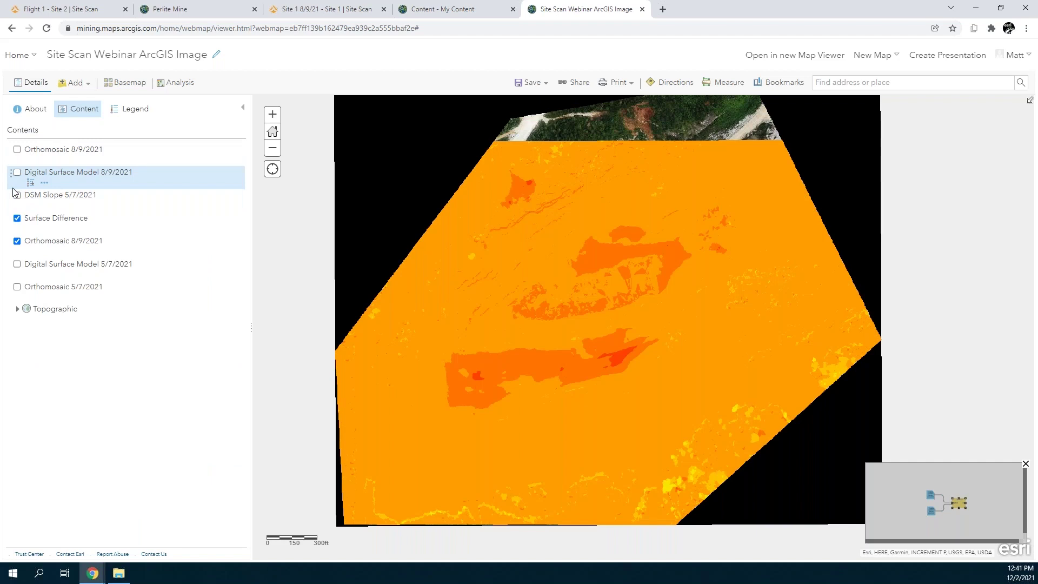
click(54, 217)
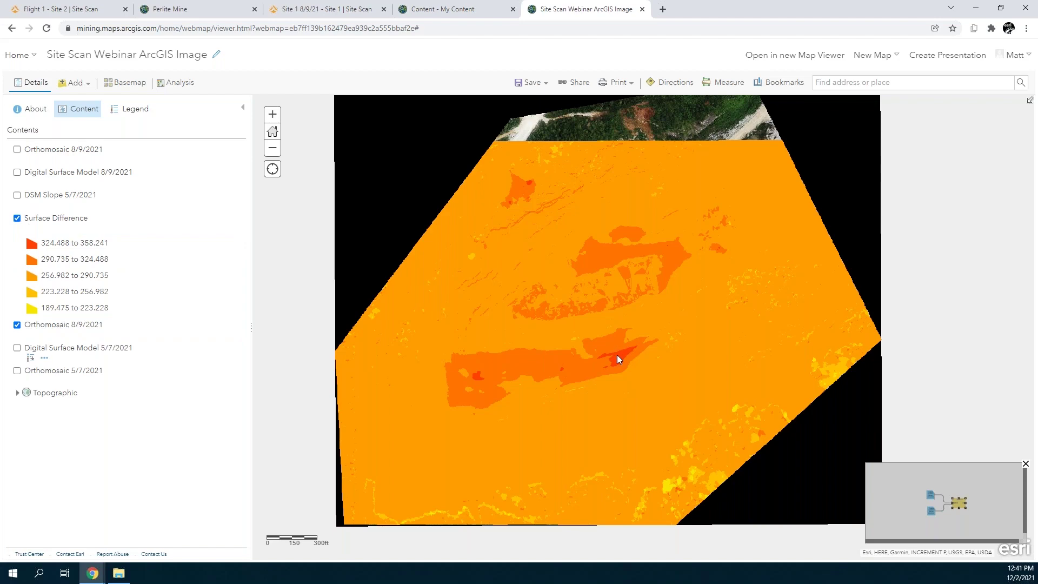
click(17, 218)
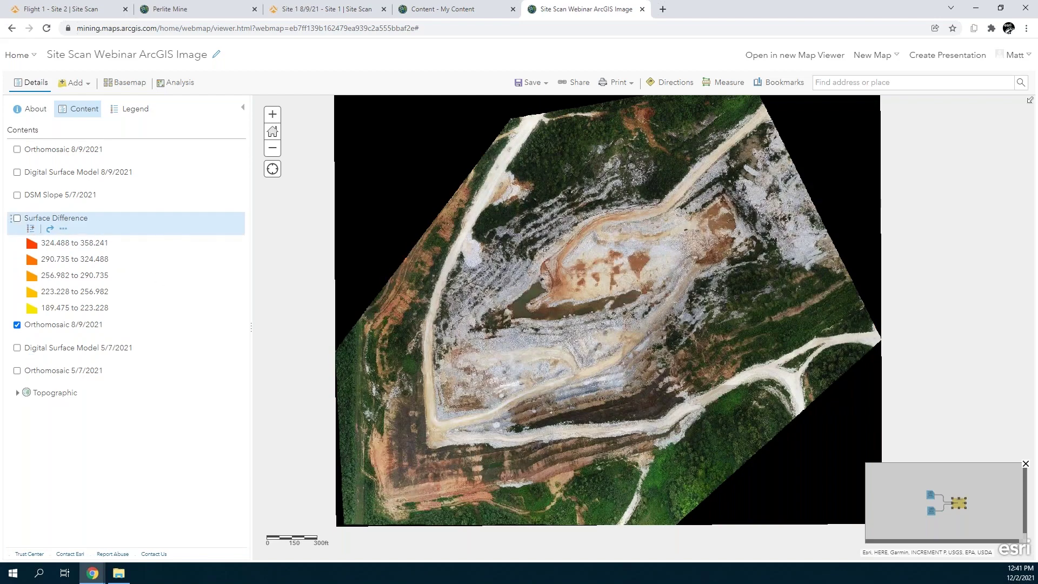
click(29, 230)
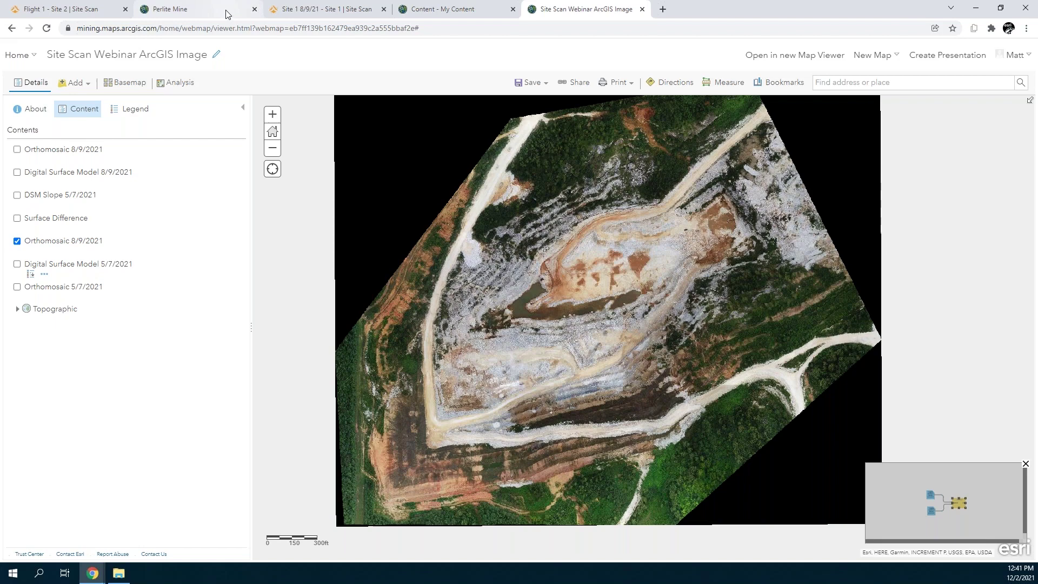
View the Perlite Mine scene with its elevation profile and return to the Site Scan Webinar ArcGIS Image map.
mouse_move(226, 13)
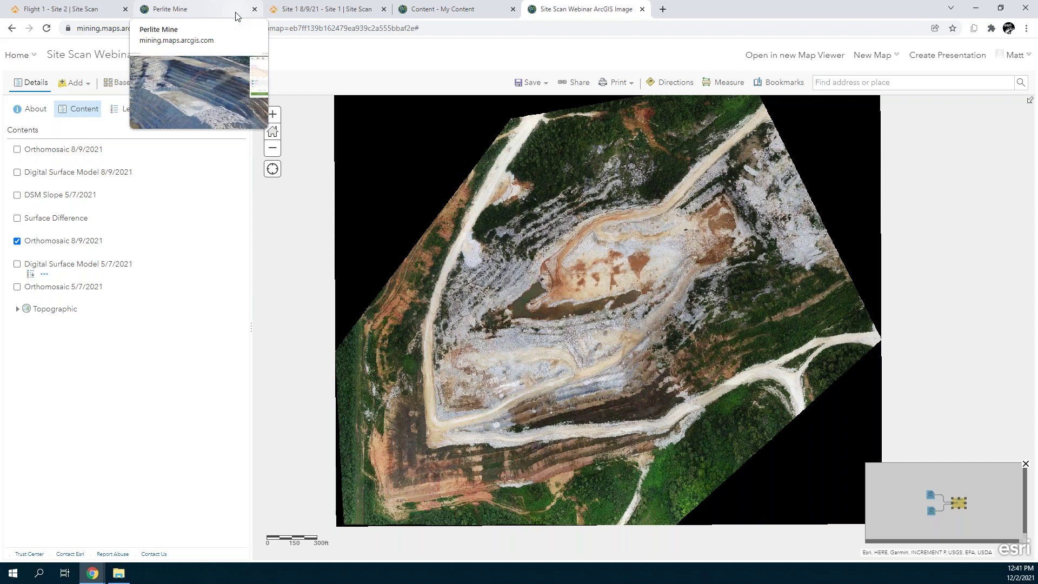
click(239, 19)
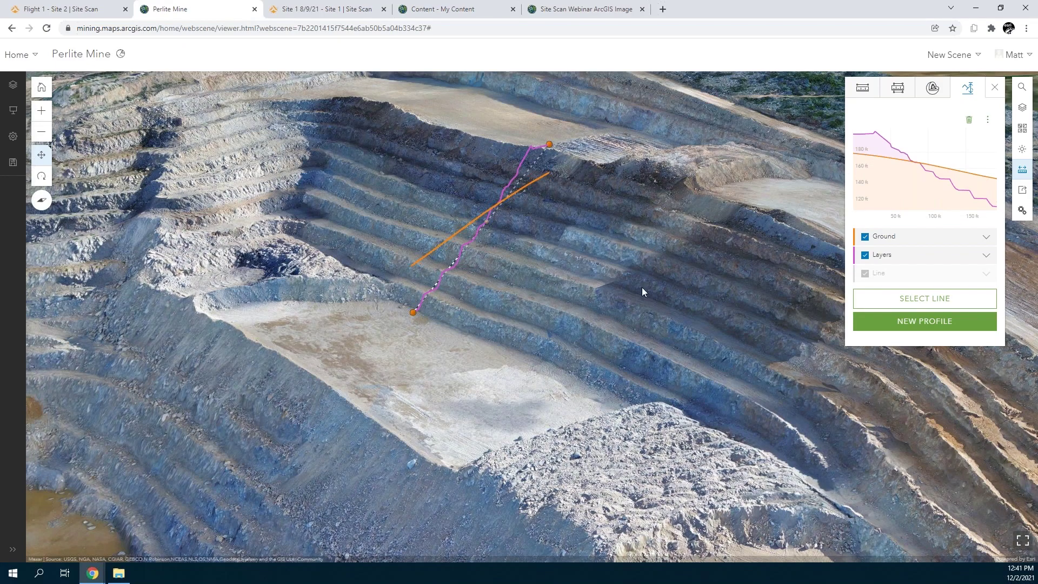
click(582, 9)
mouse_move(65, 228)
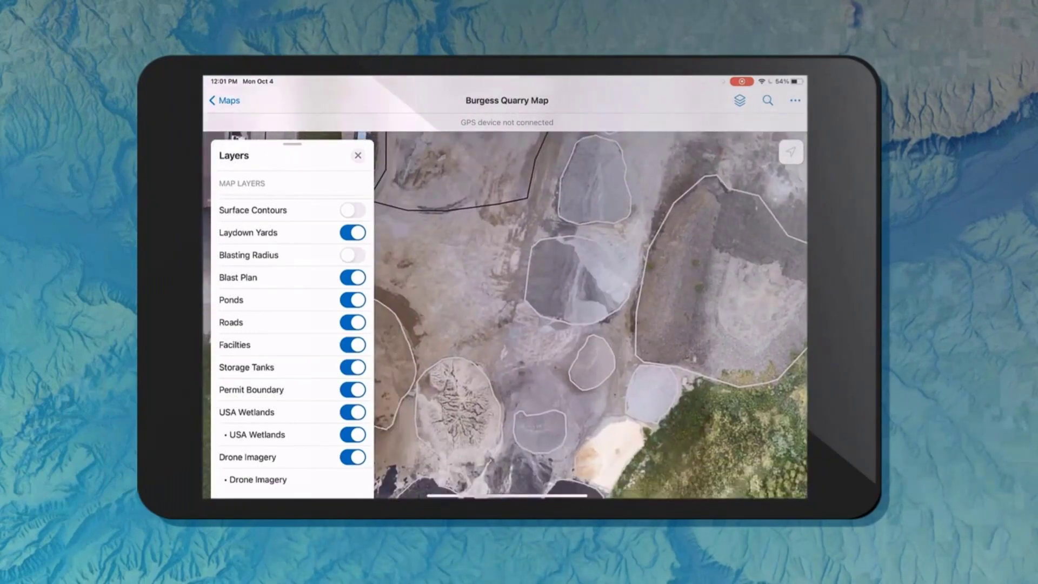
In the Burgess Quarry Map on the tablet, inspect the sand stockpile's details, close them and view the wider quarry.
click(243, 273)
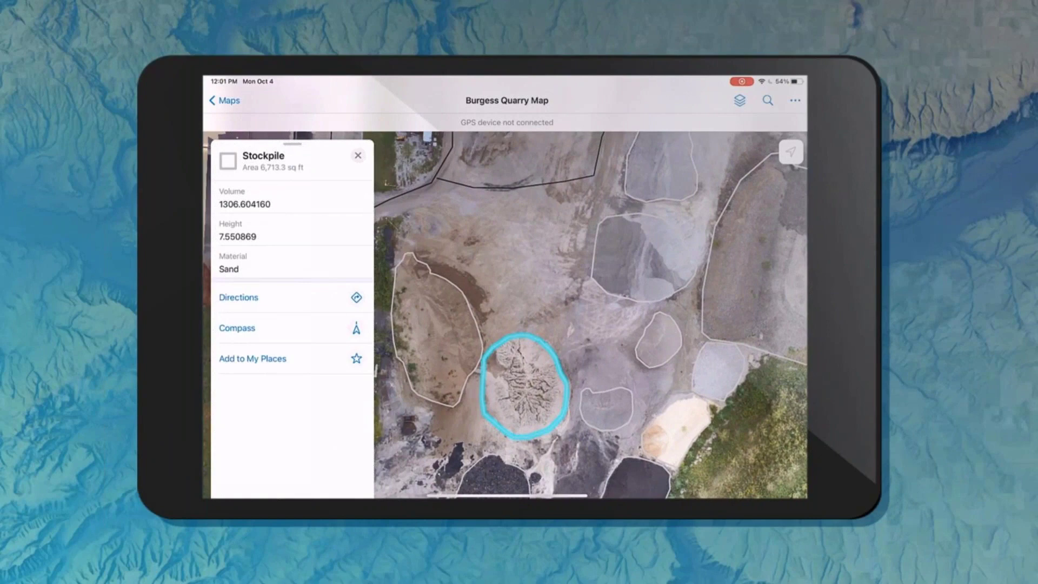
click(358, 155)
click(358, 156)
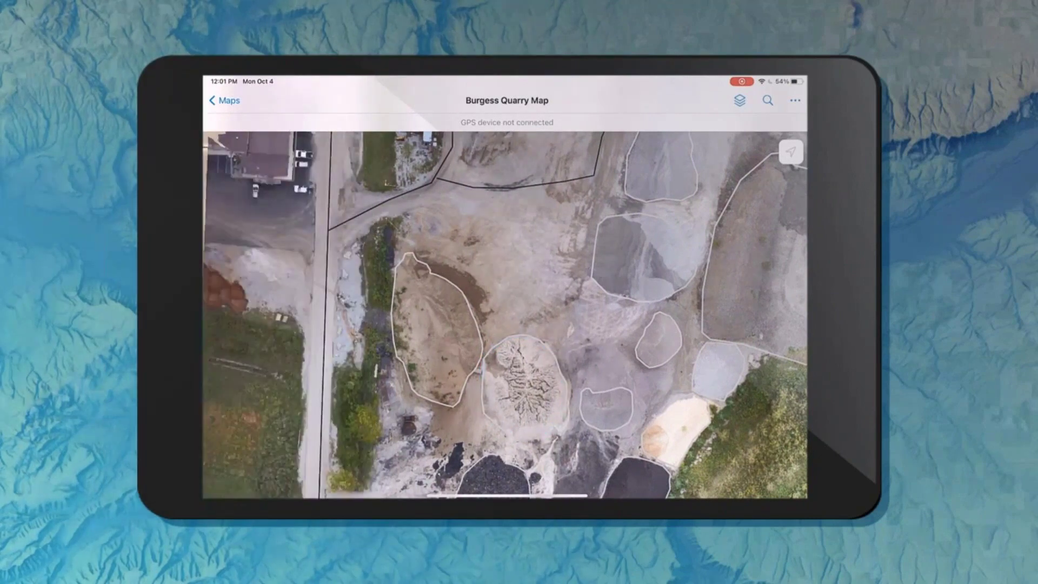
scroll(505, 314, down, 2)
scroll(505, 313, down, 3)
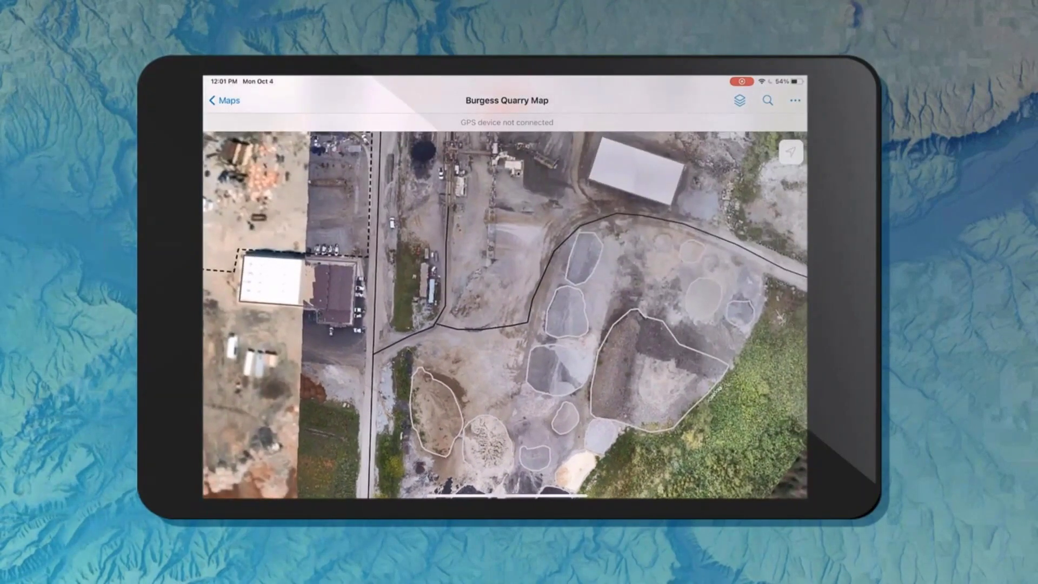